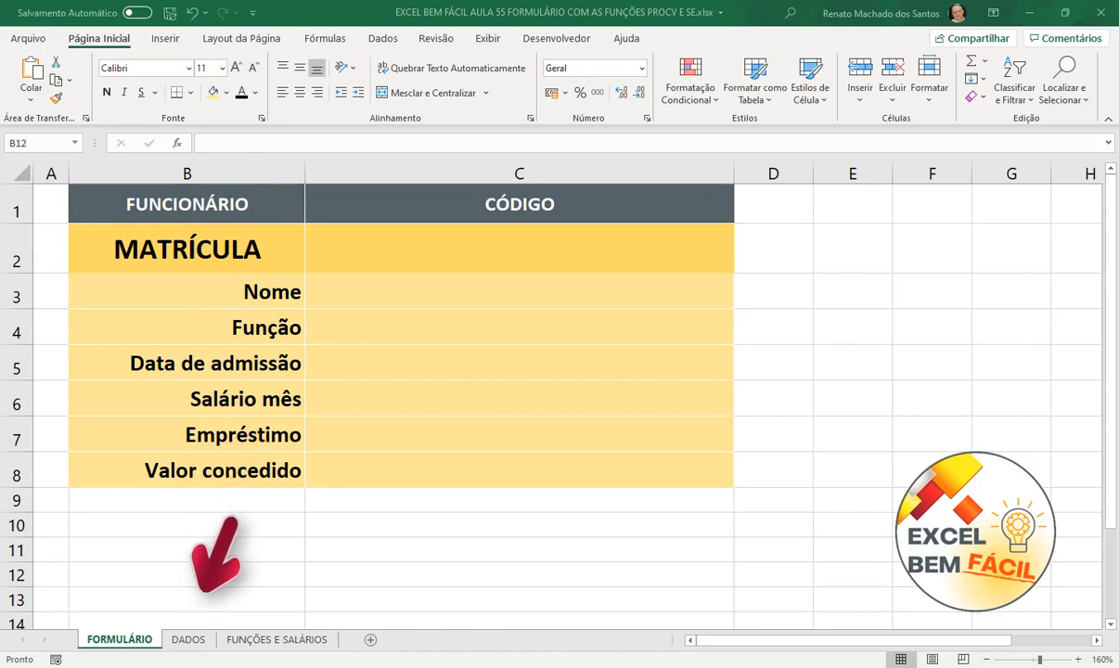
- Review the DADOS employee sheet and the FUNÇÕES E SALÁRIOS salary table
click(634, 525)
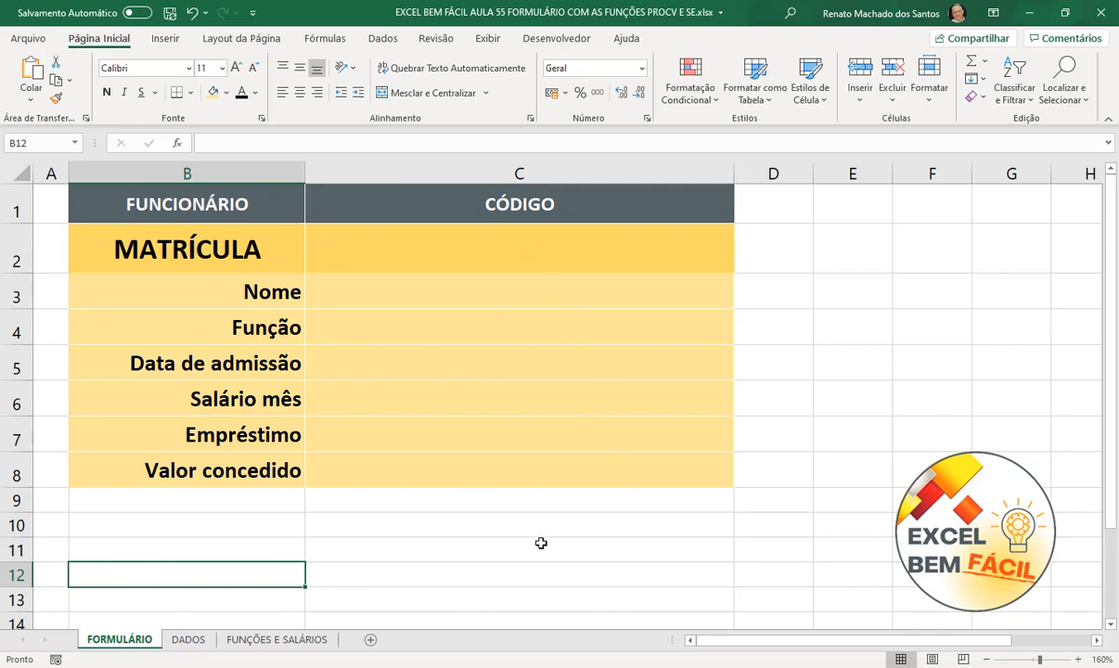
click(188, 639)
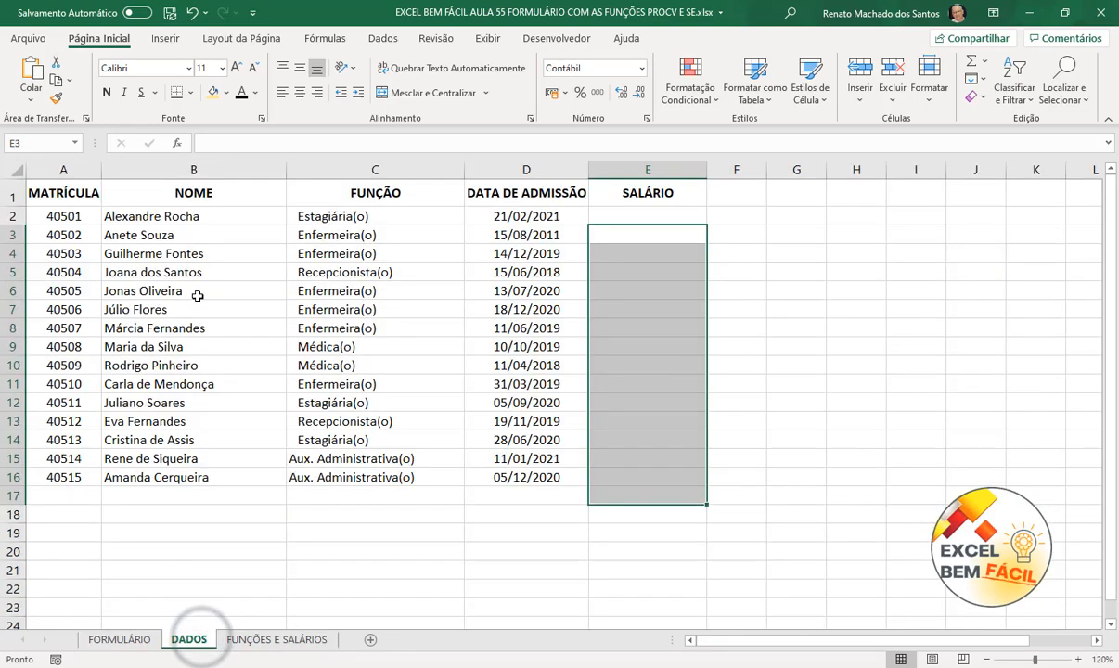
click(869, 360)
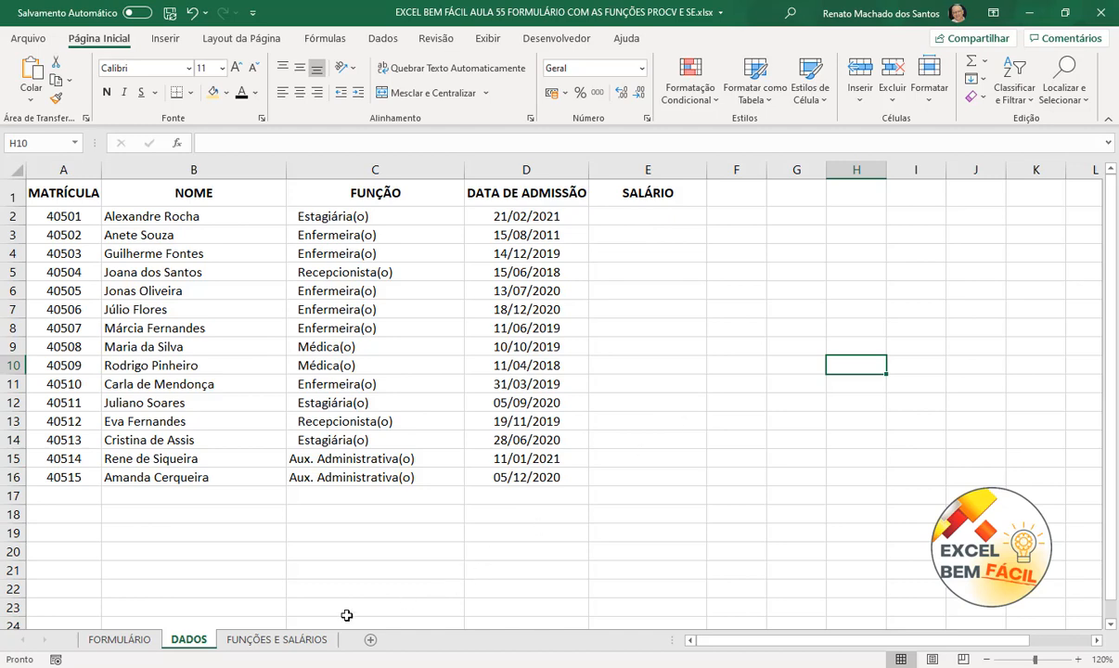
click(271, 639)
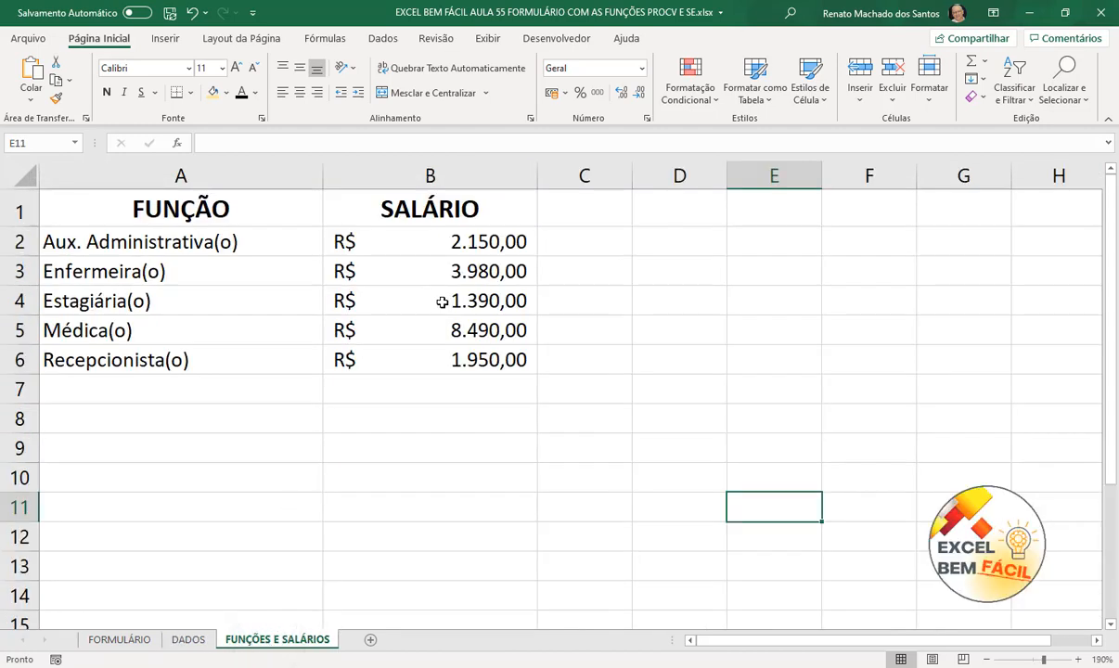
click(190, 640)
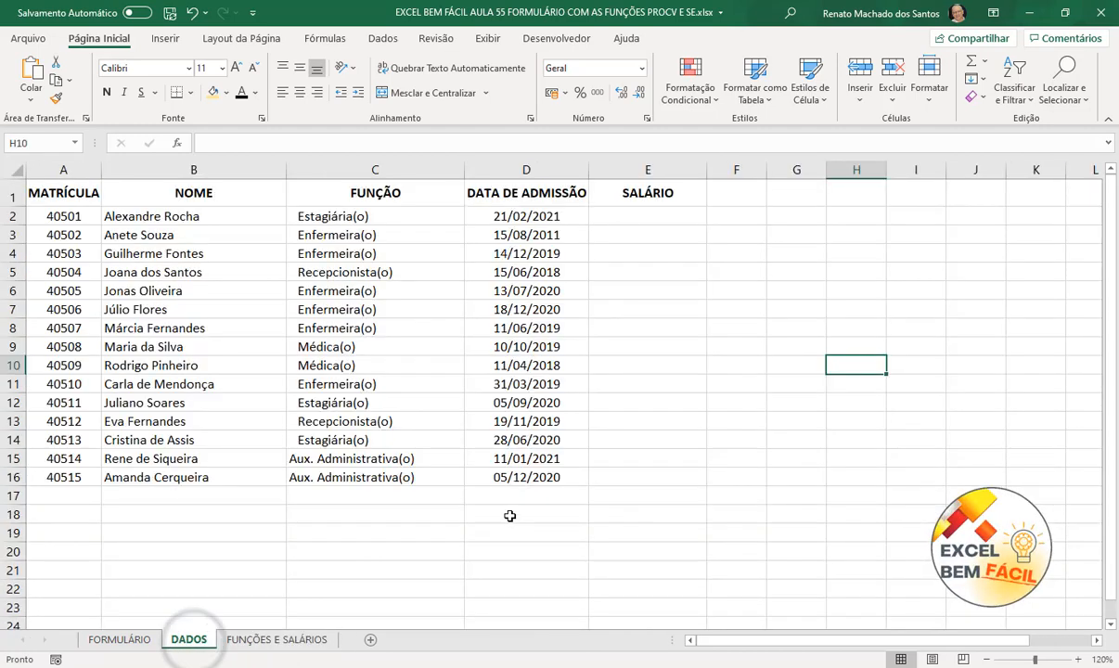
- In DADOS E2, enter =PROCV(C2;'FUNÇÕES E SALÁRIOS'!$A$2:$B$6;2;0) to look up the salary
click(613, 217)
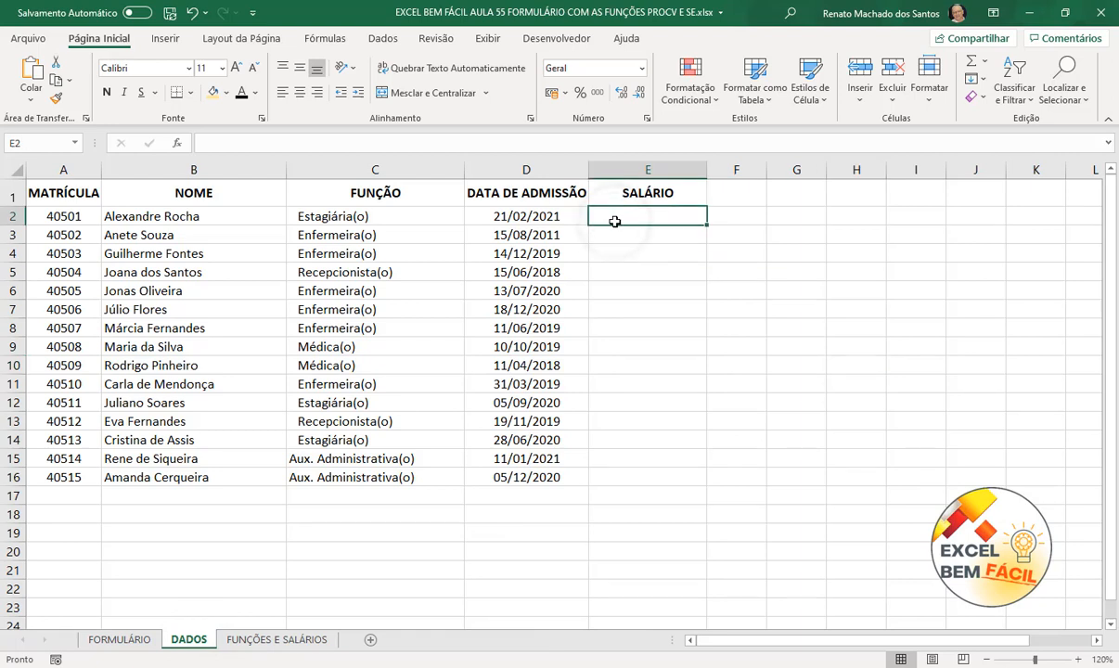
text(=procv)
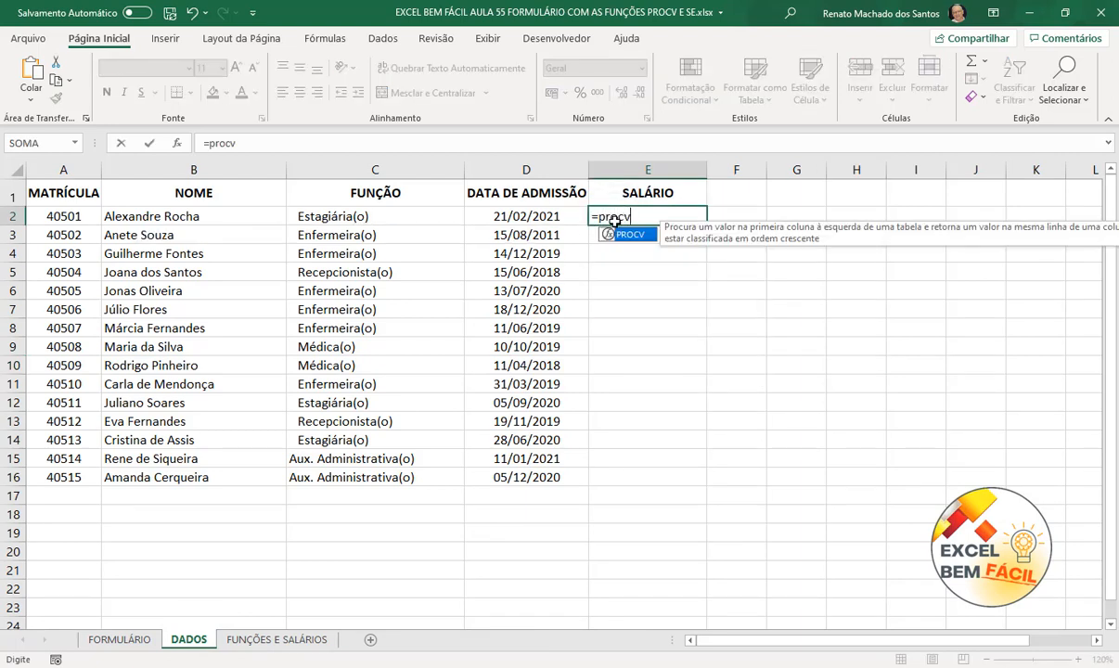
key(Tab)
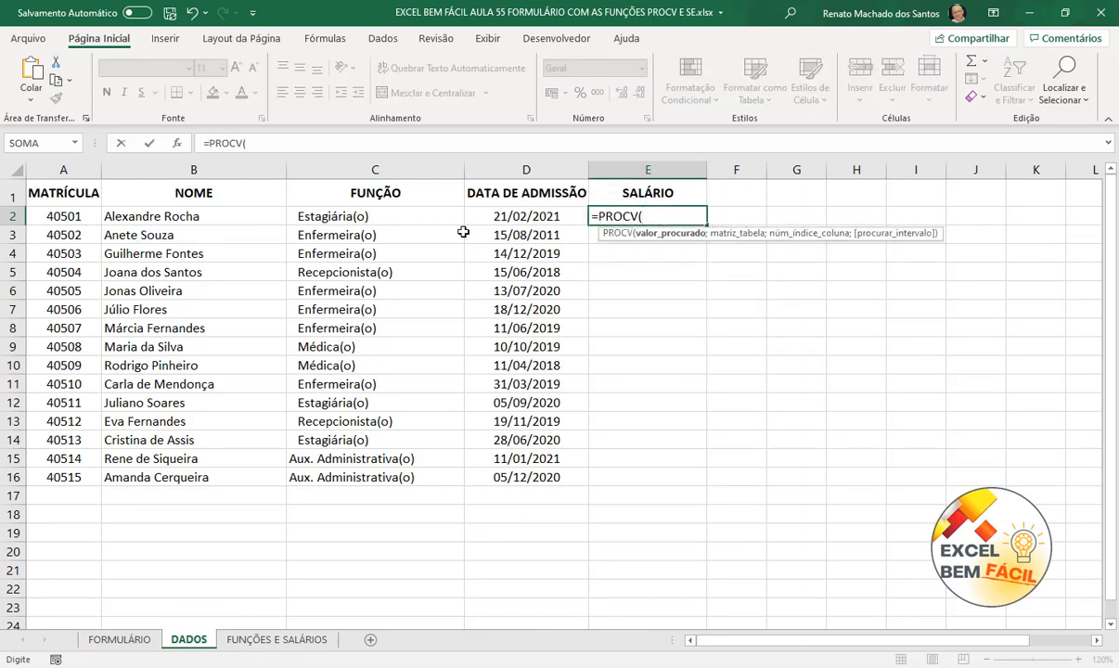
click(397, 220)
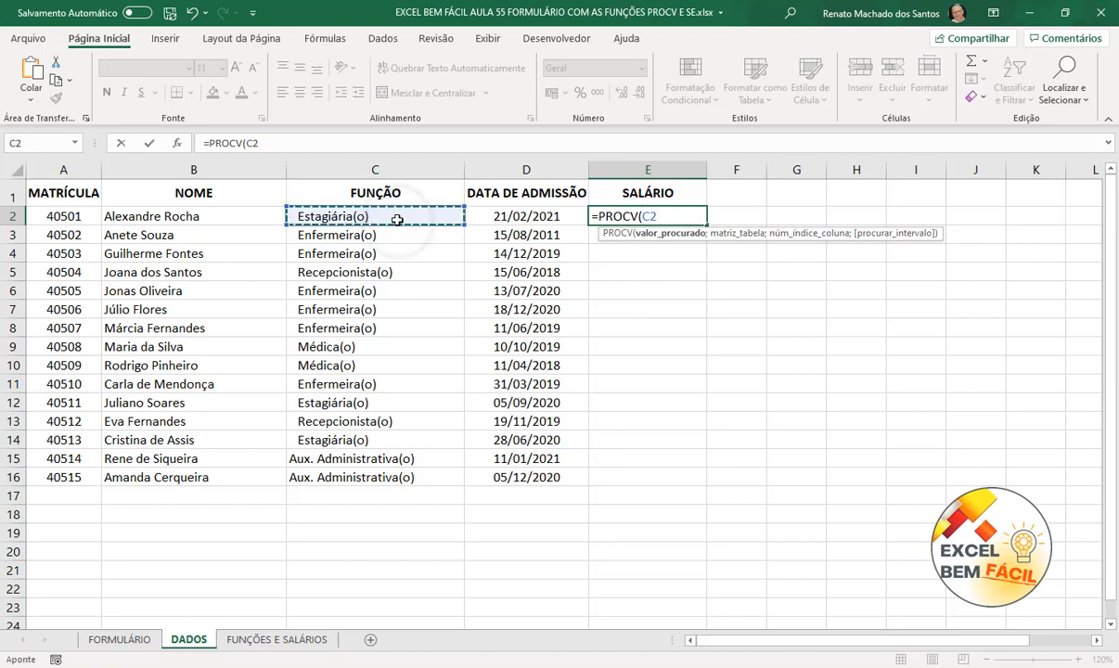
text(;)
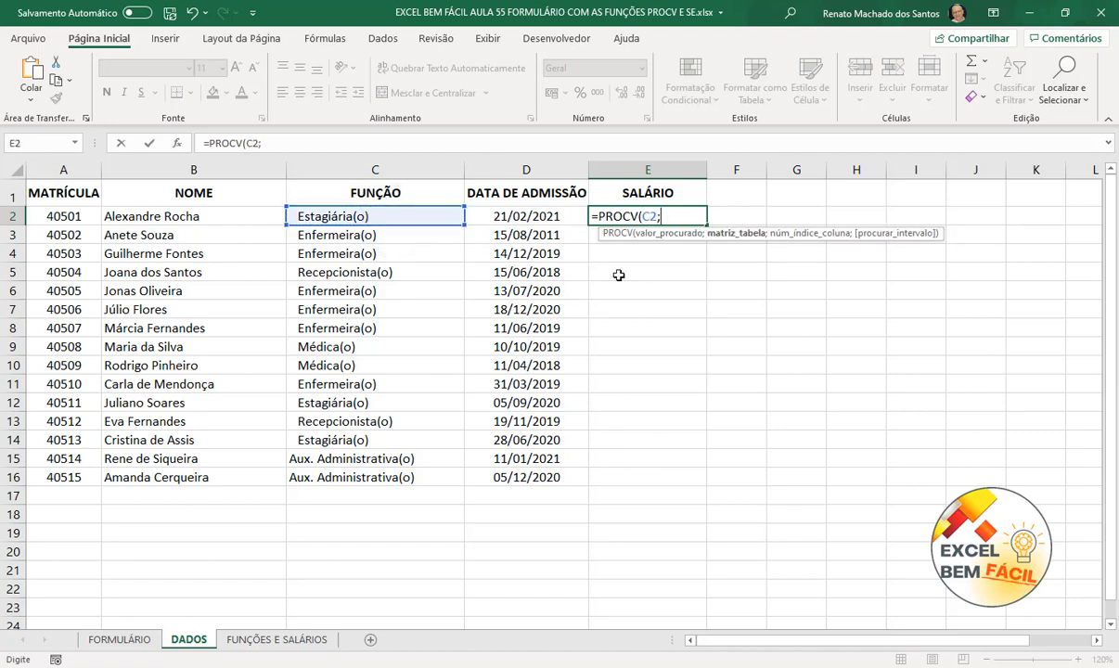
click(270, 640)
drag(83, 239, 437, 362)
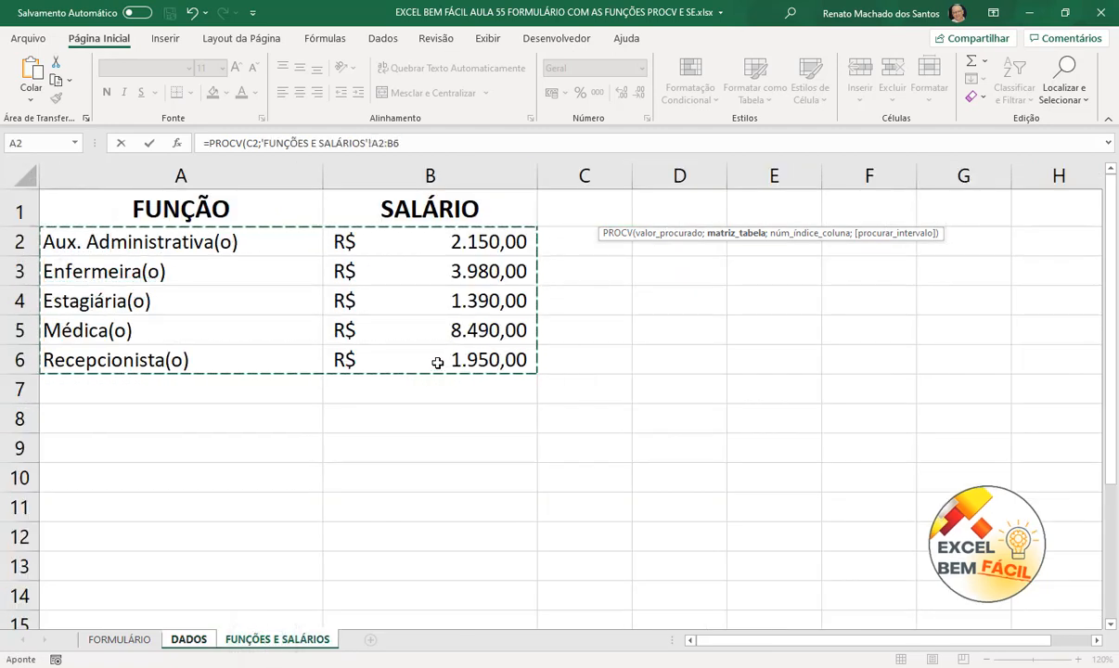
key(F4)
text(;2)
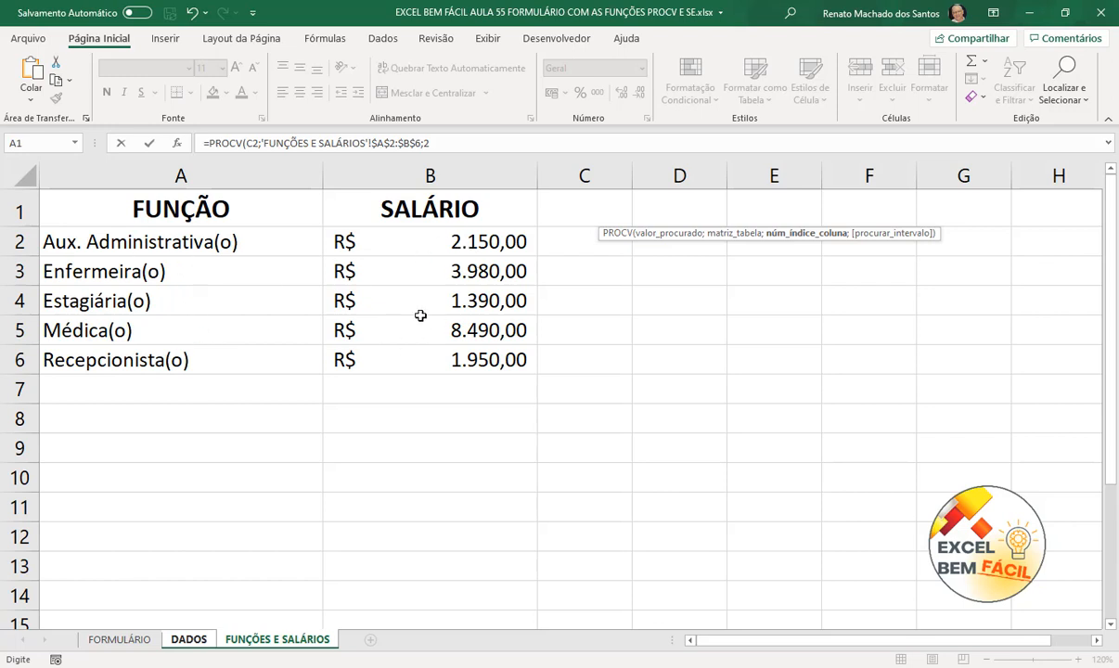
text(;0)
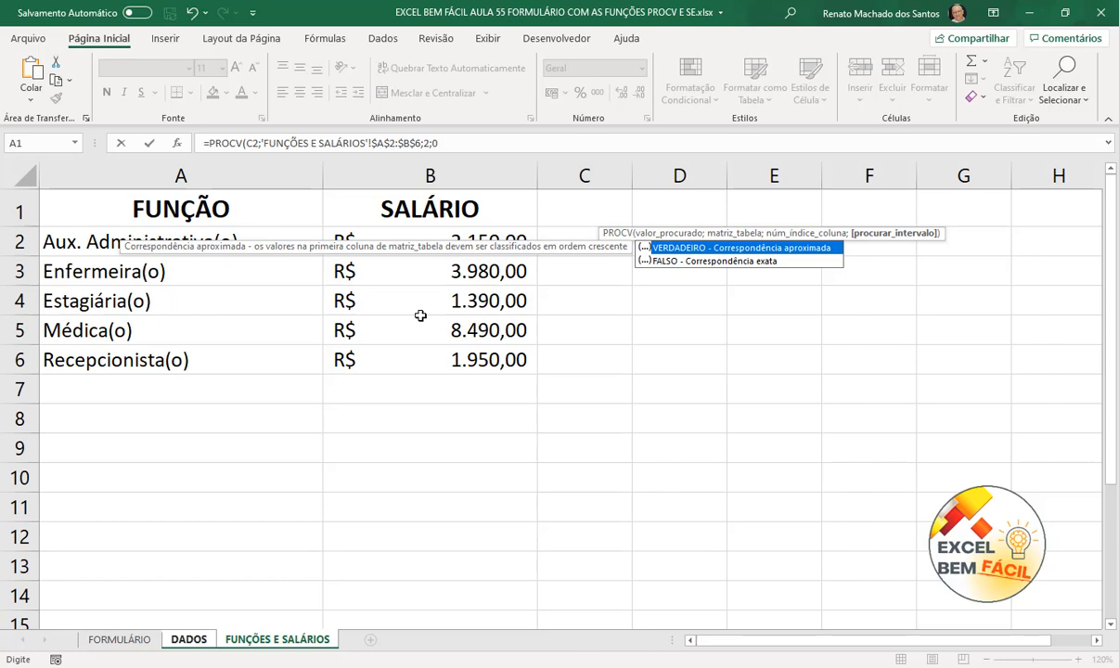
text())
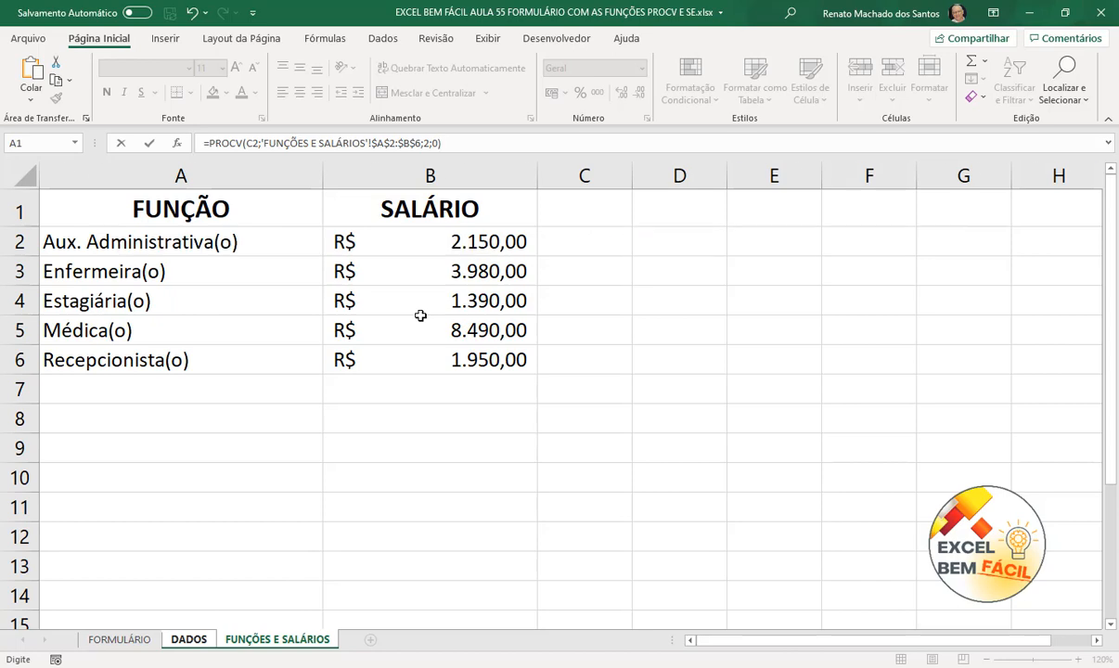
key(Return)
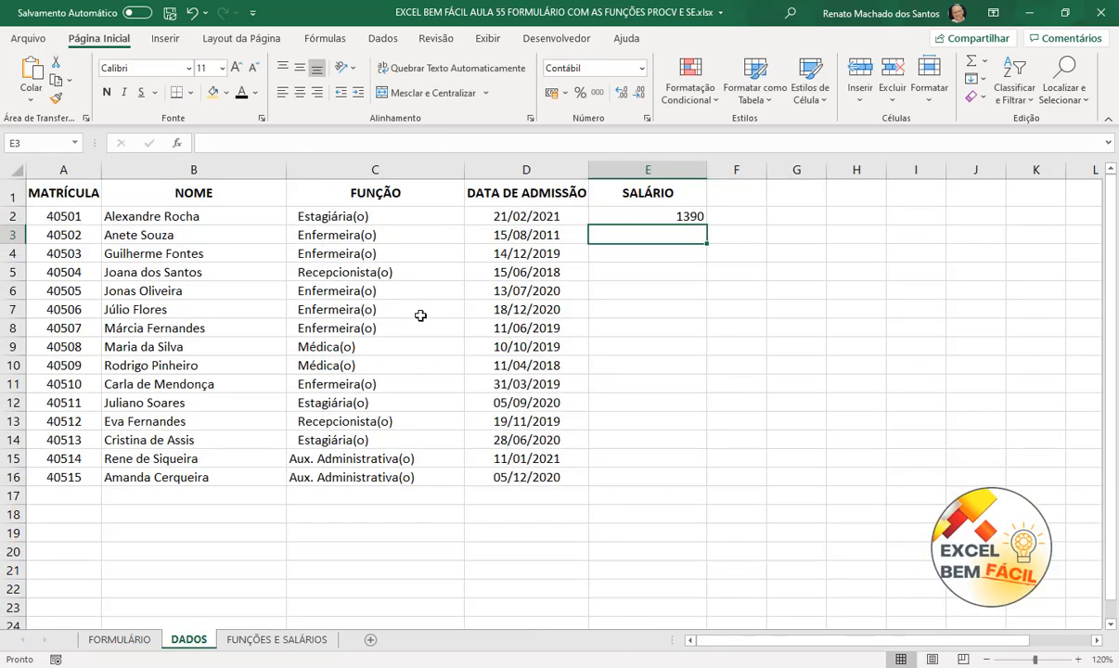
- Fill the E2 salary formula down through E16
click(680, 213)
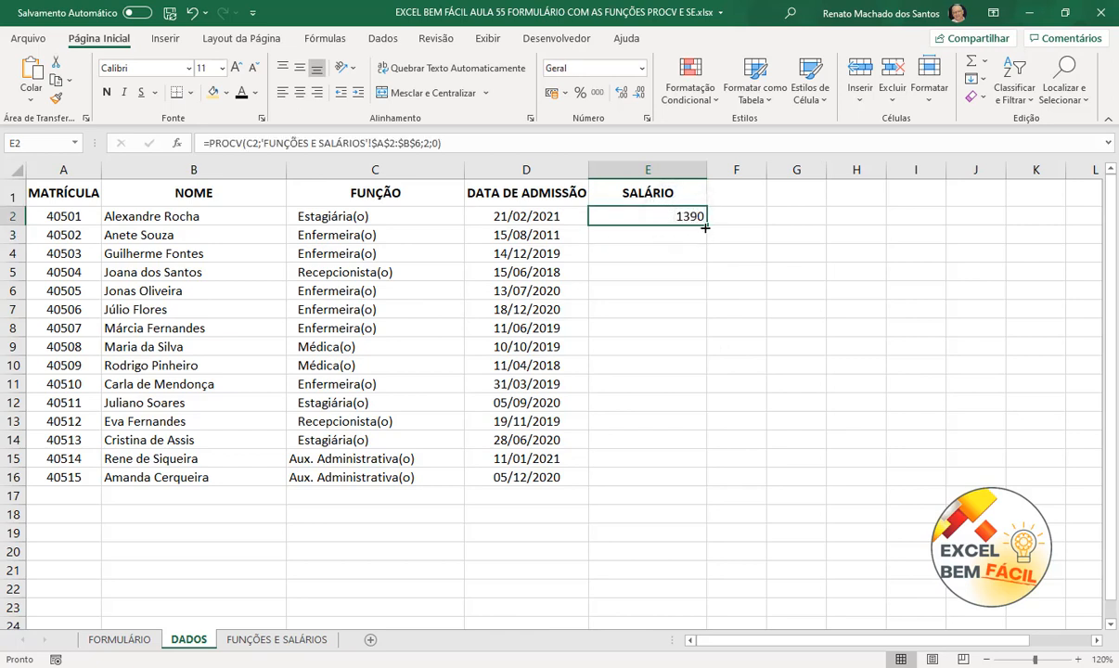
drag(705, 227, 685, 486)
click(777, 494)
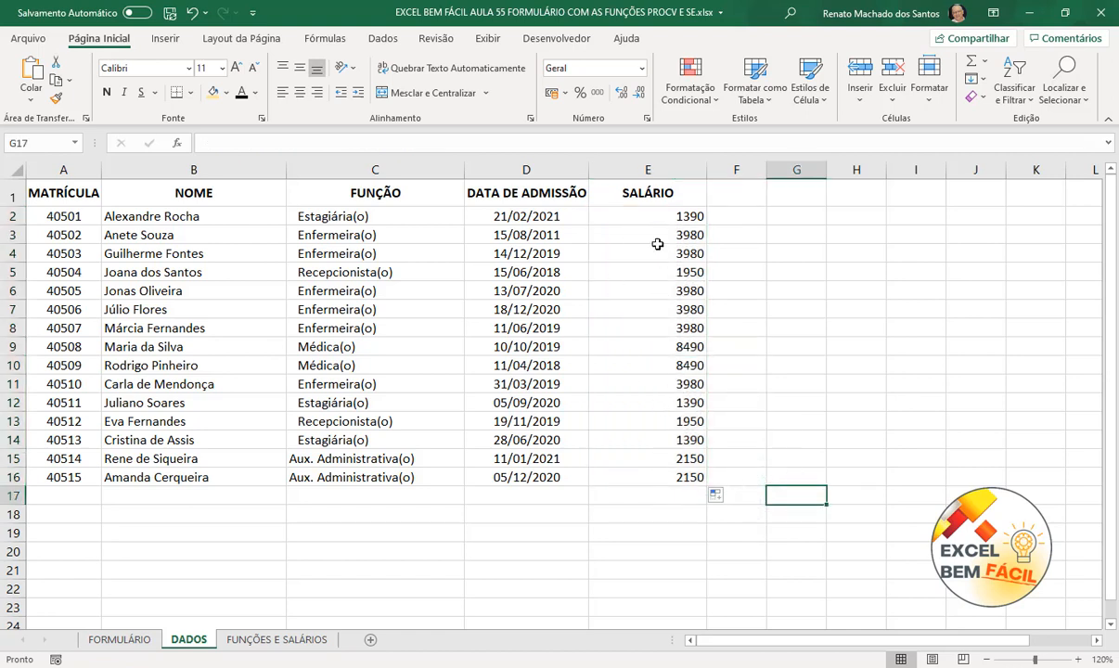
- Format E2:E16 as Contábil currency and compare against the FUNÇÕES E SALÁRIOS table
drag(647, 215, 628, 477)
click(550, 94)
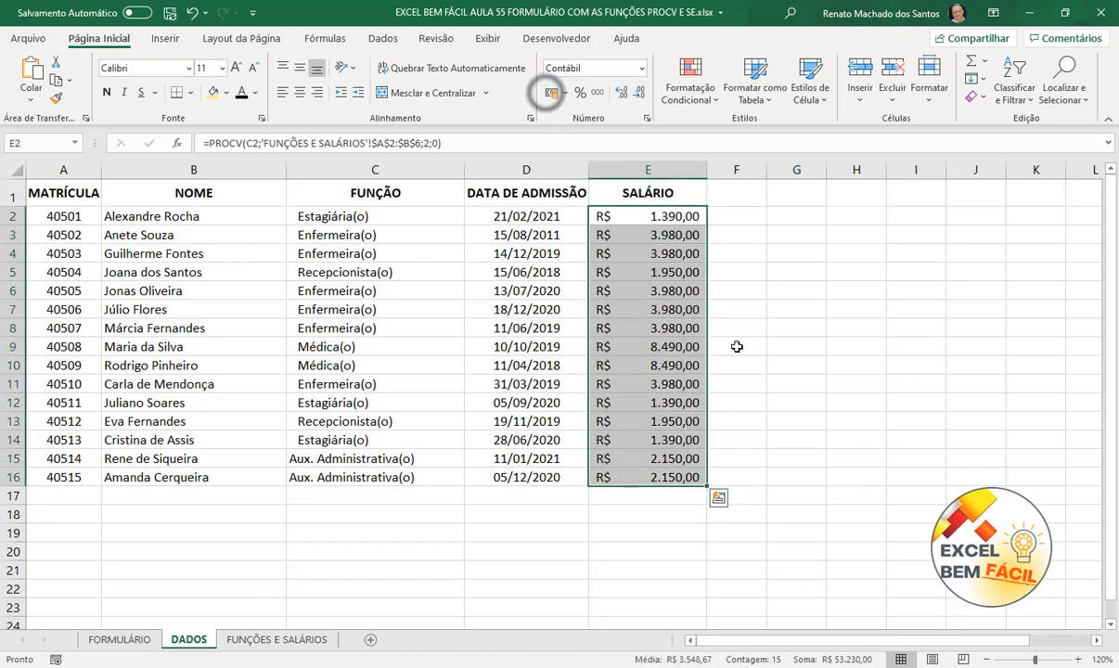
click(839, 400)
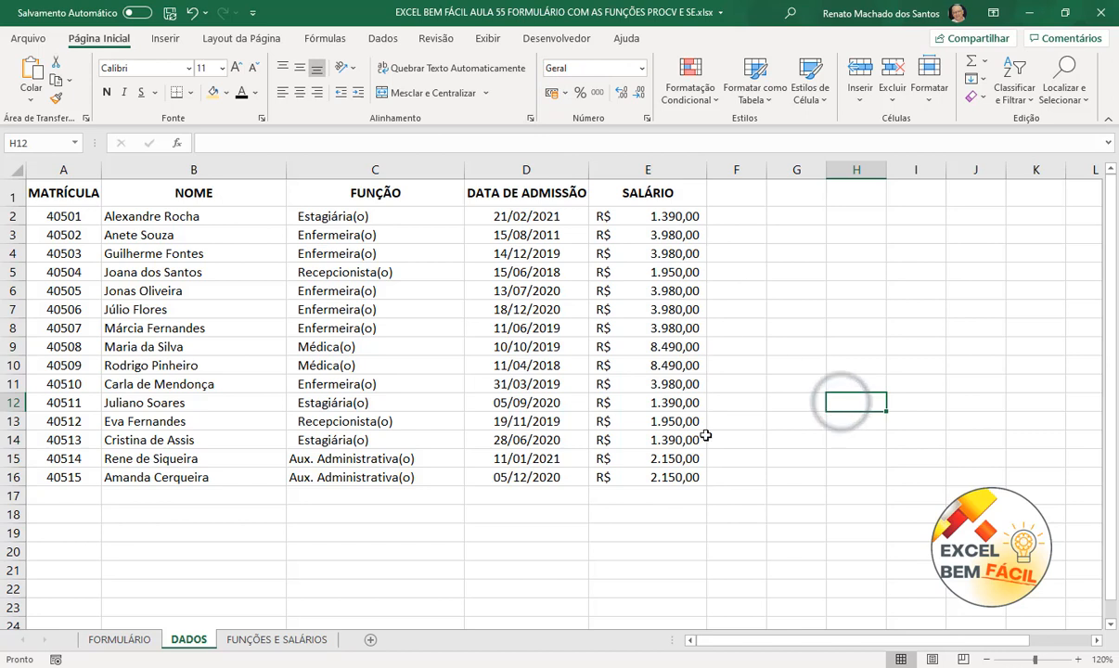
click(781, 436)
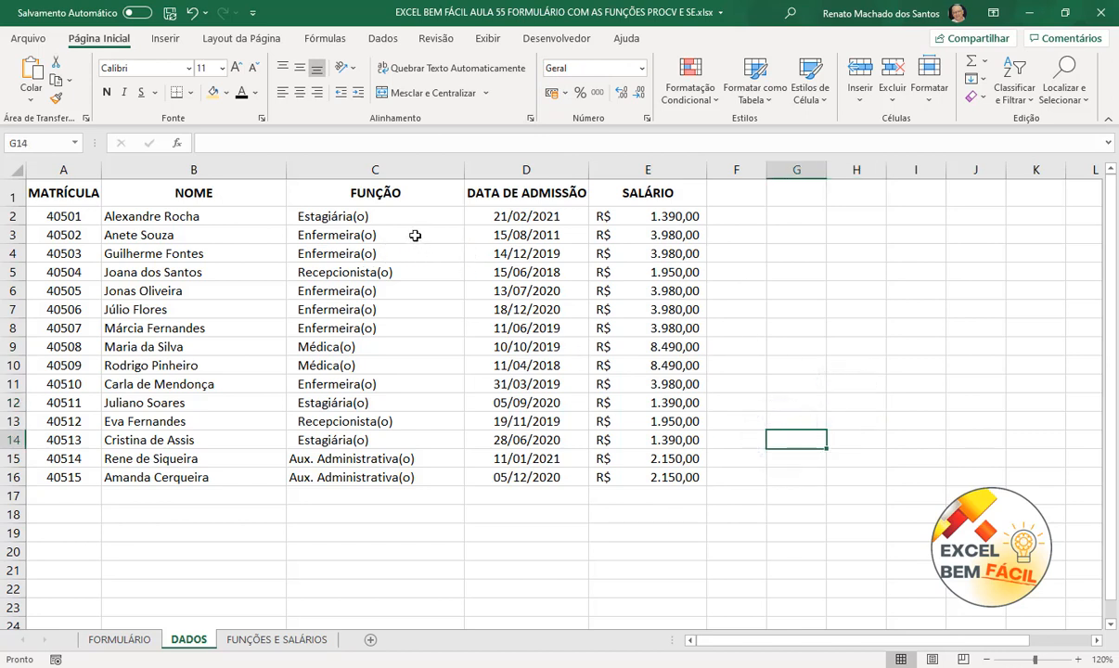
click(275, 639)
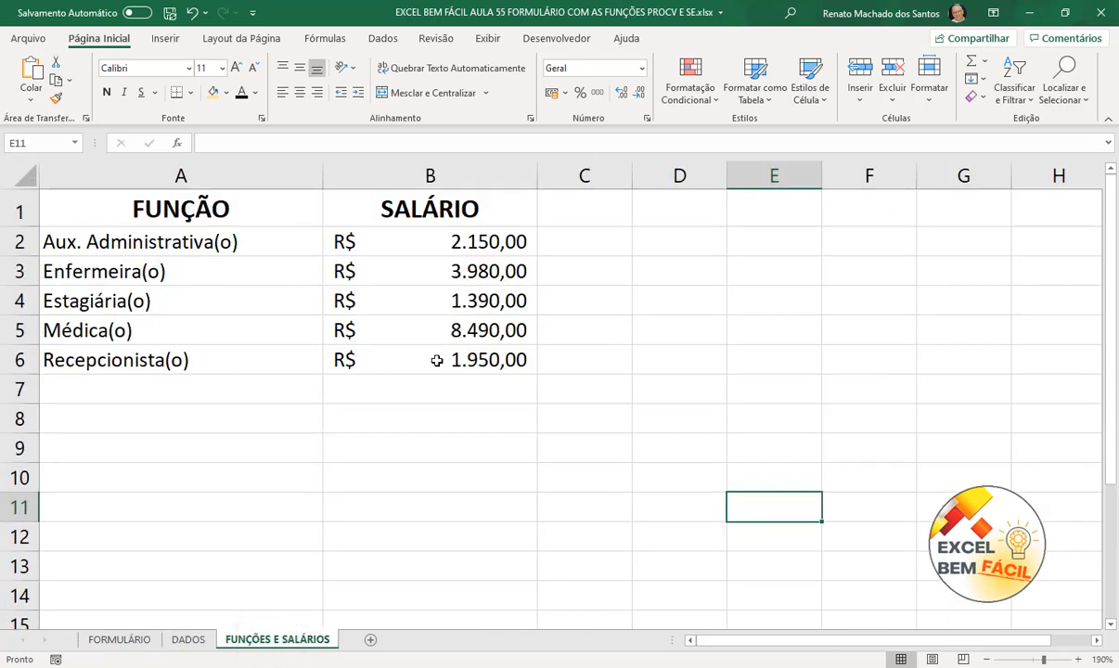
click(189, 640)
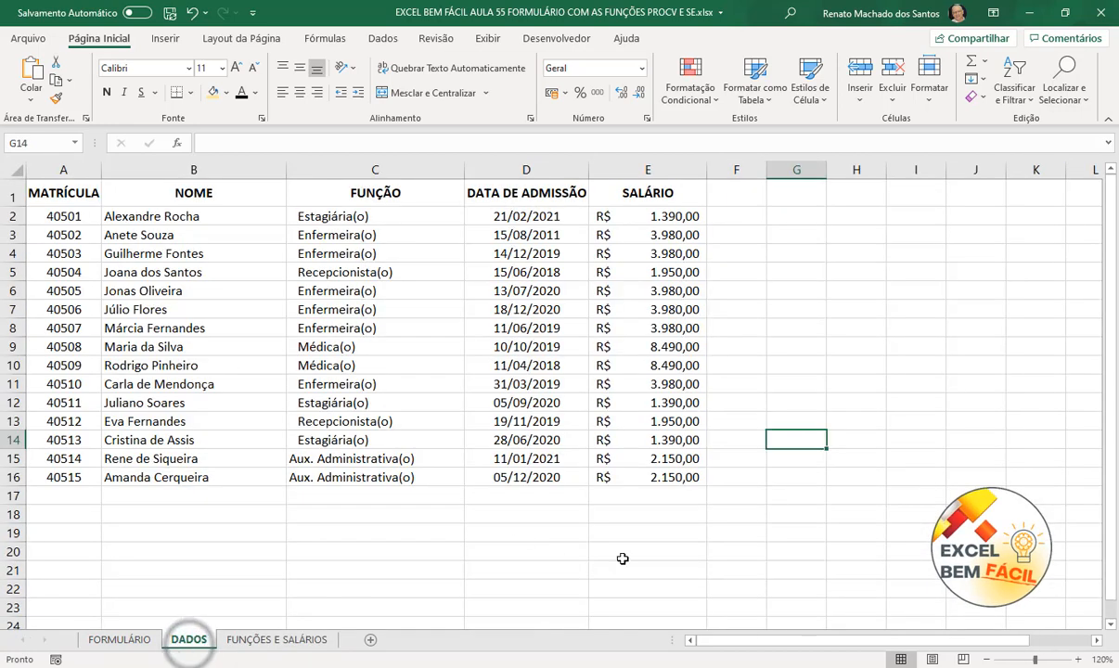
click(663, 563)
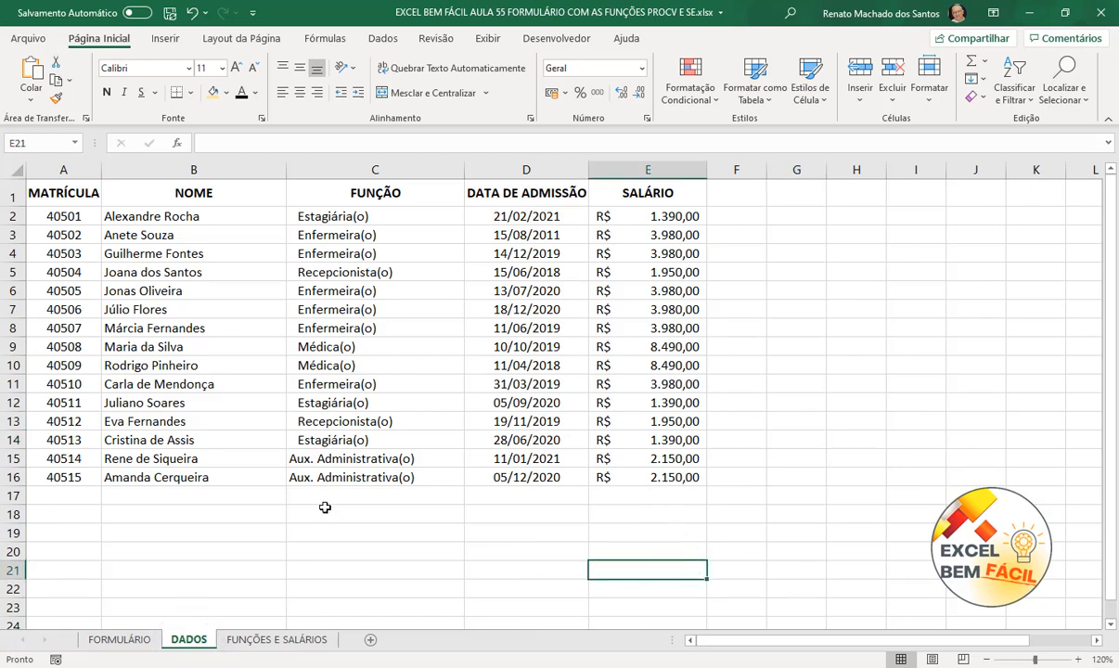
- Return to the FORMULÁRIO sheet and select the MATRÍCULA cell C2
click(107, 646)
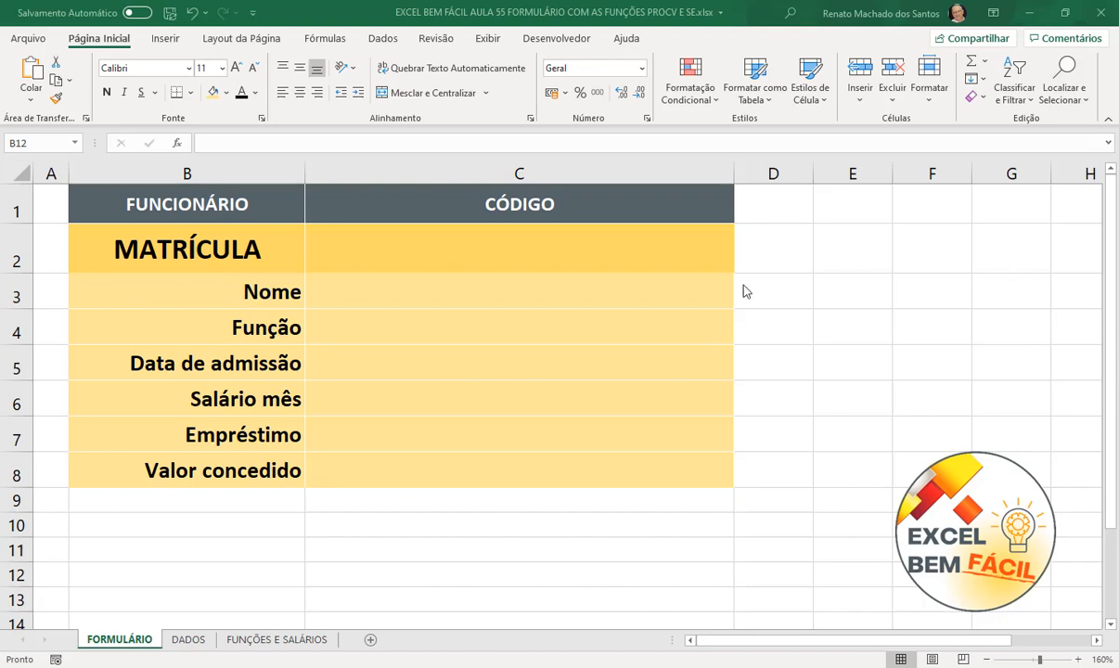
click(631, 246)
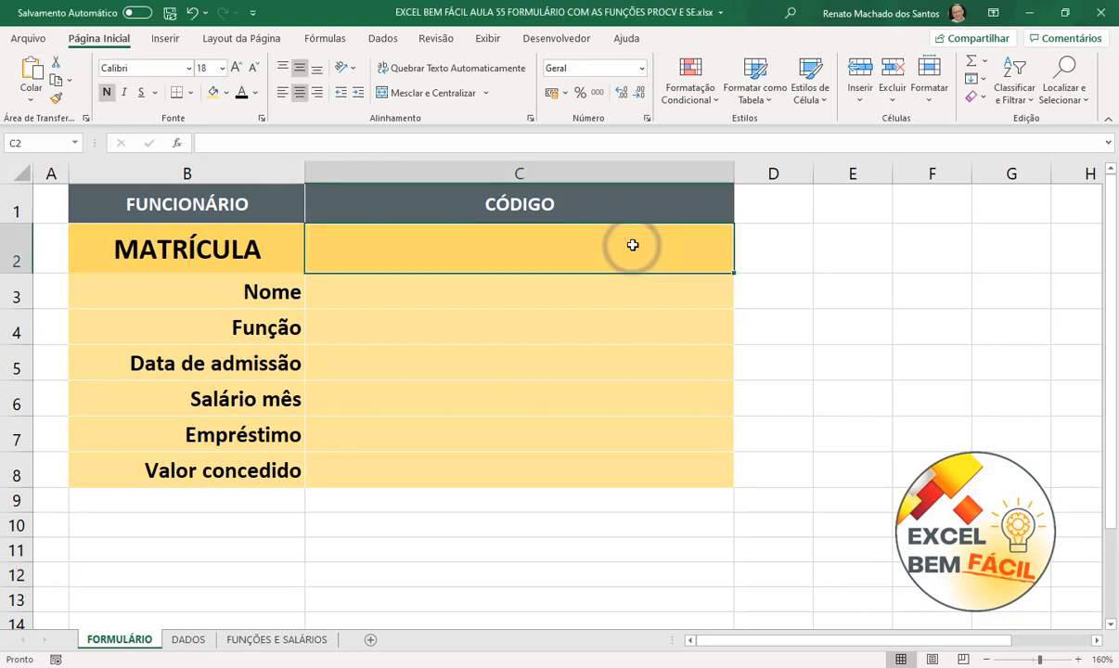
- Add List data validation to C2 with source =DADOS!$A$2:$A$16
click(382, 38)
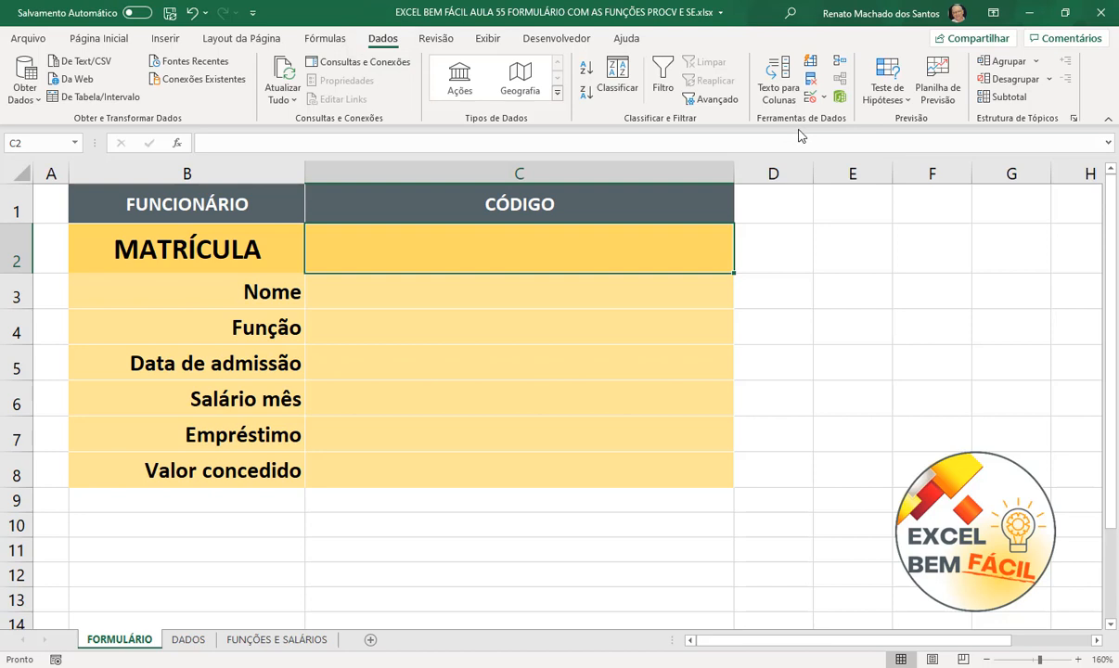
click(823, 97)
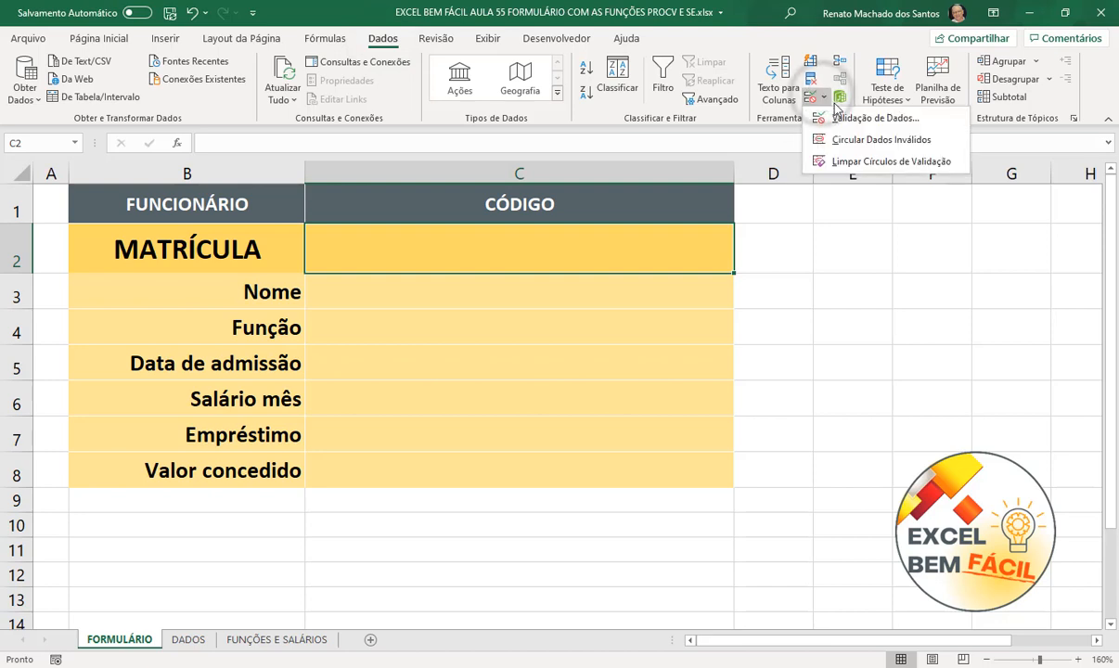
click(840, 119)
drag(844, 190, 791, 287)
click(785, 362)
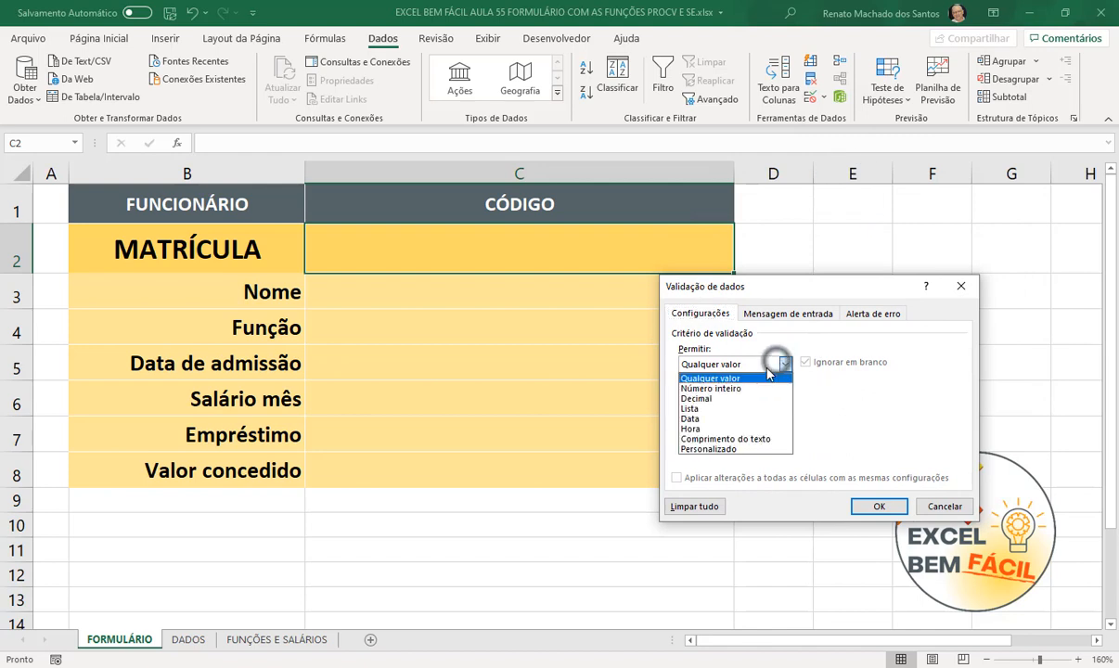
click(728, 409)
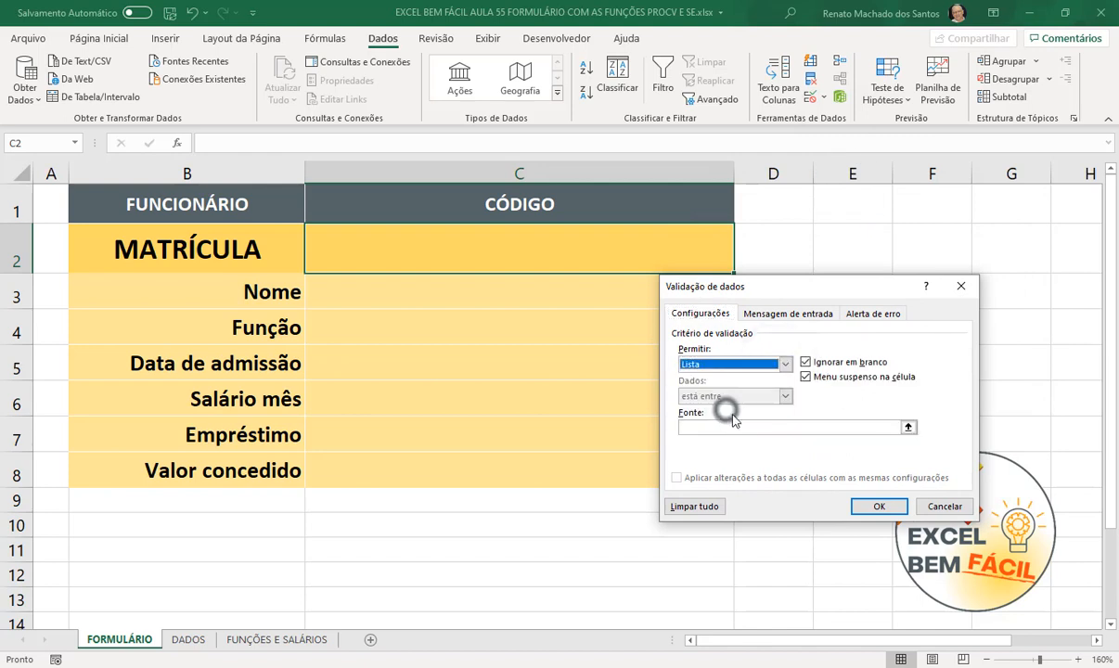
click(833, 429)
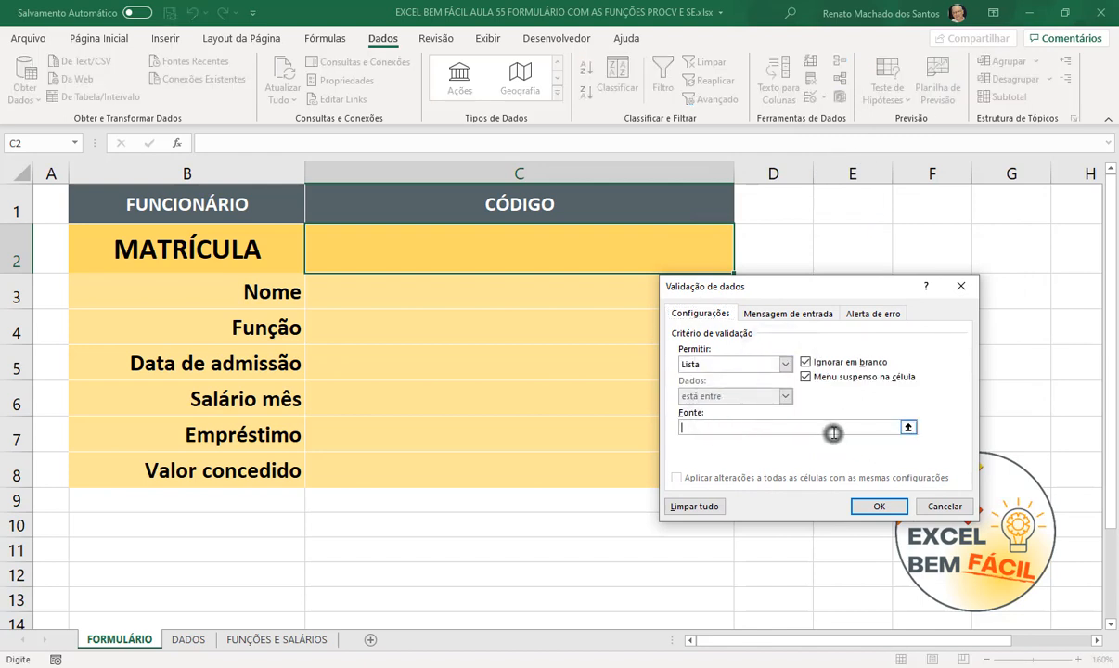
click(908, 428)
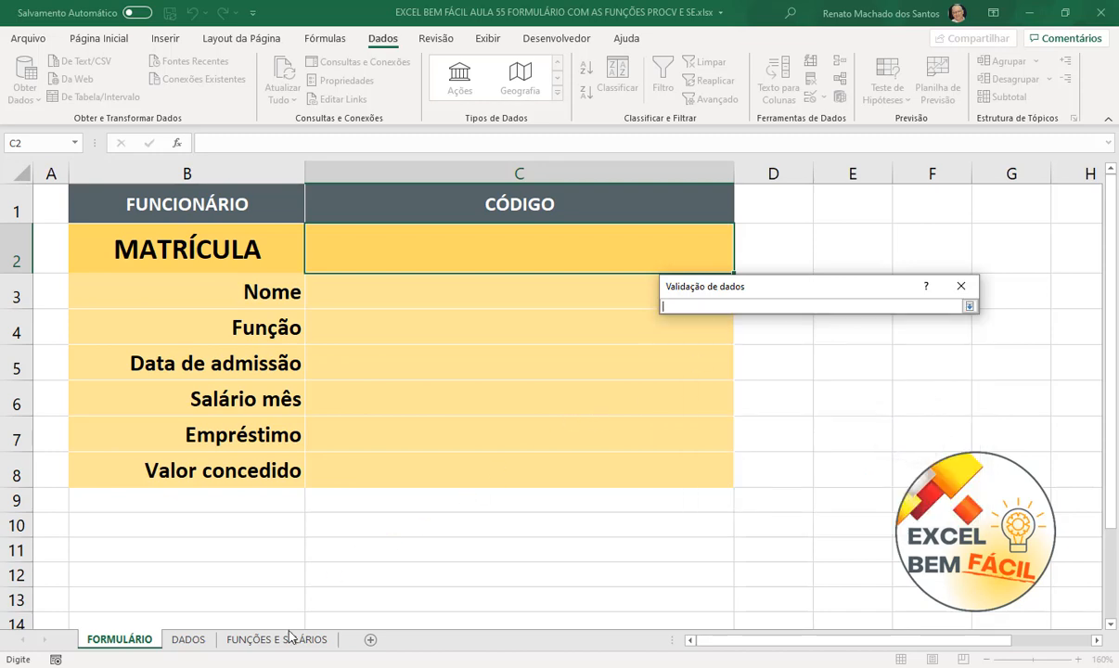
click(188, 639)
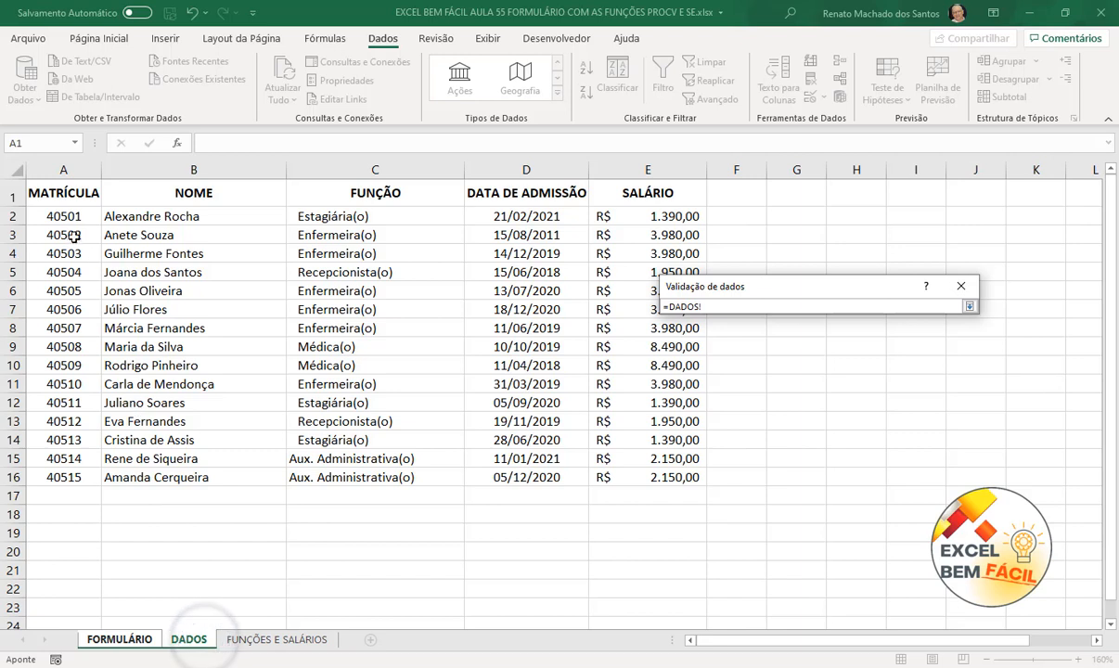
drag(70, 220, 75, 480)
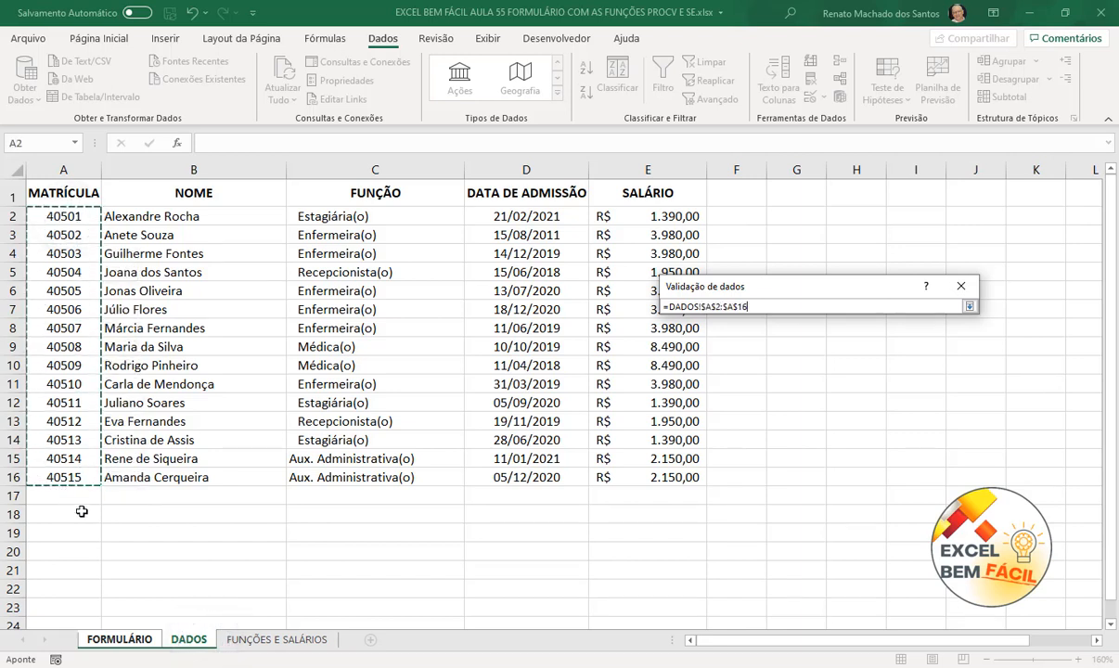
click(969, 306)
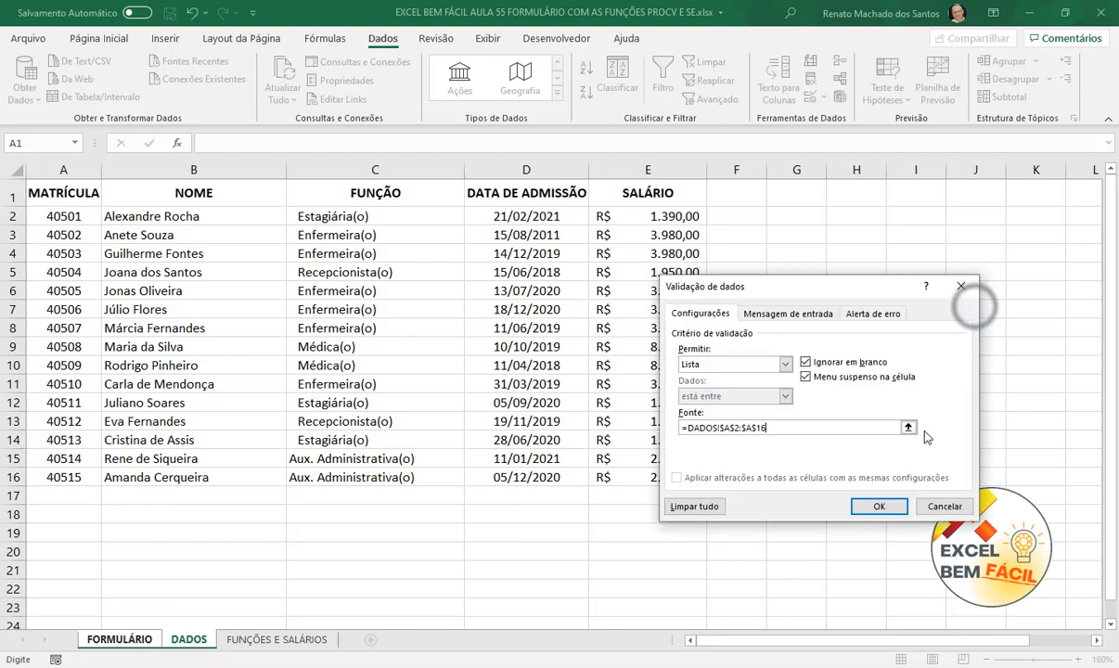
click(879, 505)
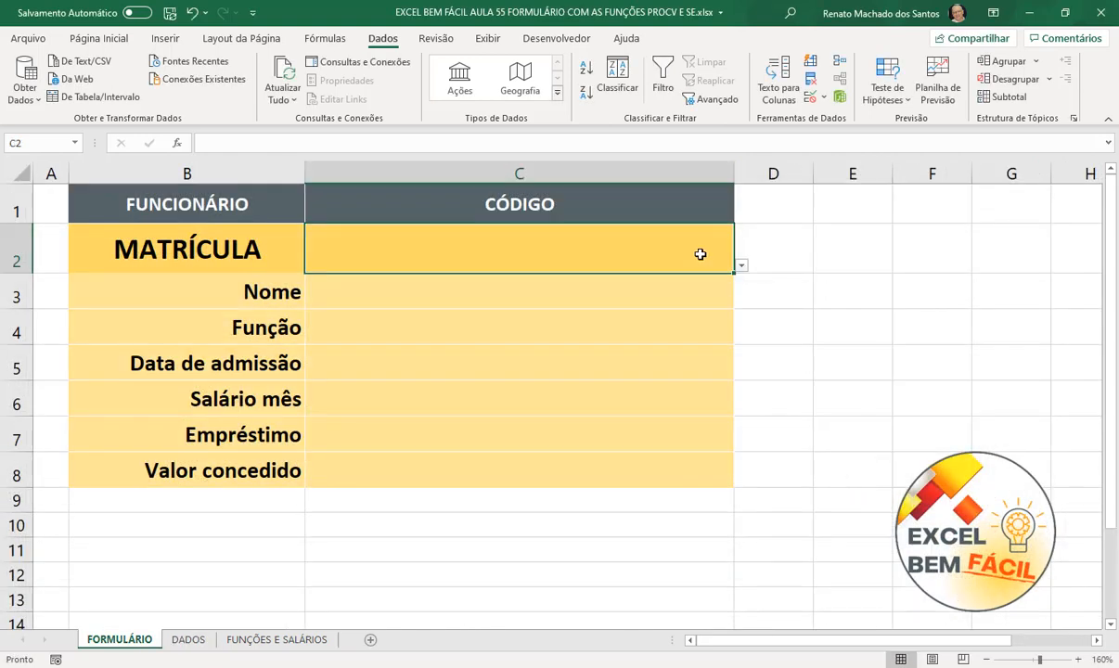
- Choose matrícula 40503 from C2's dropdown
click(742, 267)
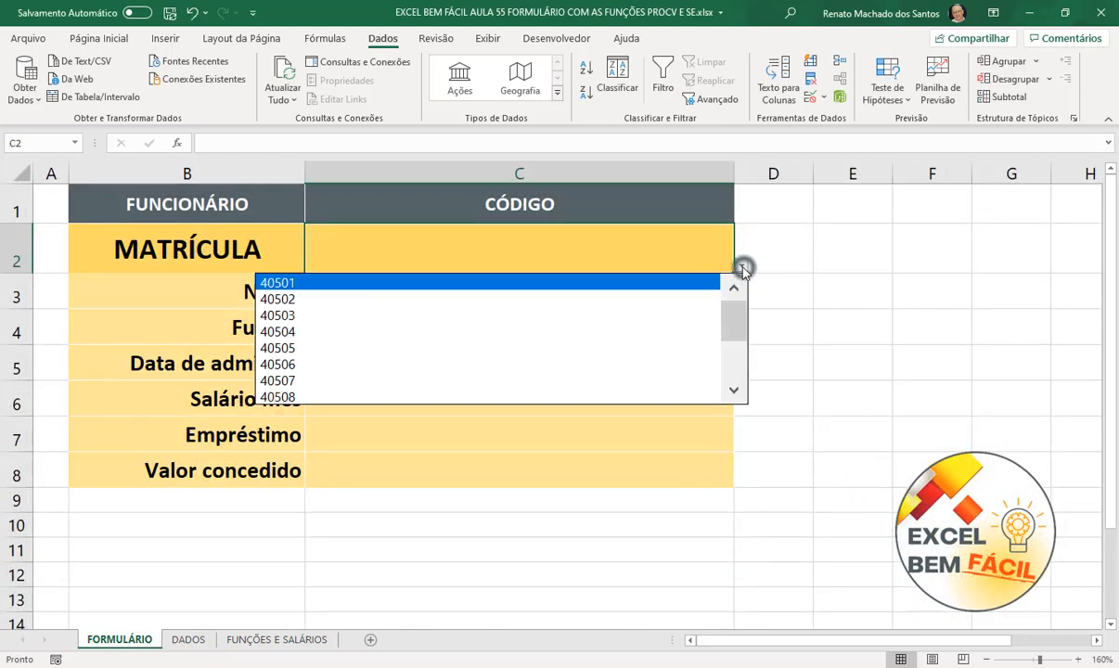
click(616, 317)
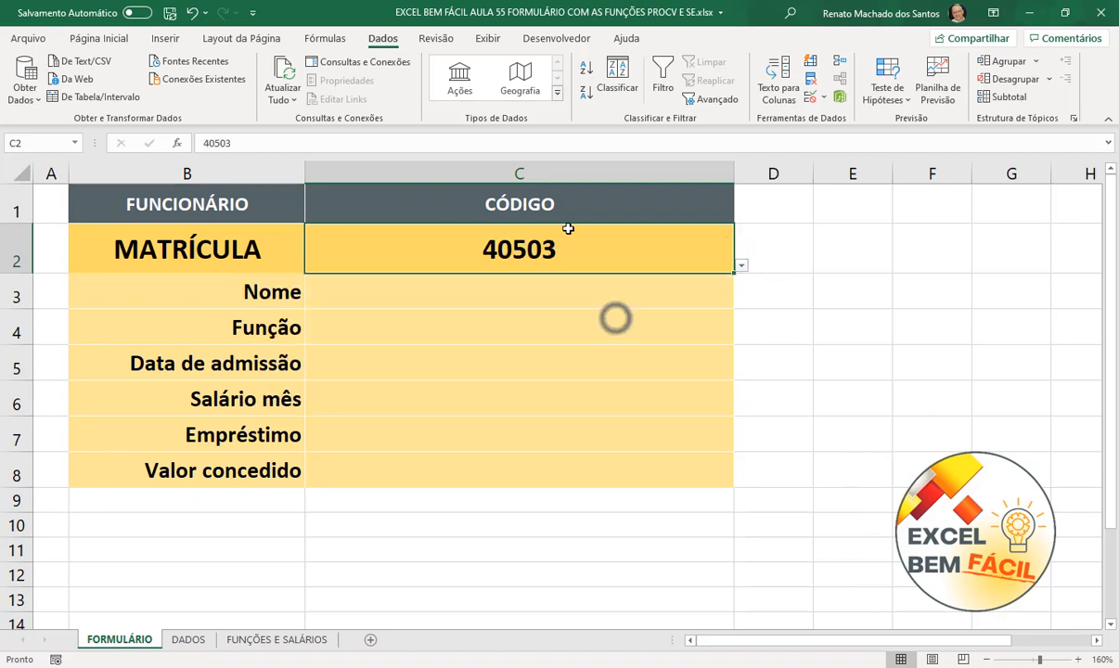
click(832, 285)
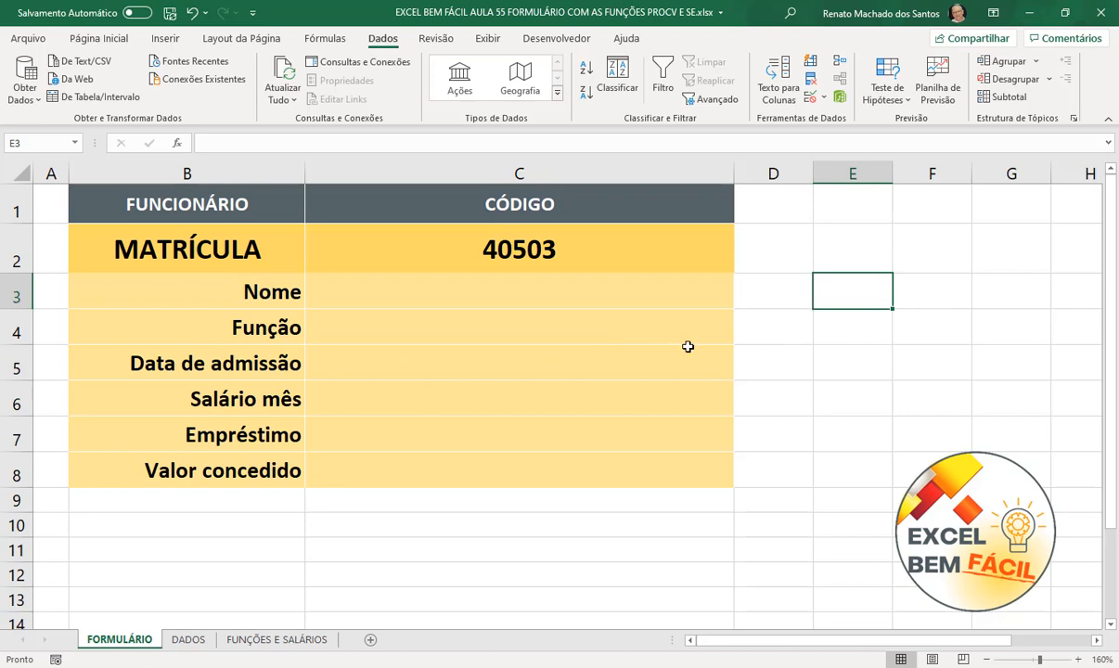
- Name the DADOS range A1:E16 'DADOS' in the Name Box
click(190, 640)
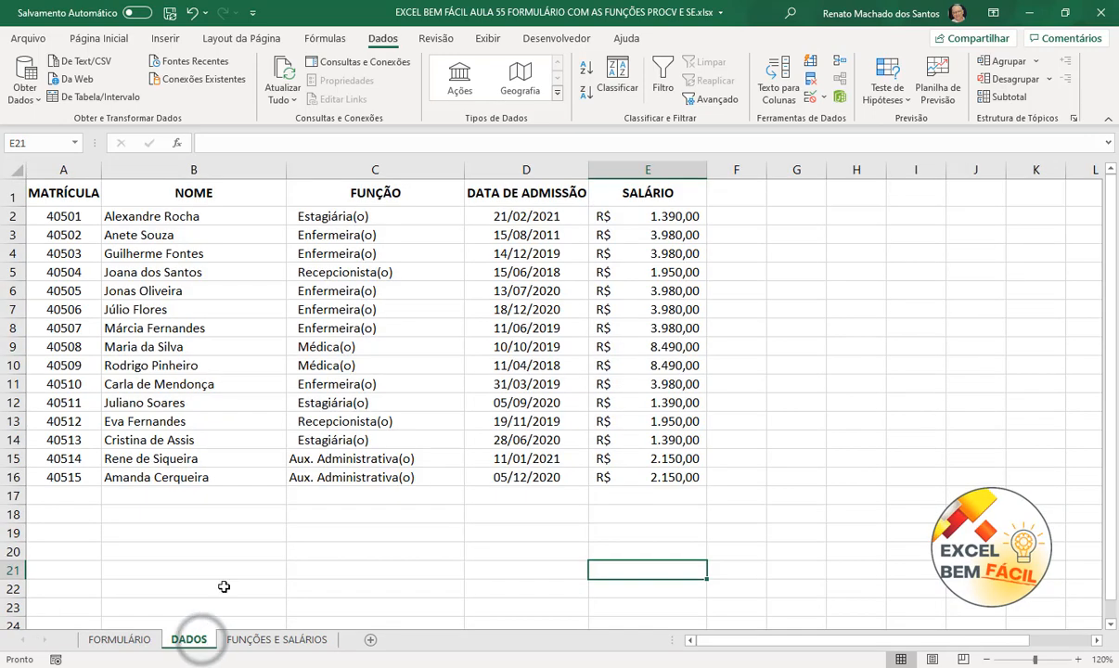
drag(81, 185, 668, 477)
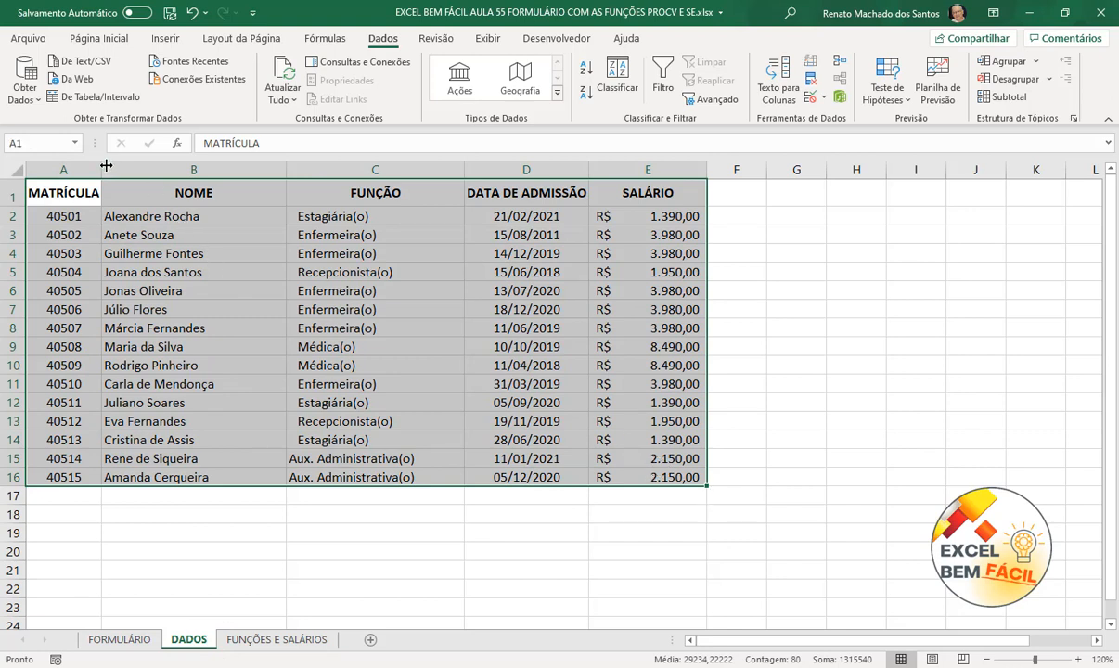
click(33, 139)
text(DASO)
key(BackSpace)
key(BackSpace)
text(DOS)
key(Return)
- Verify the DADOS named range from the Name Box list
click(772, 344)
click(632, 255)
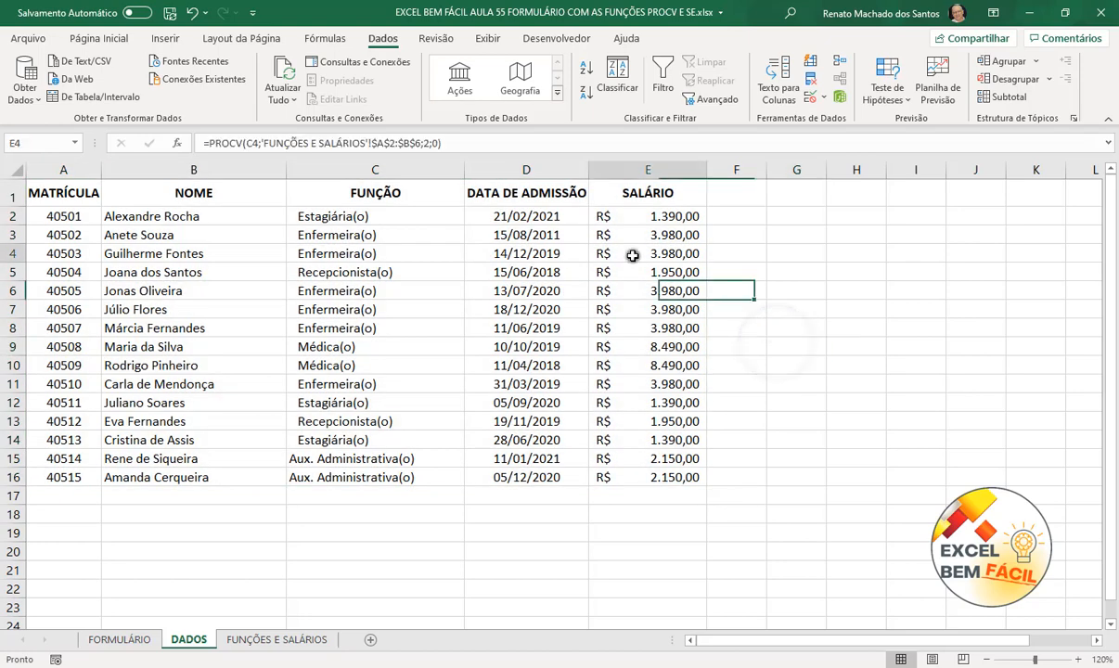
click(74, 142)
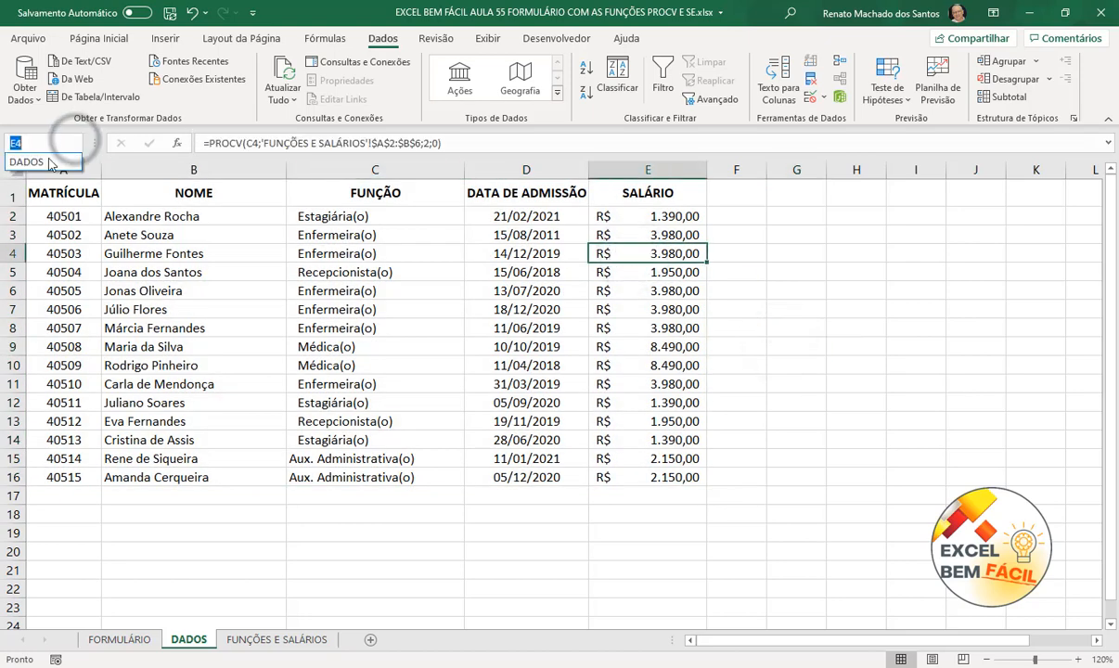
click(51, 163)
click(796, 326)
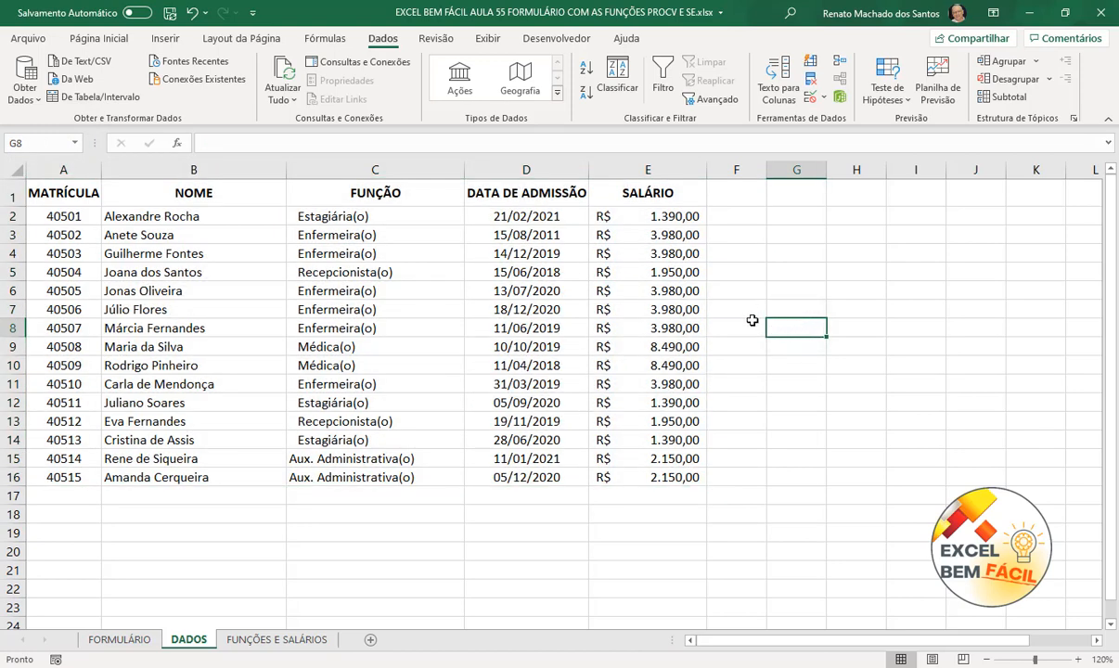
- In FORMULÁRIO C3, enter =PROCV(C2;DADOS;2;0) to show the name for matrícula 40503
click(106, 640)
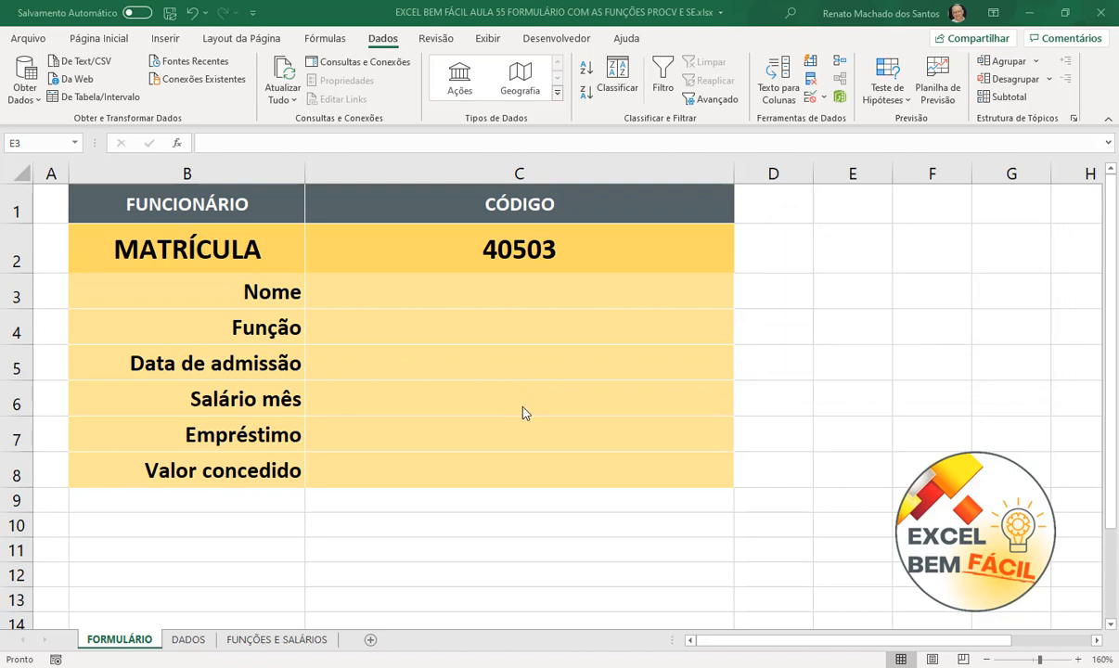
click(555, 291)
text(=)
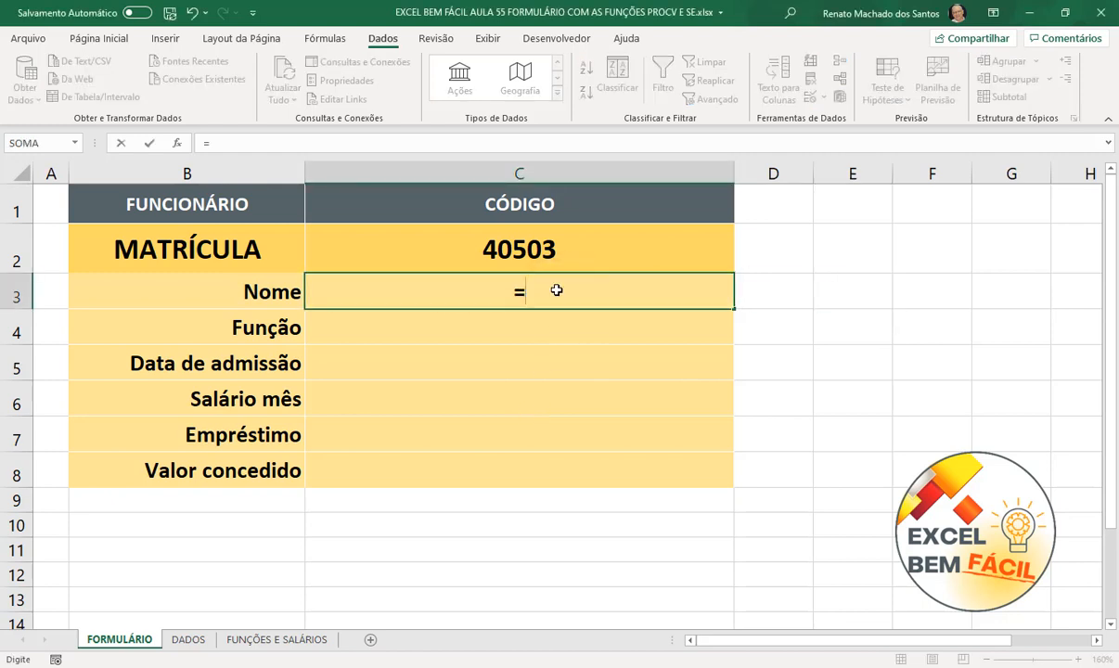
text(PROCV()
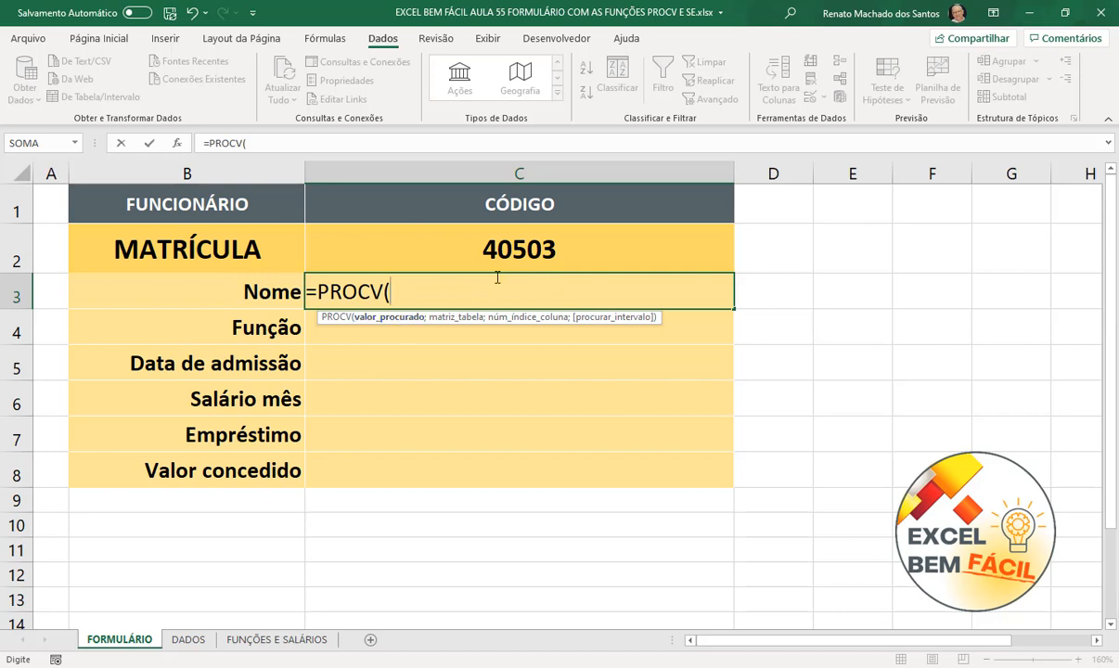
click(502, 248)
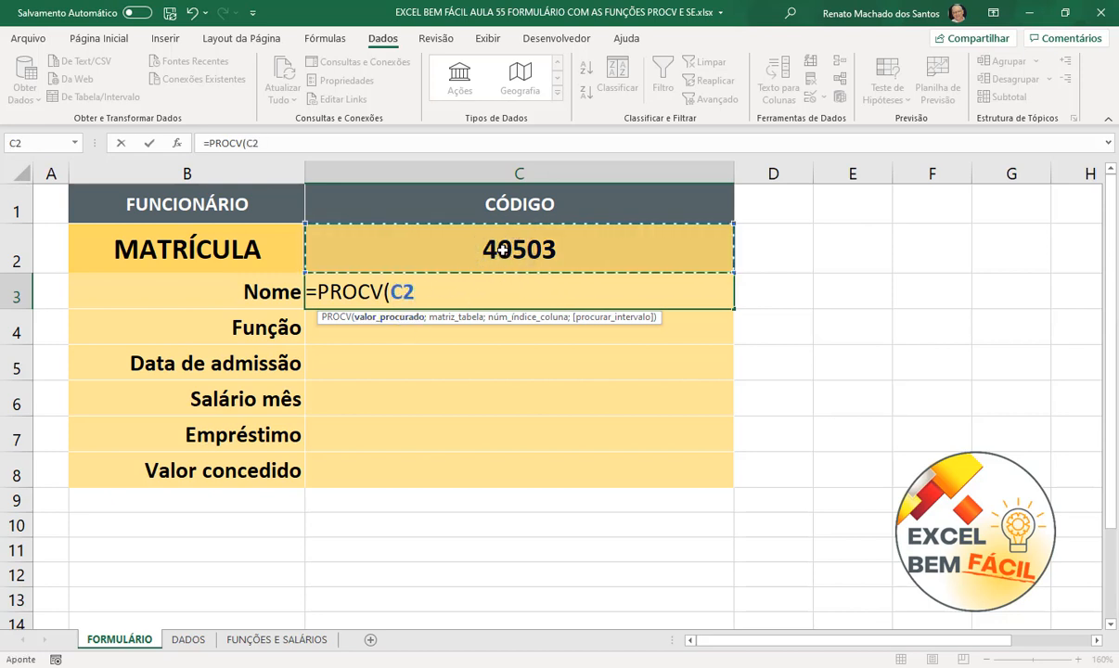
text(;)
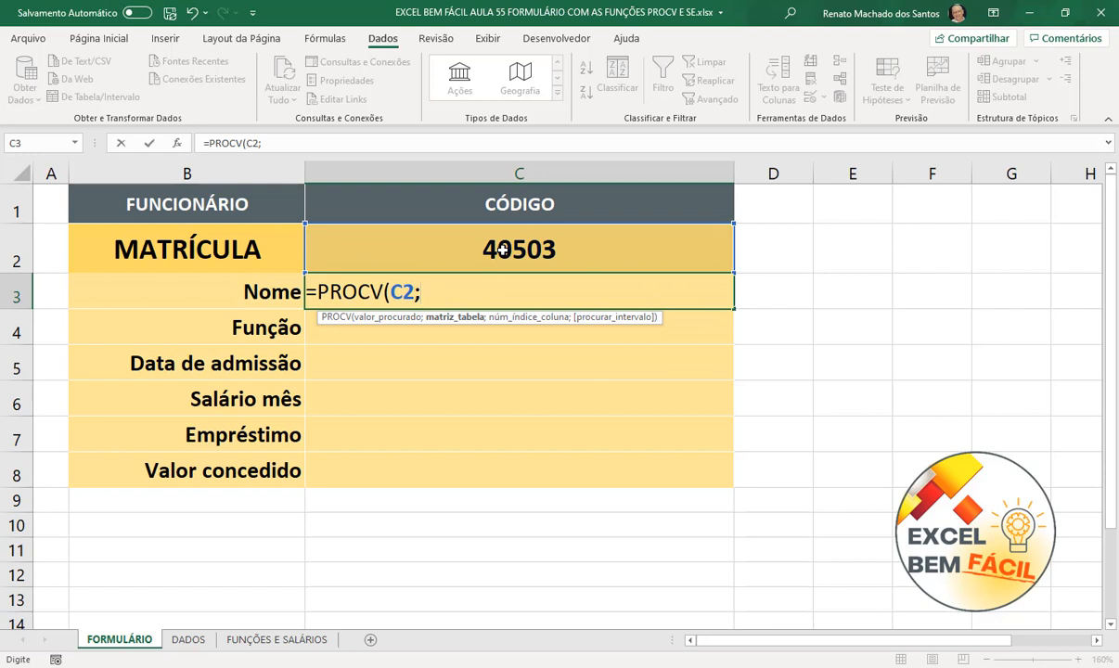
text(D)
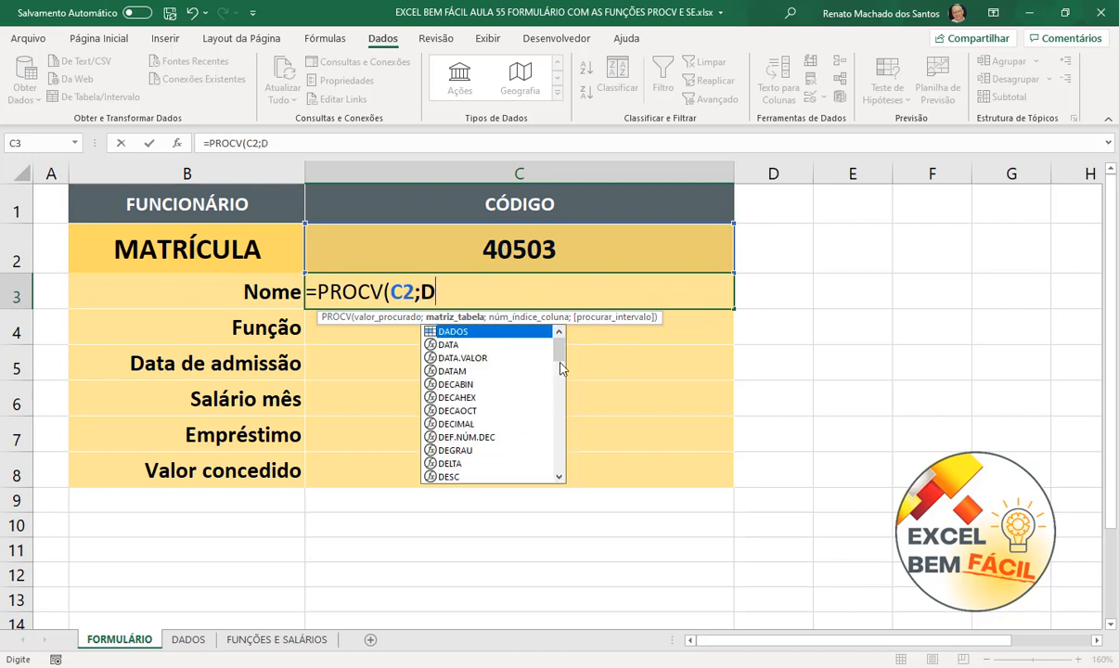
double_click(492, 332)
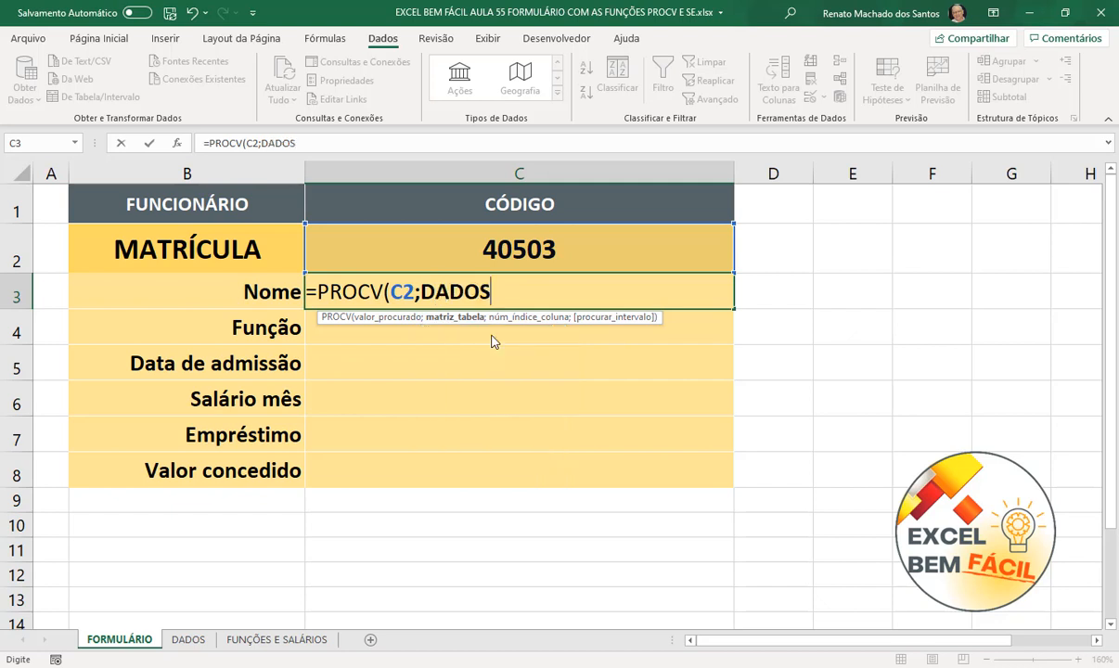
text(;)
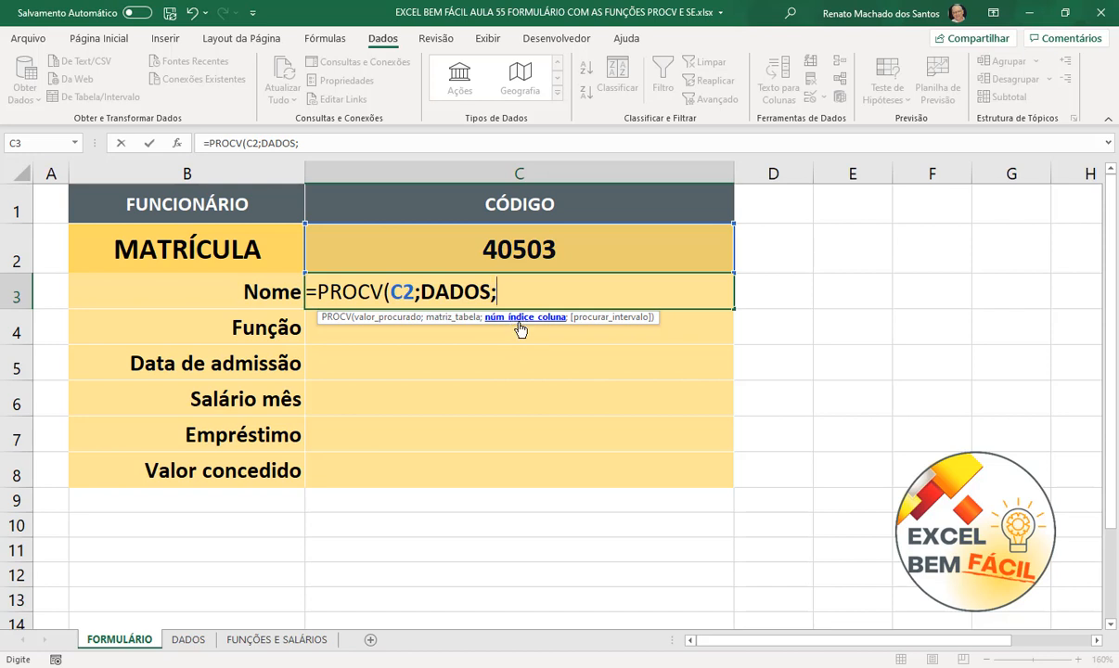
text(2;)
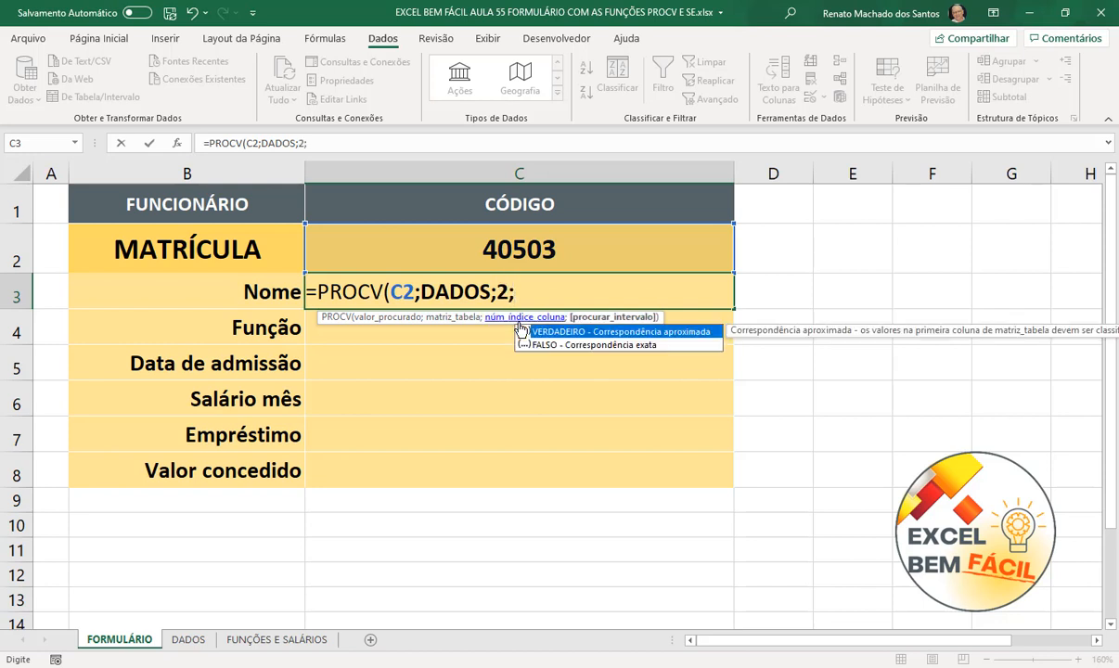
text(0)
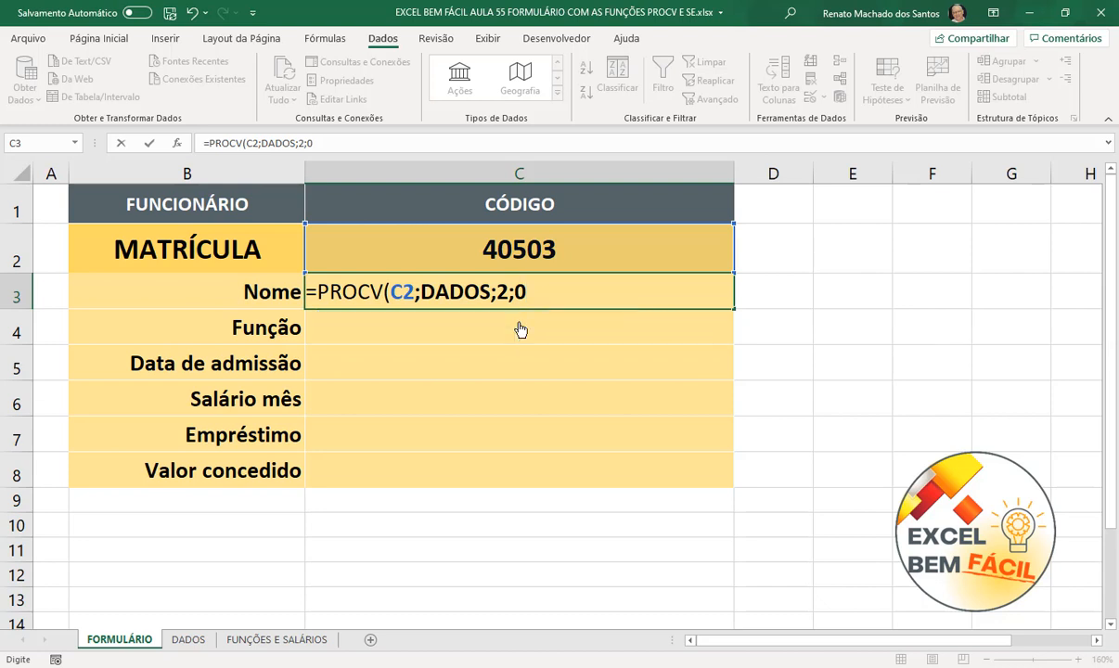
text())
key(Return)
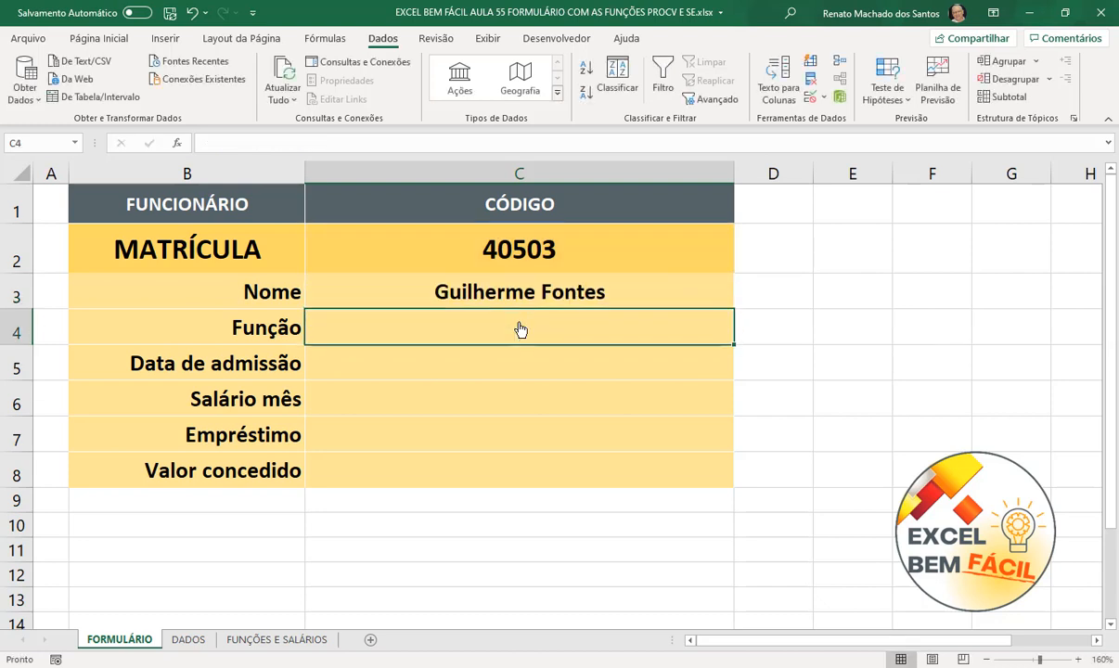
click(510, 293)
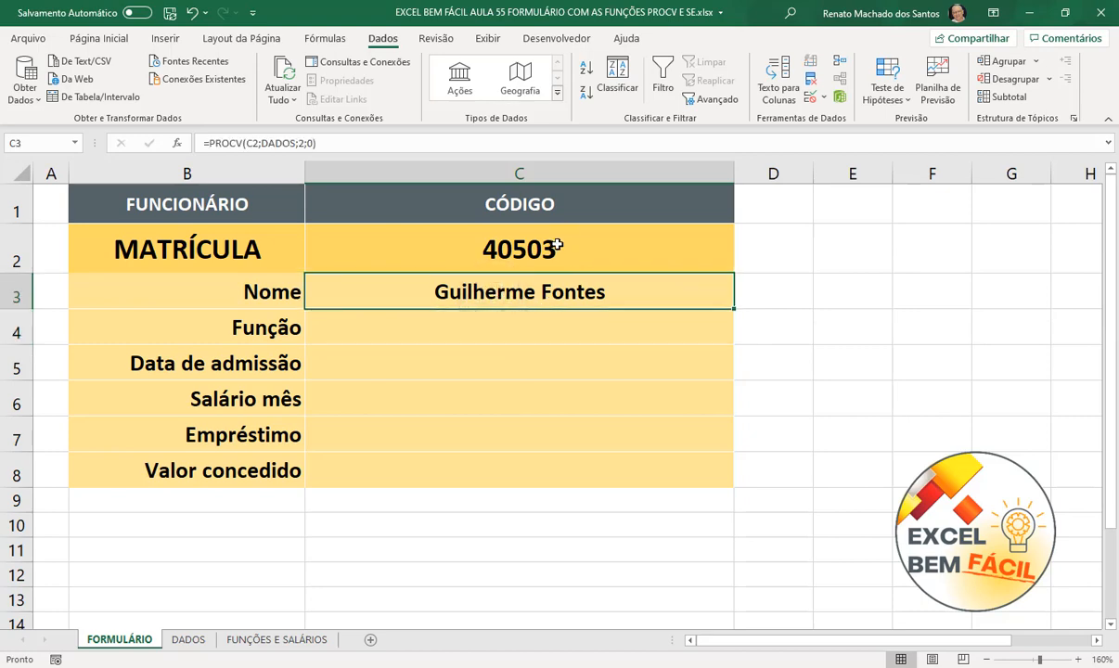
- Enter =PROCV(C2;DADOS;3;0) in C4 so Função shows Enfermeira(o)
click(184, 640)
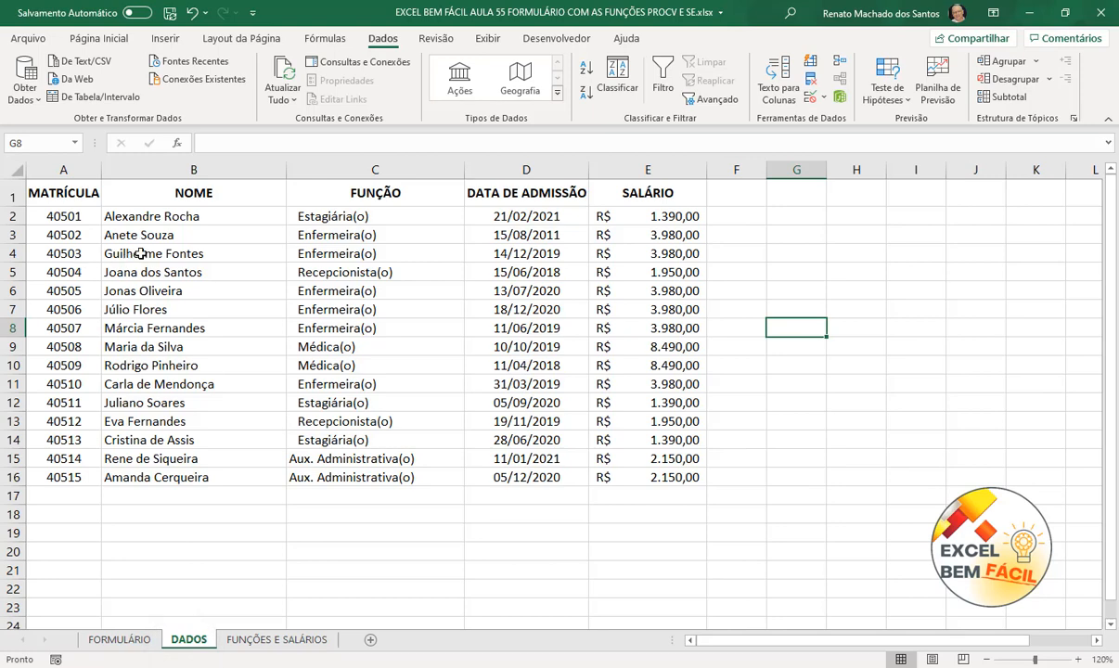
click(119, 639)
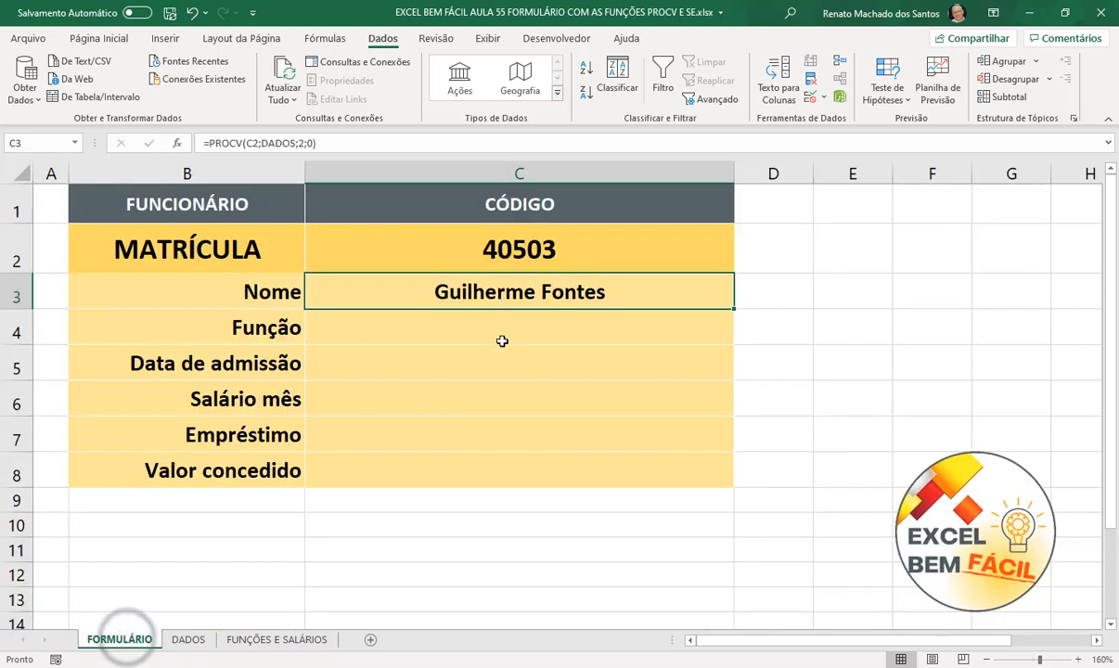
click(503, 332)
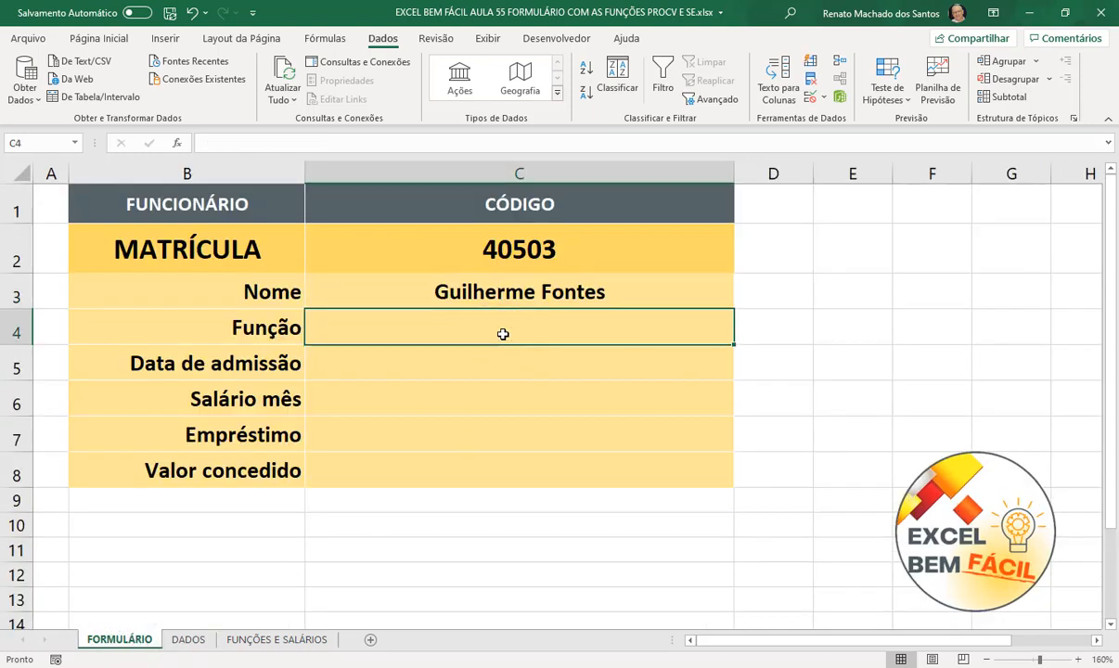
text(=PROCV()
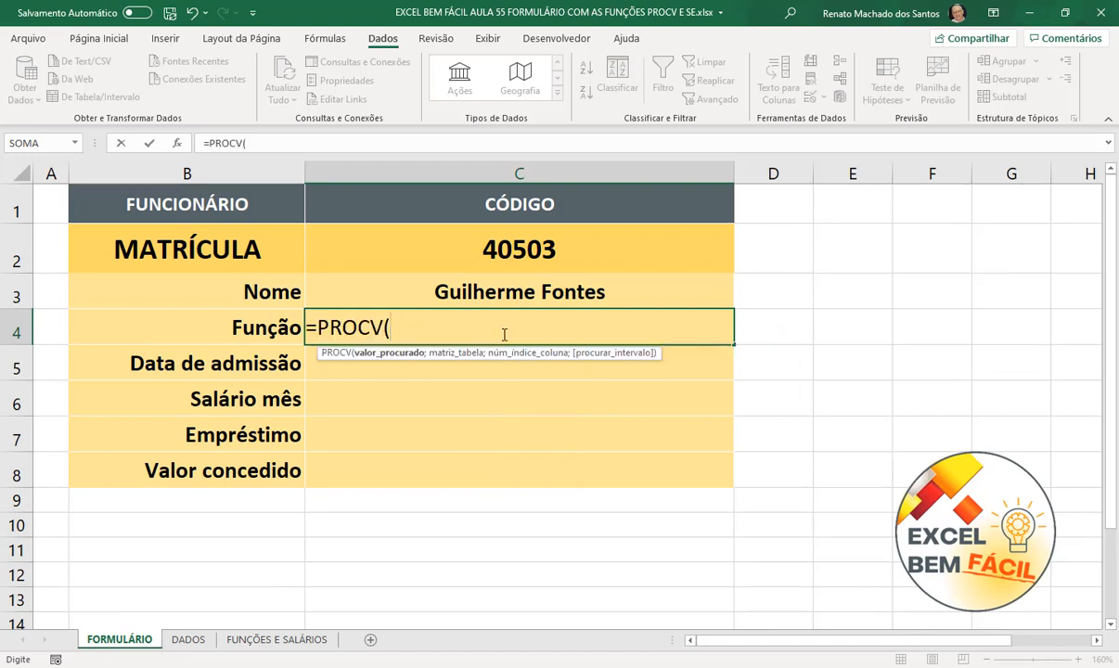
click(535, 243)
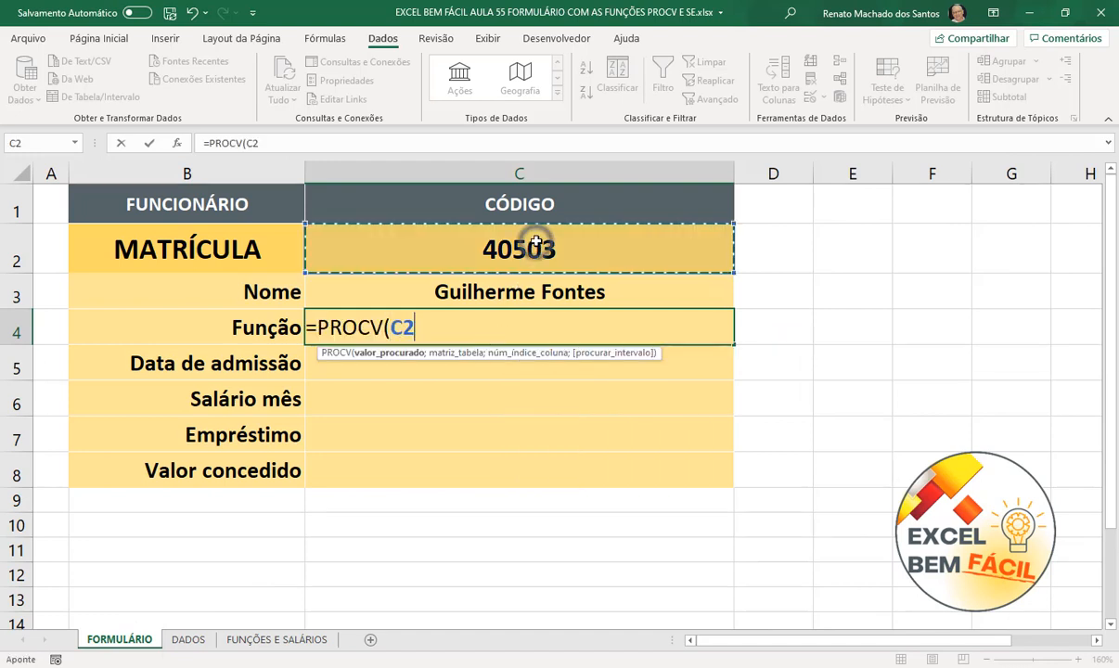
text(;)
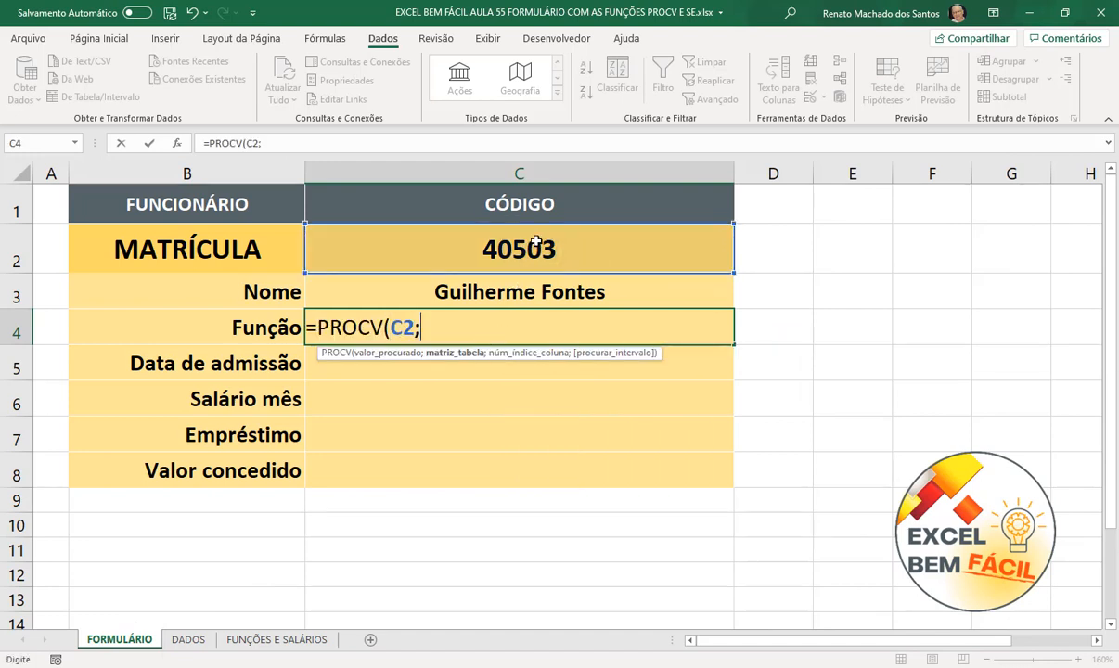
text(DADOS)
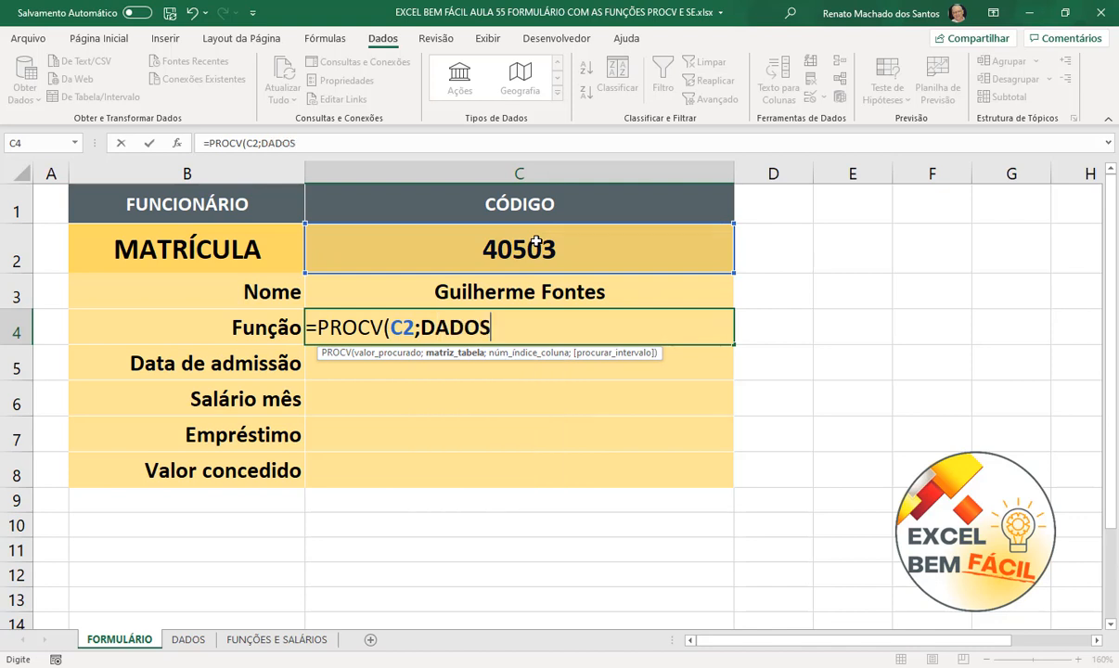
text(;)
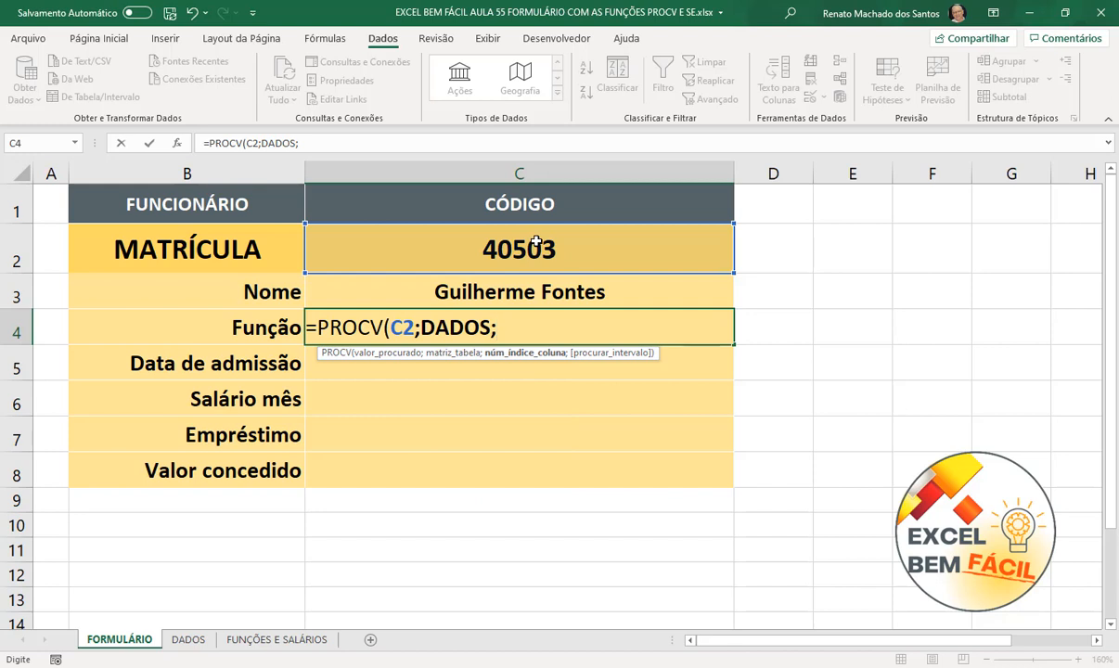
text(3;)
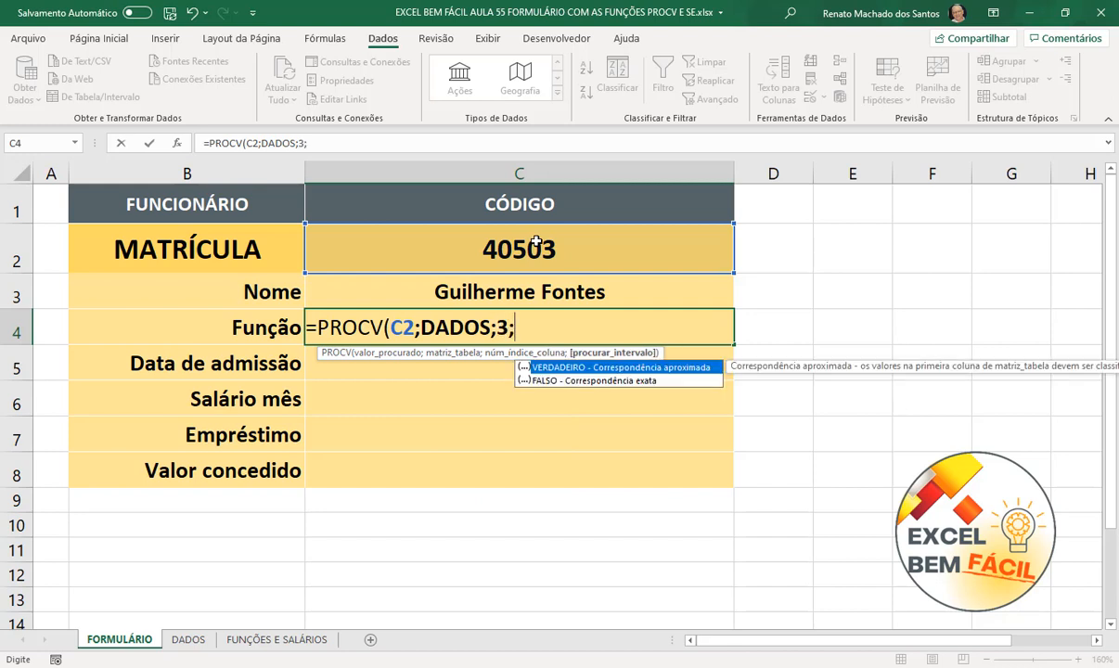
text(0))
key(Return)
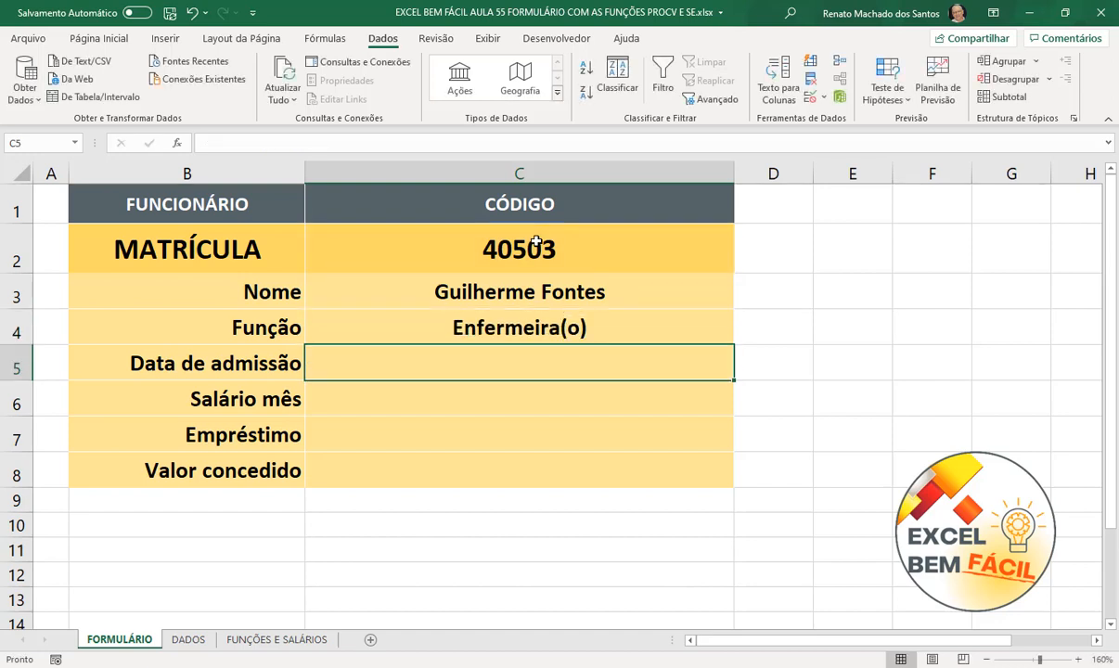
- Enter =PROCV(C2;DADOS;4;0) in C5 so Data de admissão shows 14/12/2019
text(=PROCV()
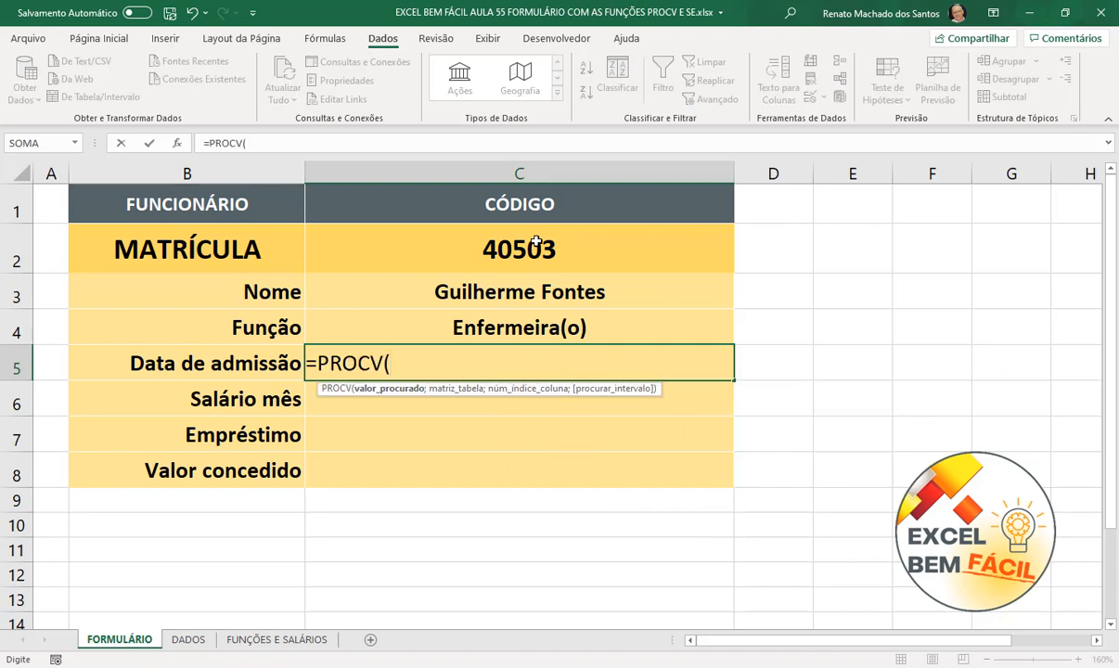
click(542, 241)
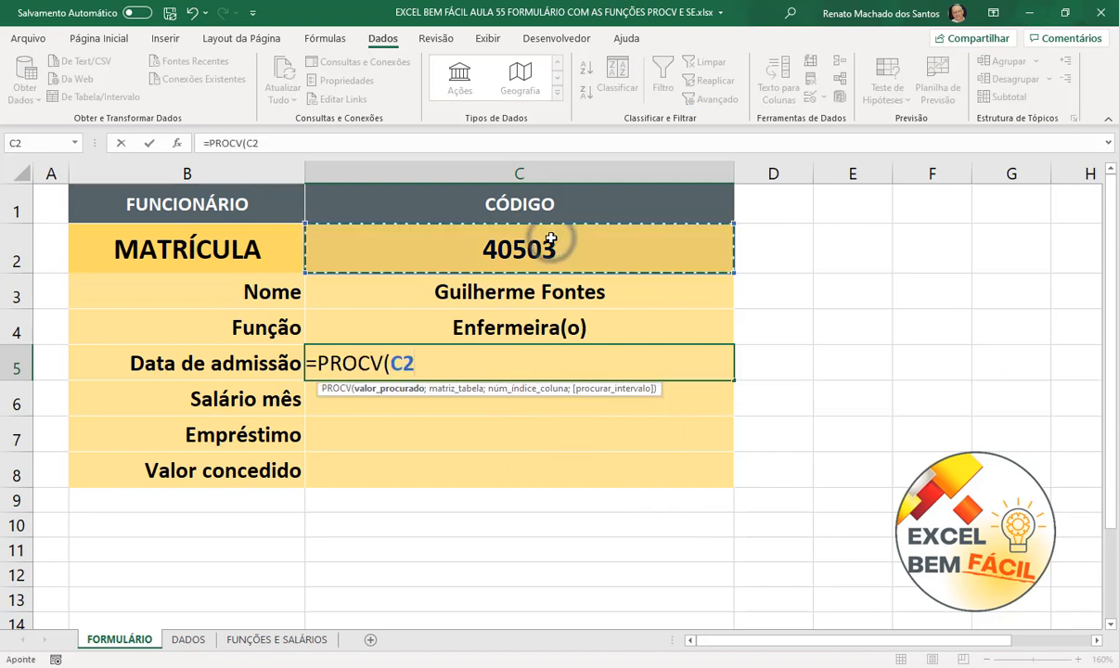
text(;)
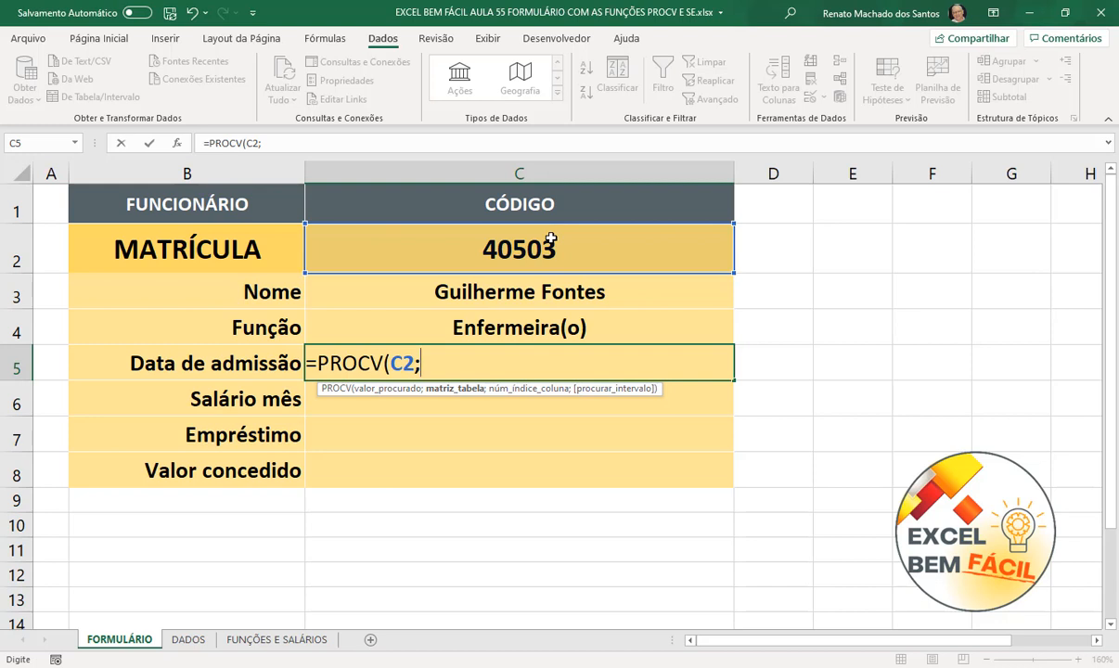
text(DADOS)
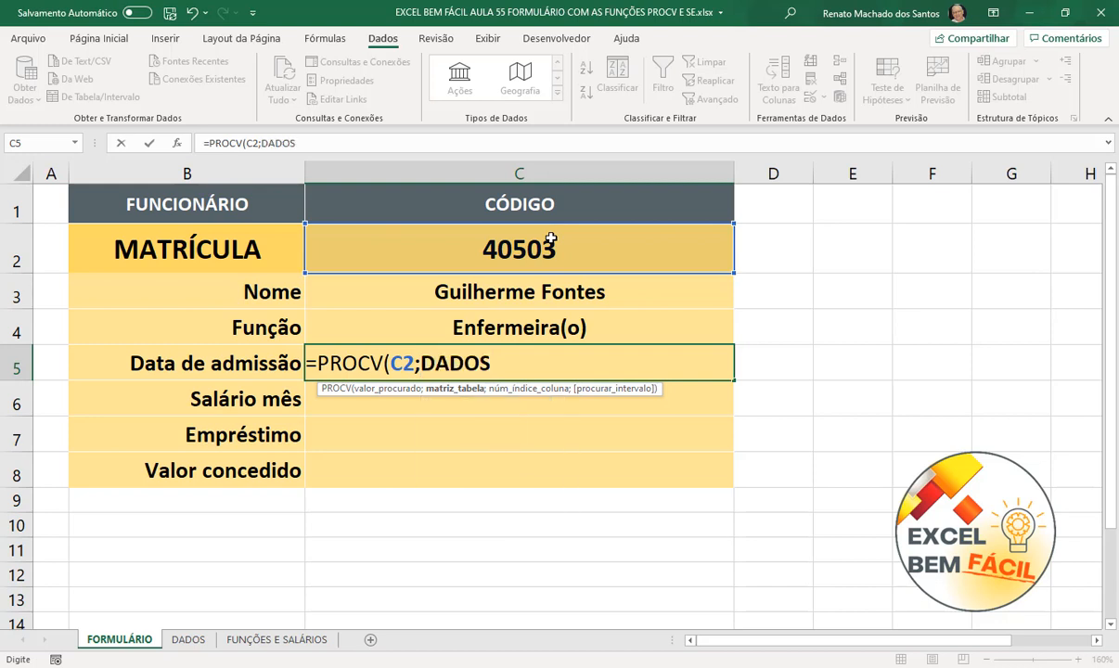
text(;)
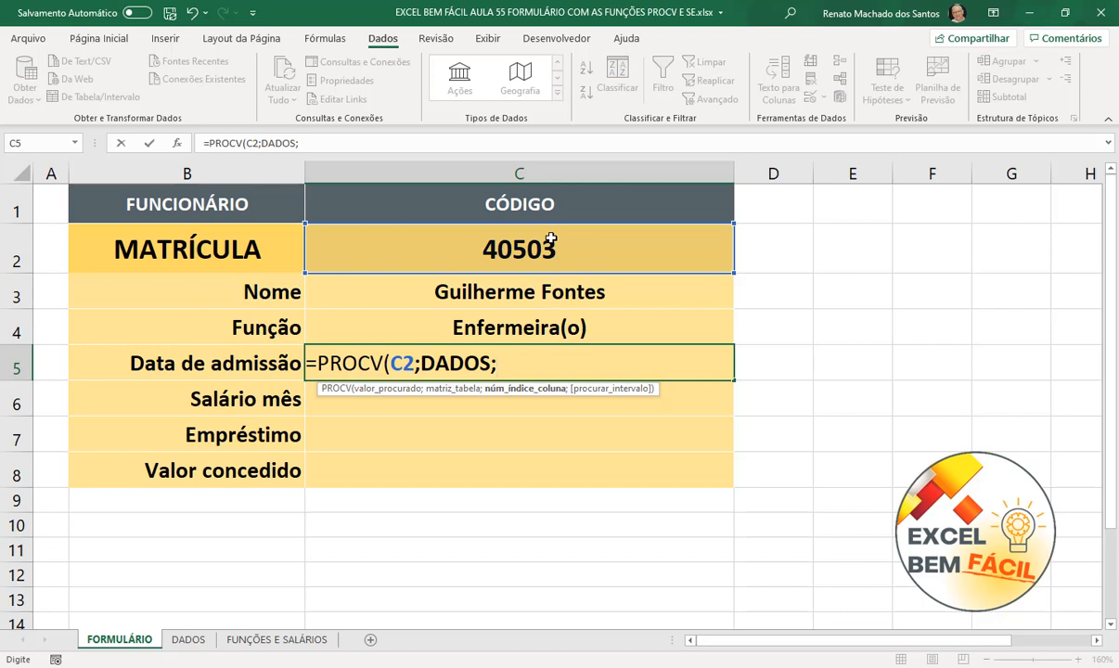
text(4;)
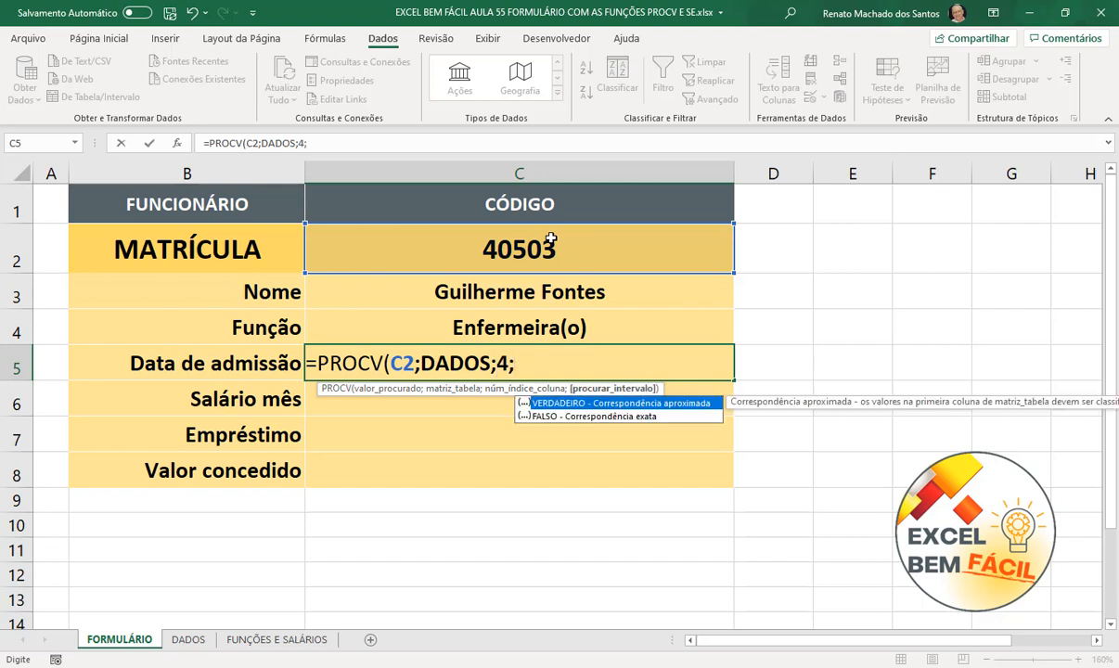
text(0))
key(Return)
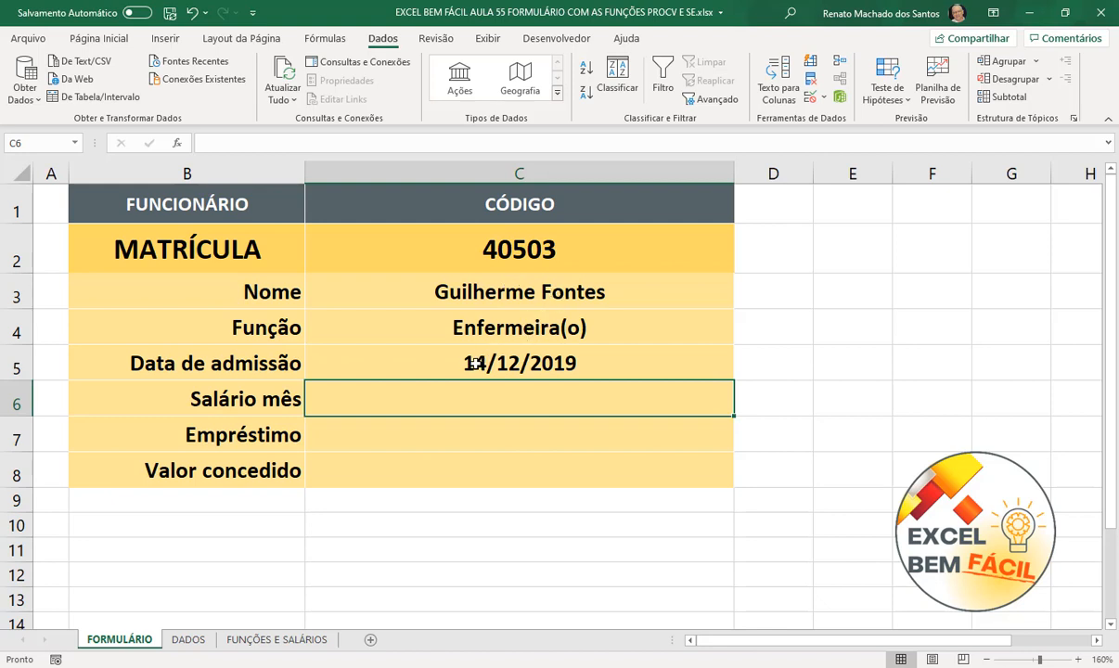
click(562, 344)
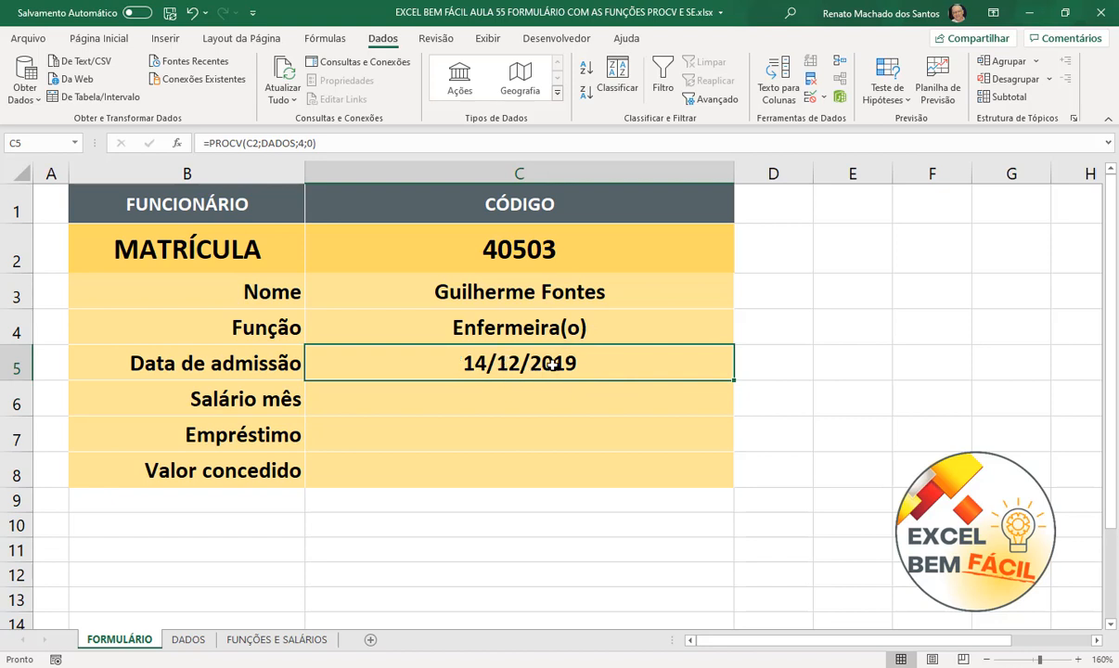
click(511, 406)
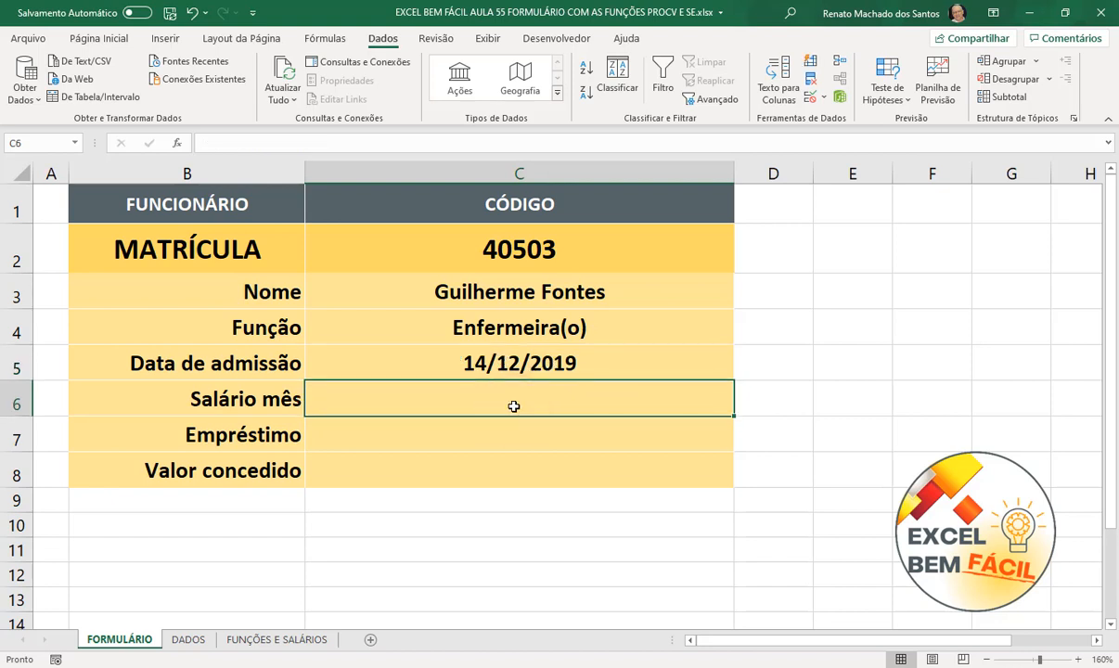
- Enter =PROCV(C2;DADOS;5;0) in C6 so Salário mês shows R$ 3.980,00
text(=PROCV()
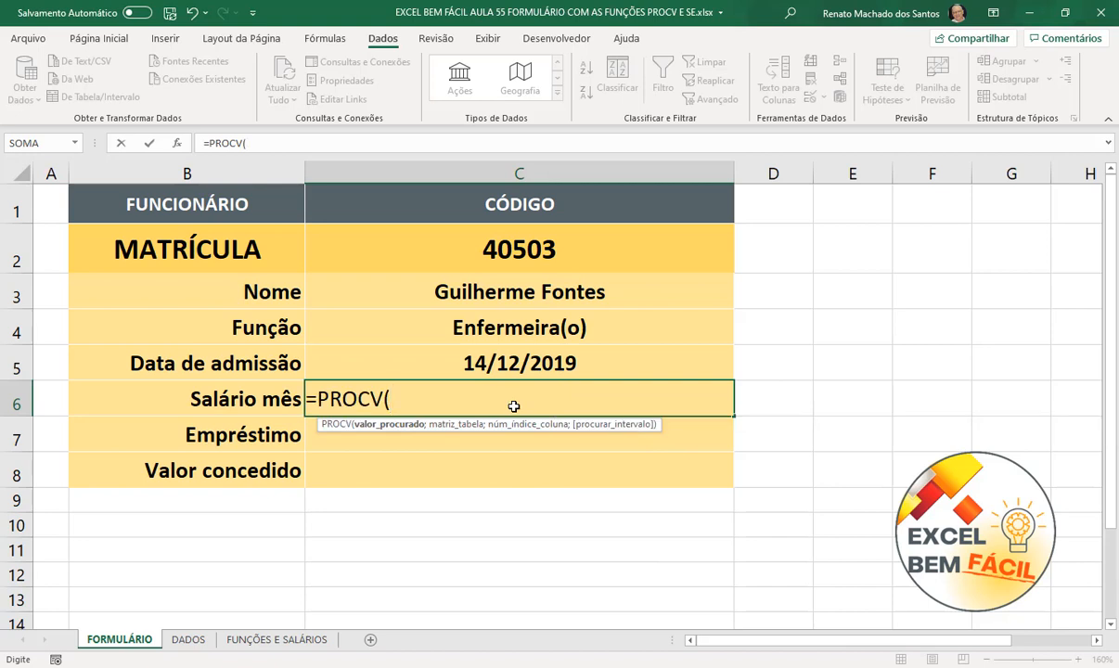
click(522, 244)
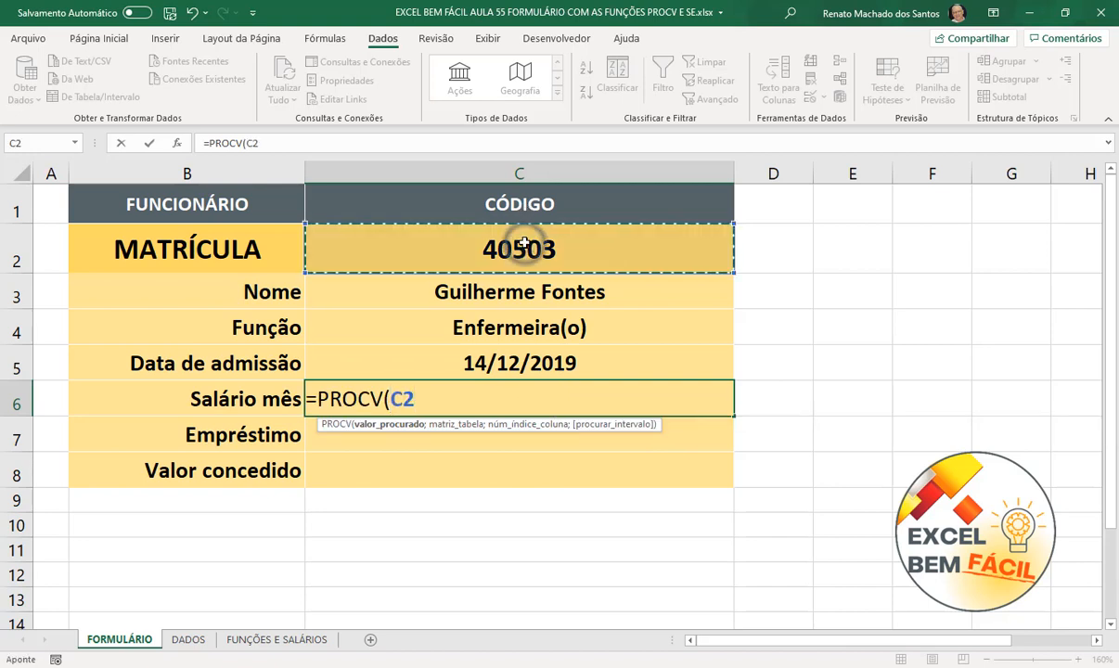
text(;)
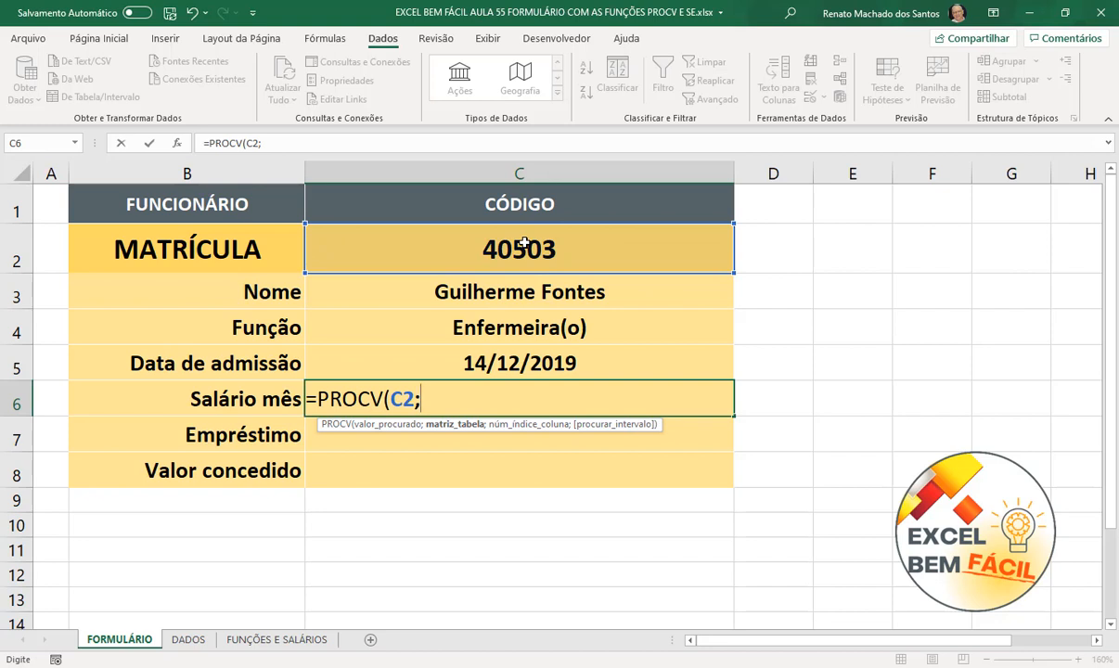
text(D)
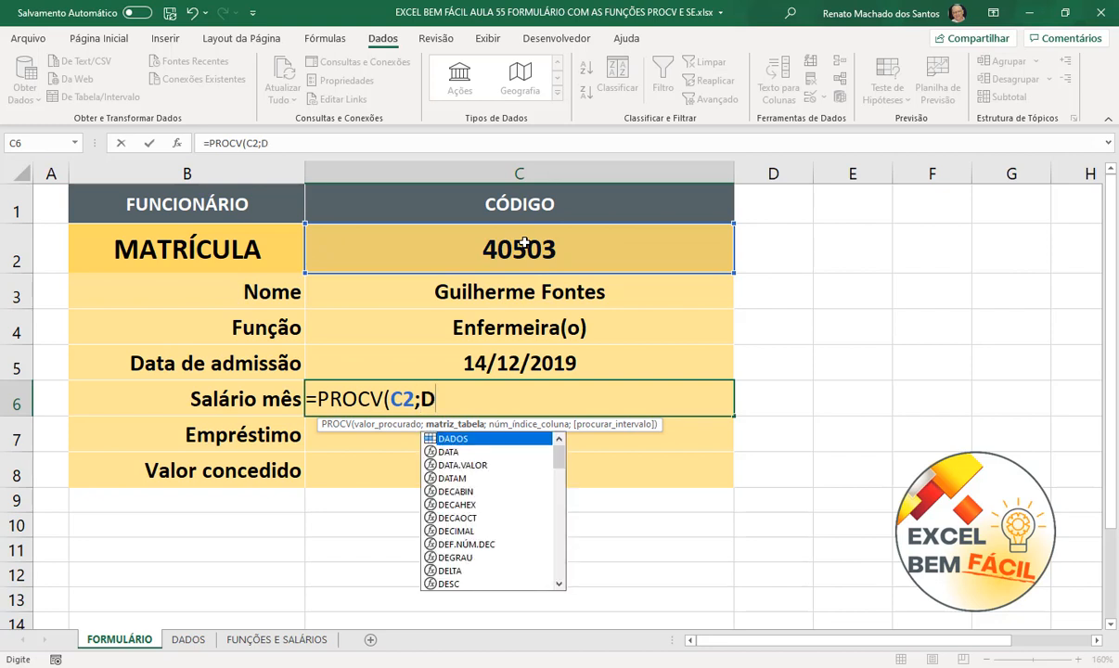
key(Tab)
text(;)
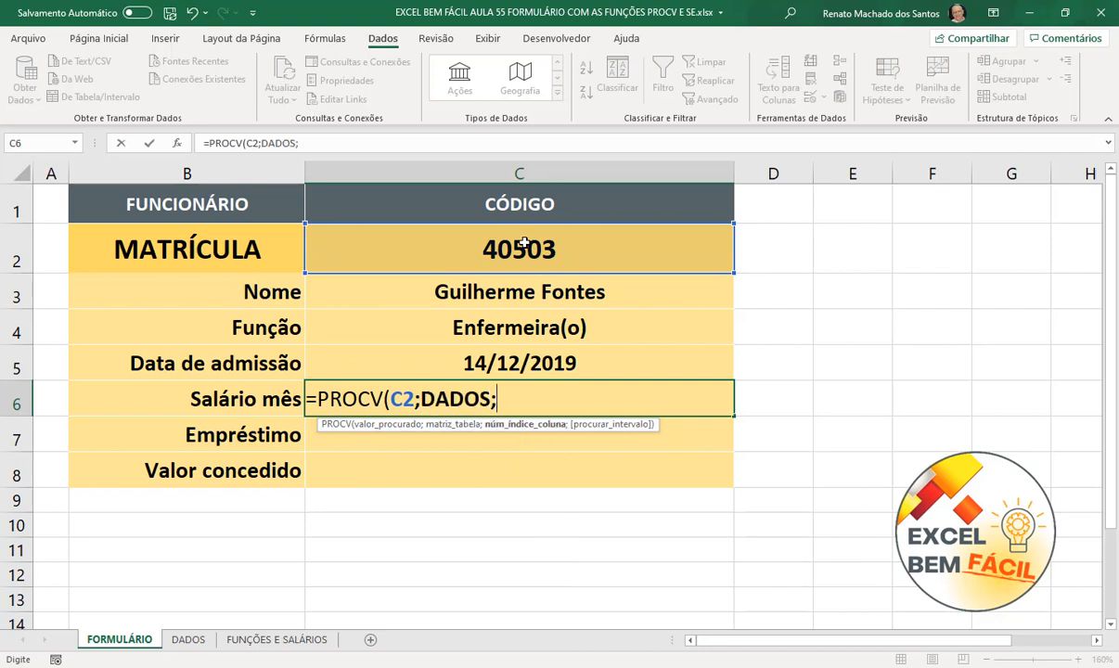
text(5;0)
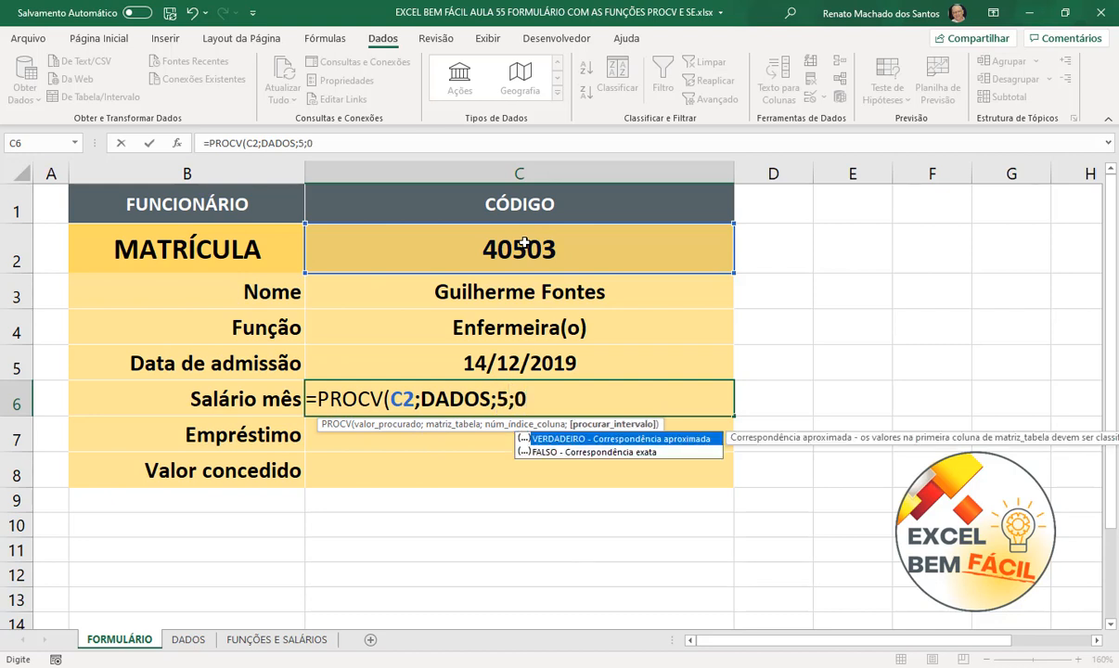
text())
key(Return)
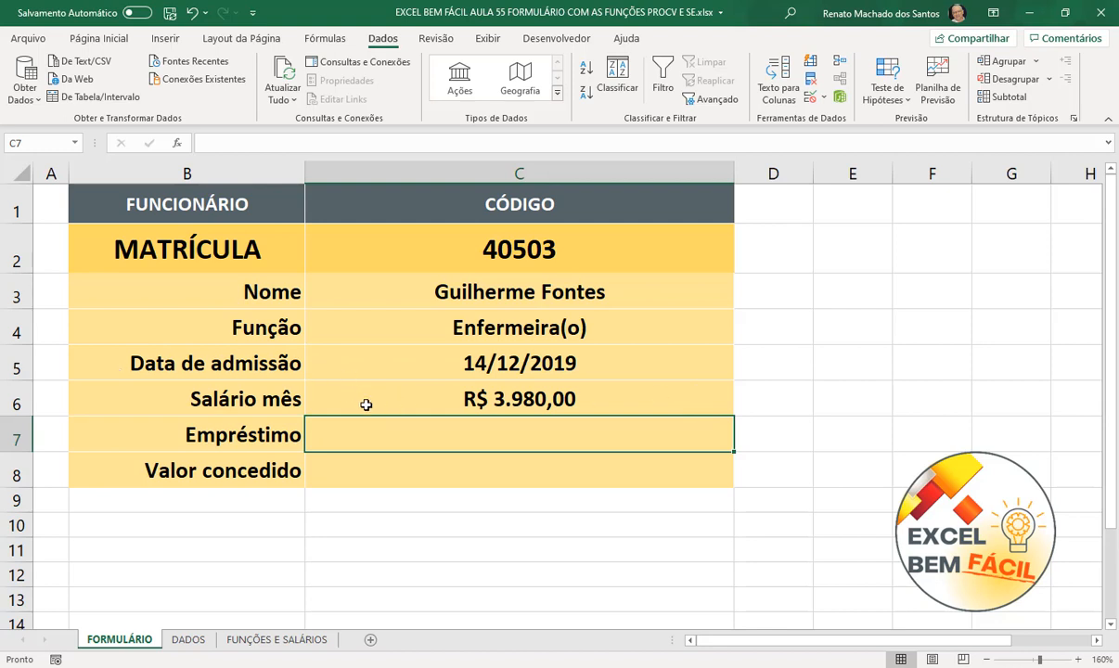
scroll(630, 422, down, 1)
scroll(650, 415, up, 1)
- In C7, type =SE(C4="Estagiário";"Não"; and begin a nested SE
text(=SE()
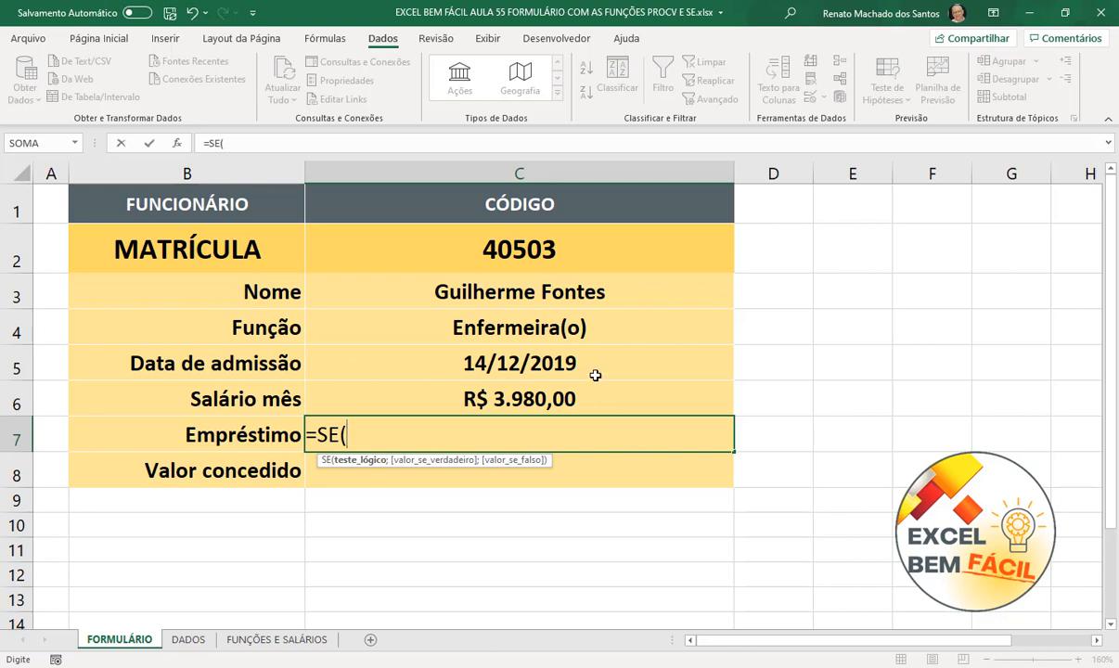
click(582, 330)
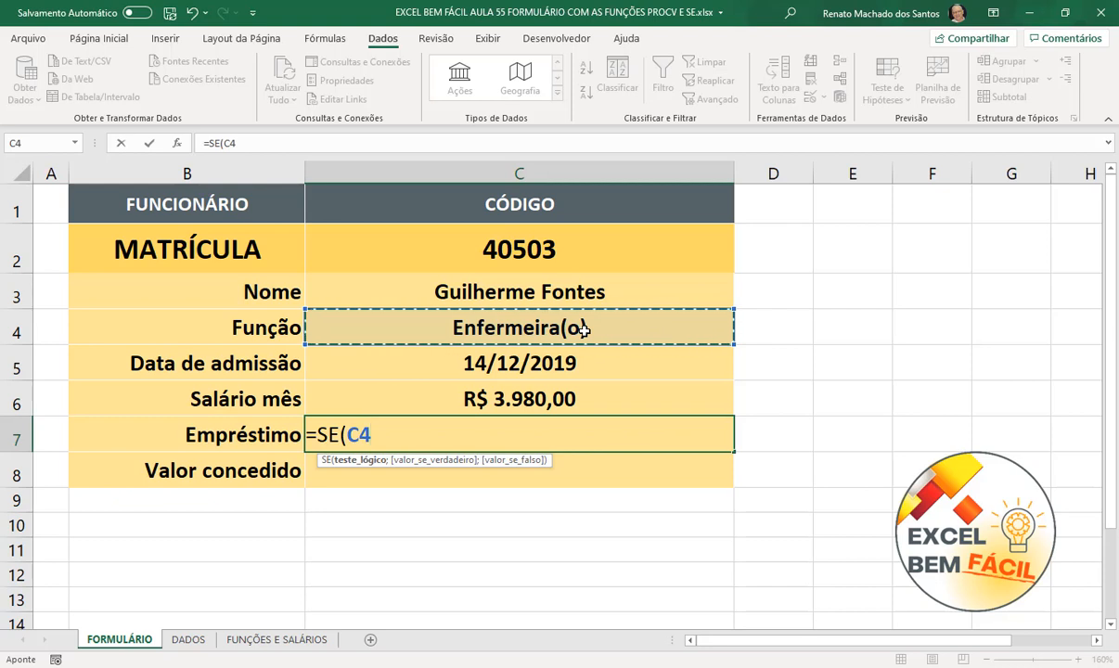
text(=)
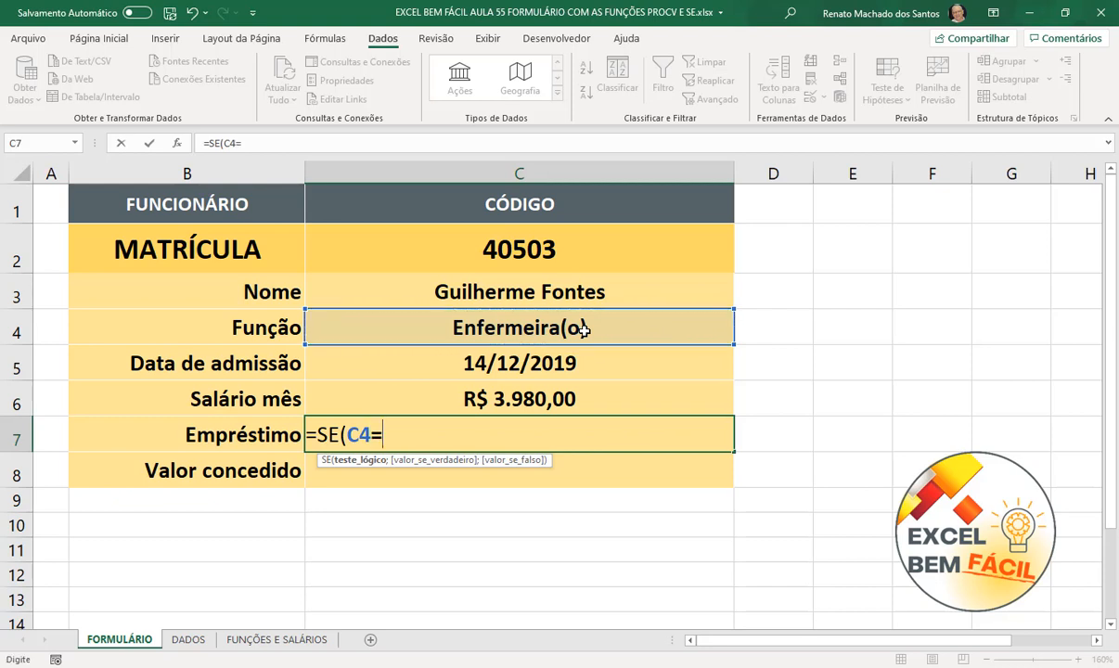
text("eSTAGI)
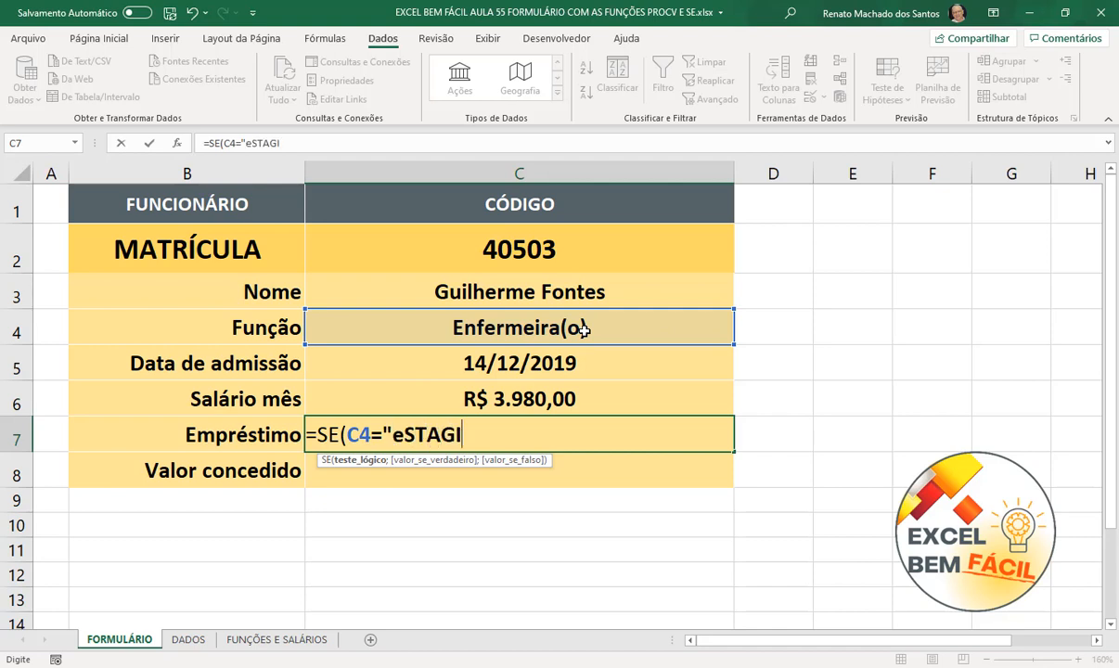
text(RÁRIO)
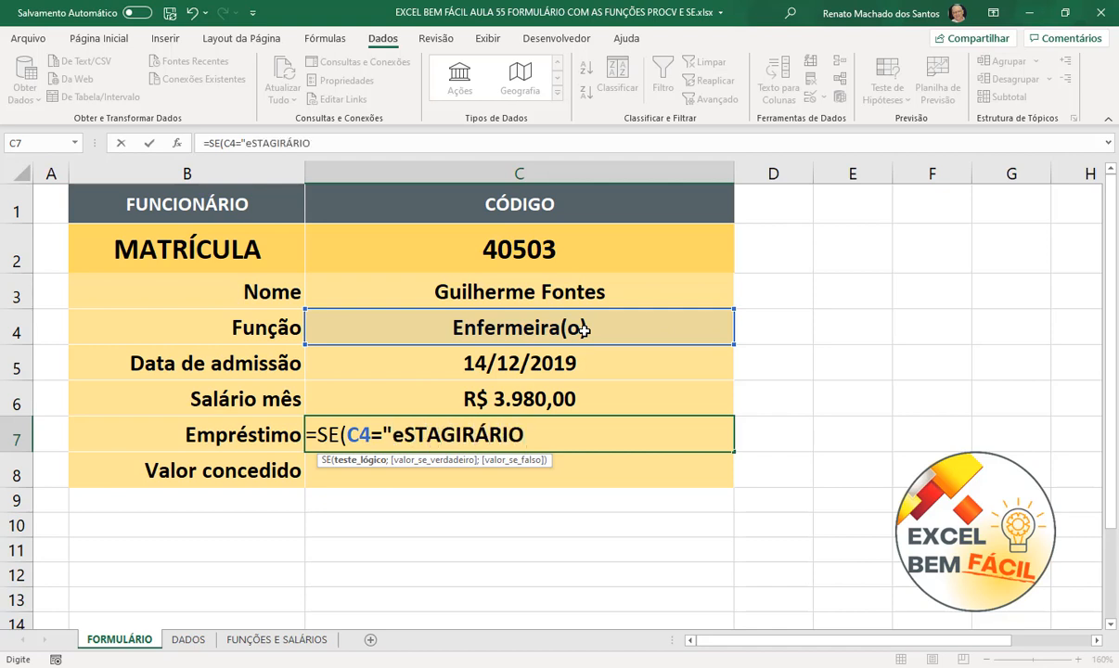
key(BackSpace)
key(BackSpace)
key(BackSpace)
key(BackSpace)
key(BackSpace)
key(BackSpace)
key(BackSpace)
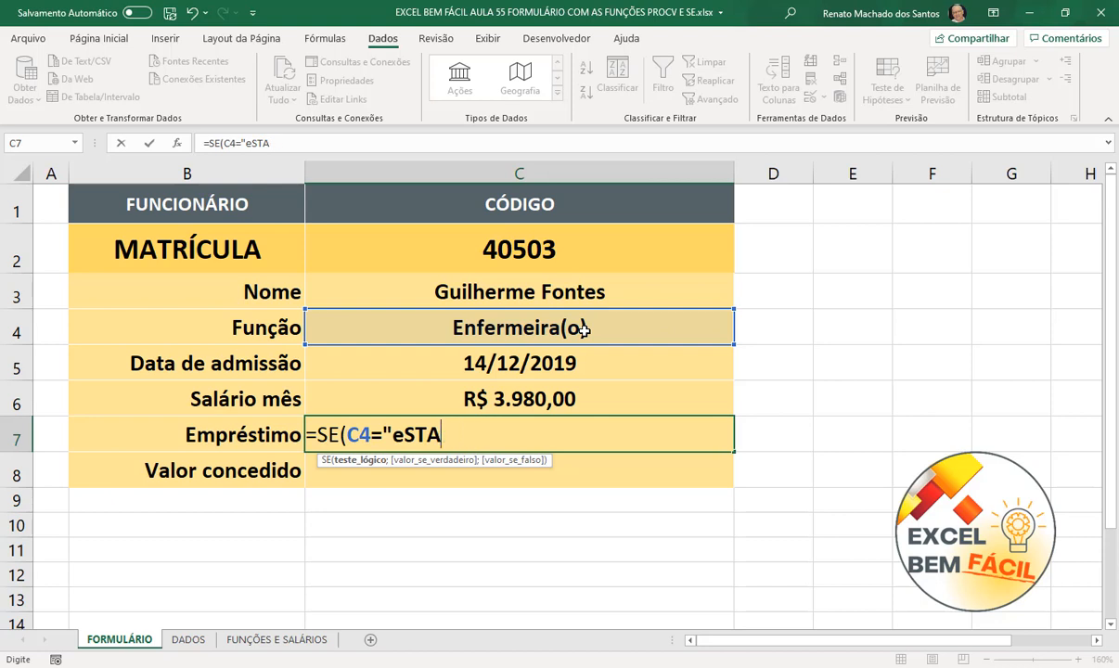
key(BackSpace)
key(BackSpace)
key(BackSpace)
key(BackSpace)
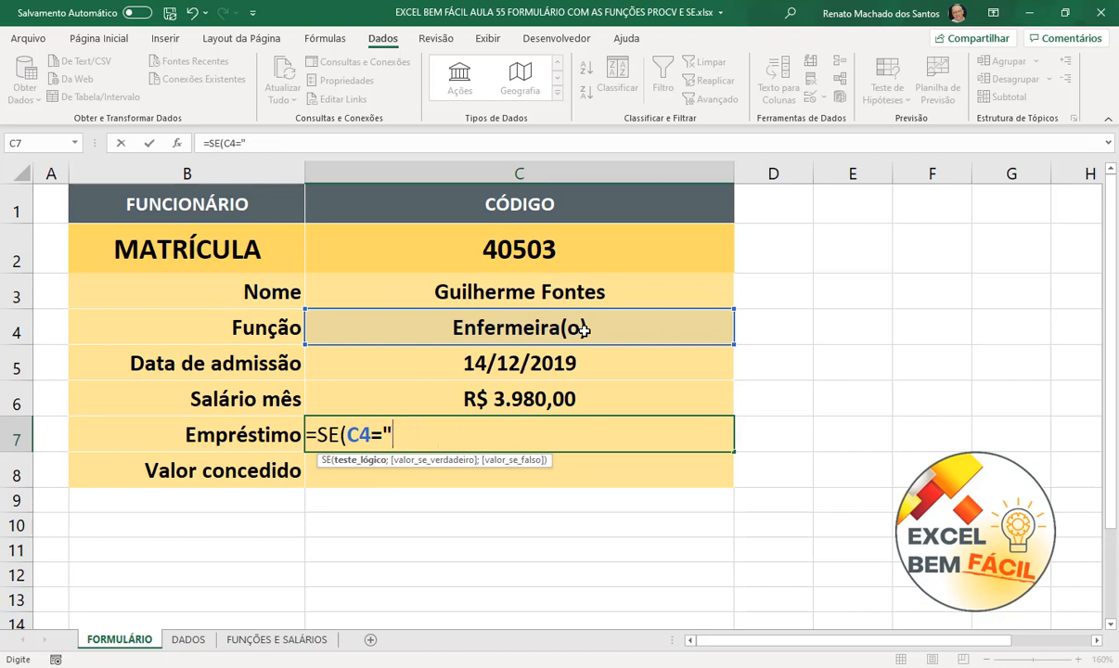
text(Estagi)
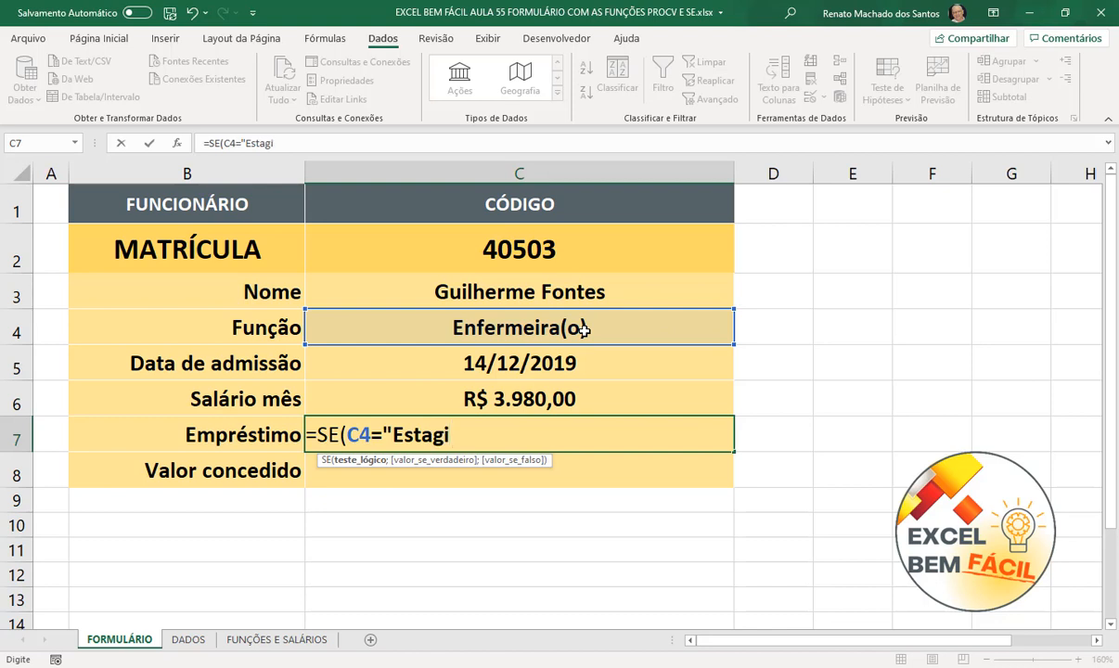
text(ário";)
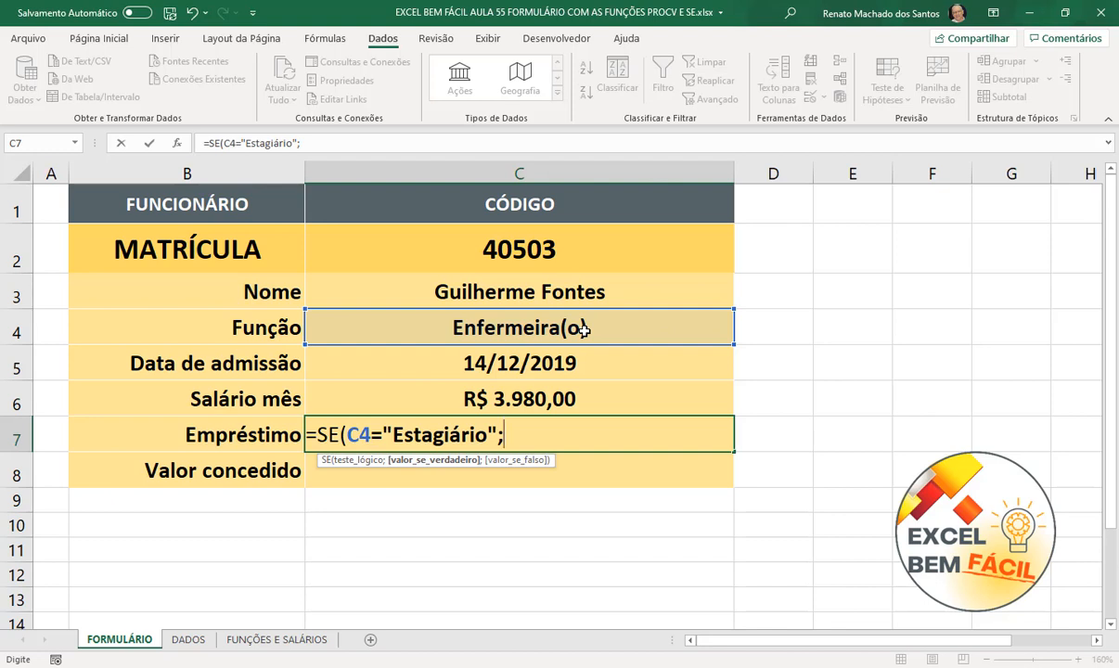
text("Não)
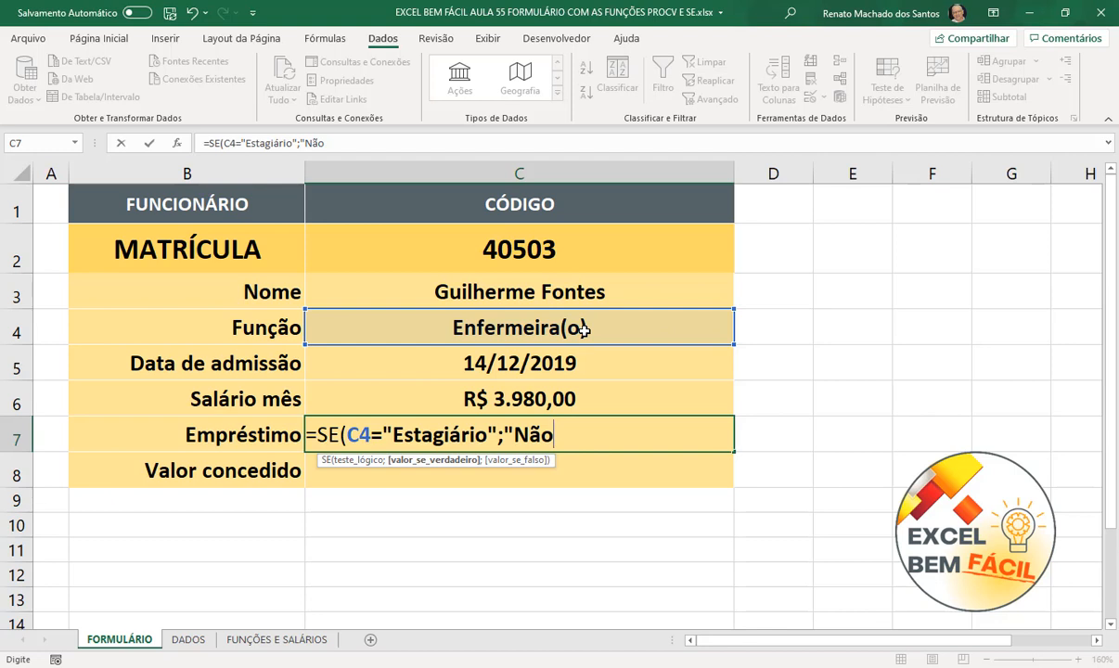
text(";)
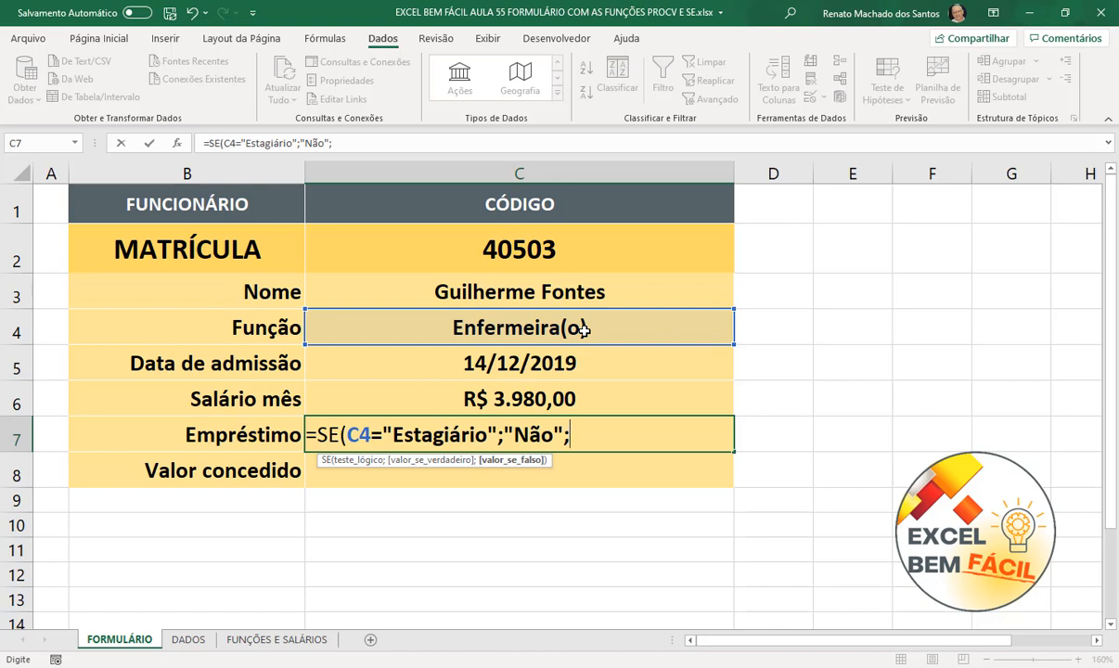
text(se)
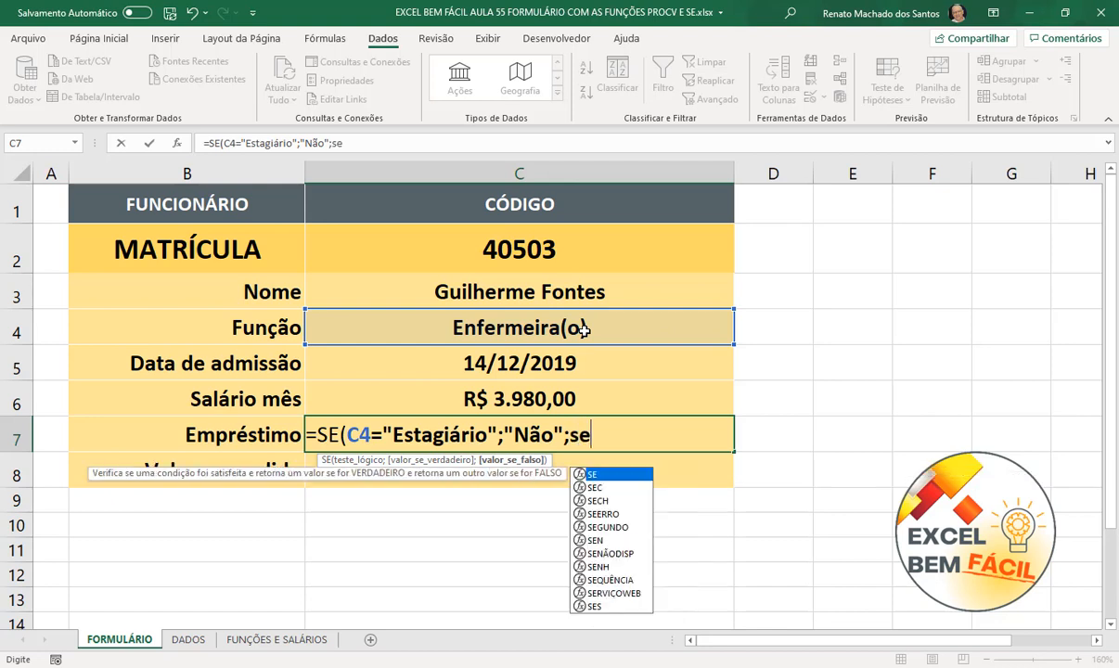
- Complete C7 as =SE(C4="Estagiário";"Não";SE((HOJE()-C5)<365;"Não";"Sim")), showing Sim
key(Tab)
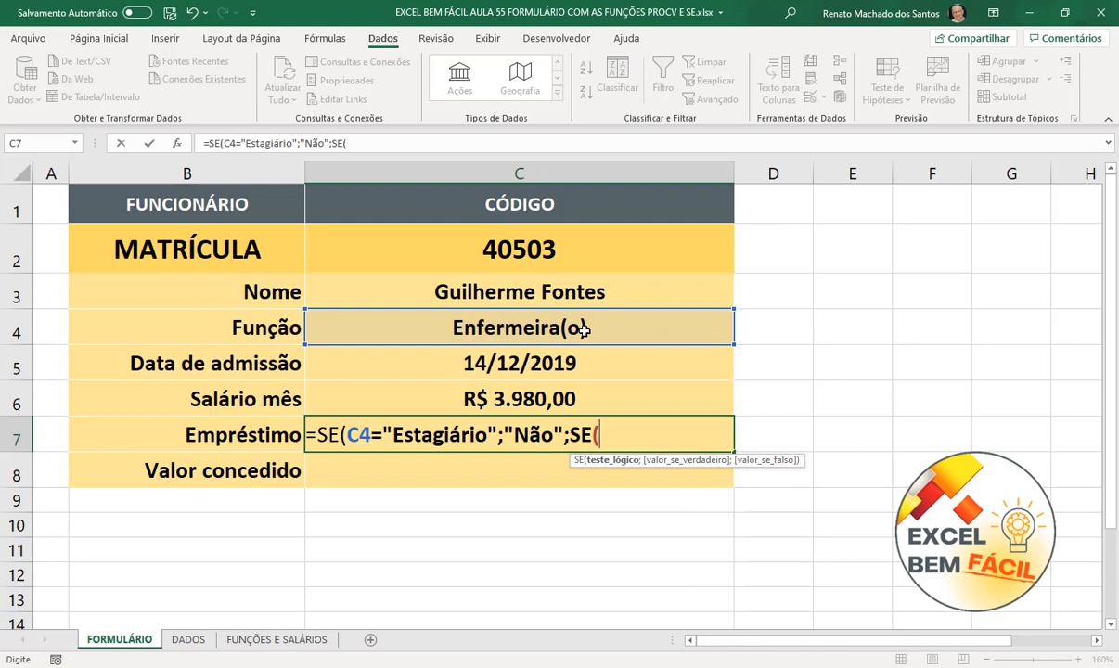
text(hoje)
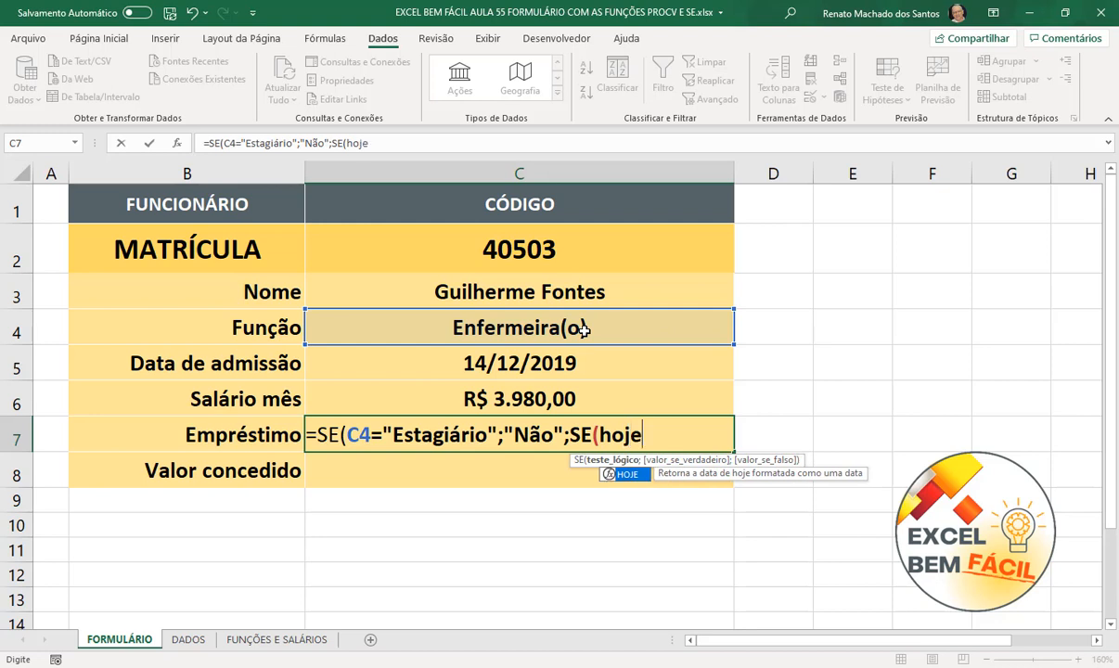
key(Tab)
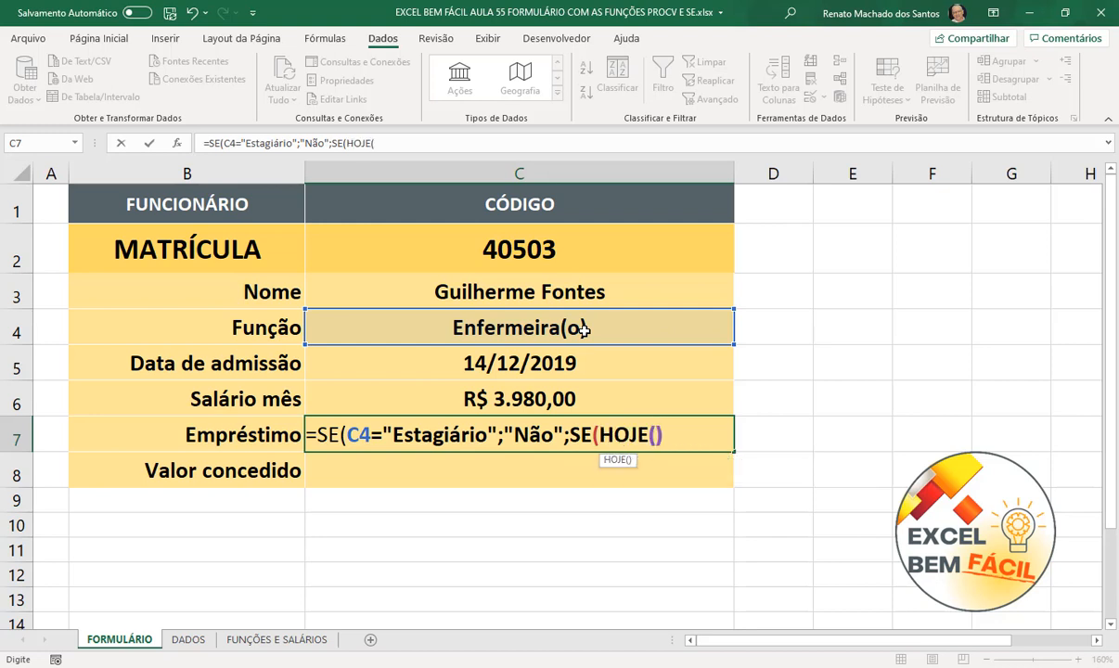
text())
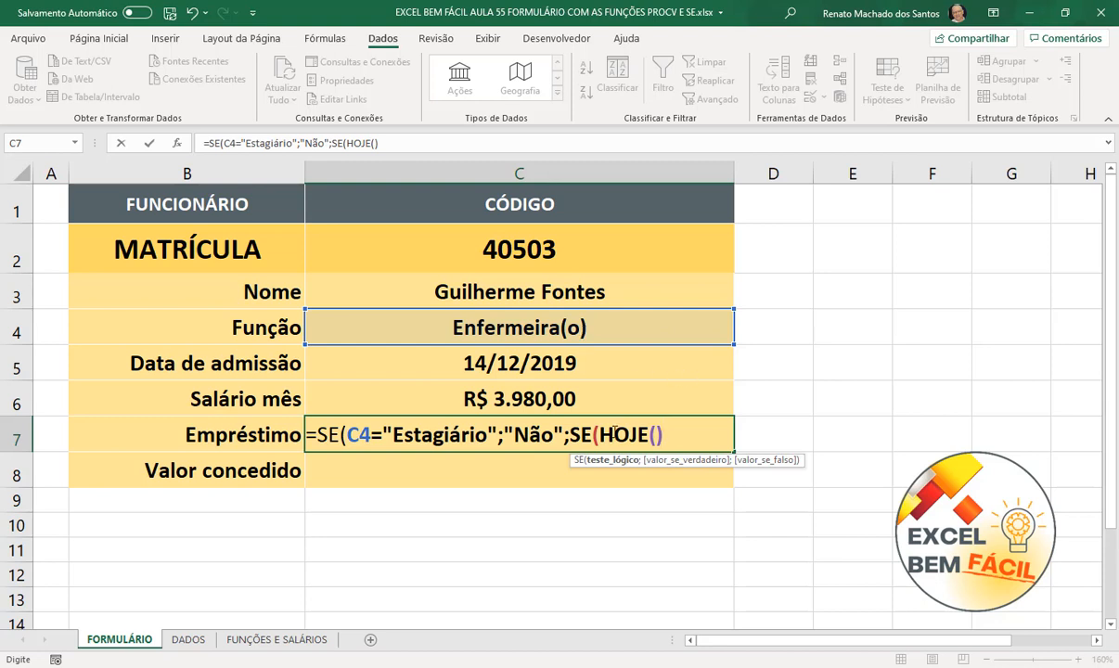
click(596, 435)
text(()
click(679, 435)
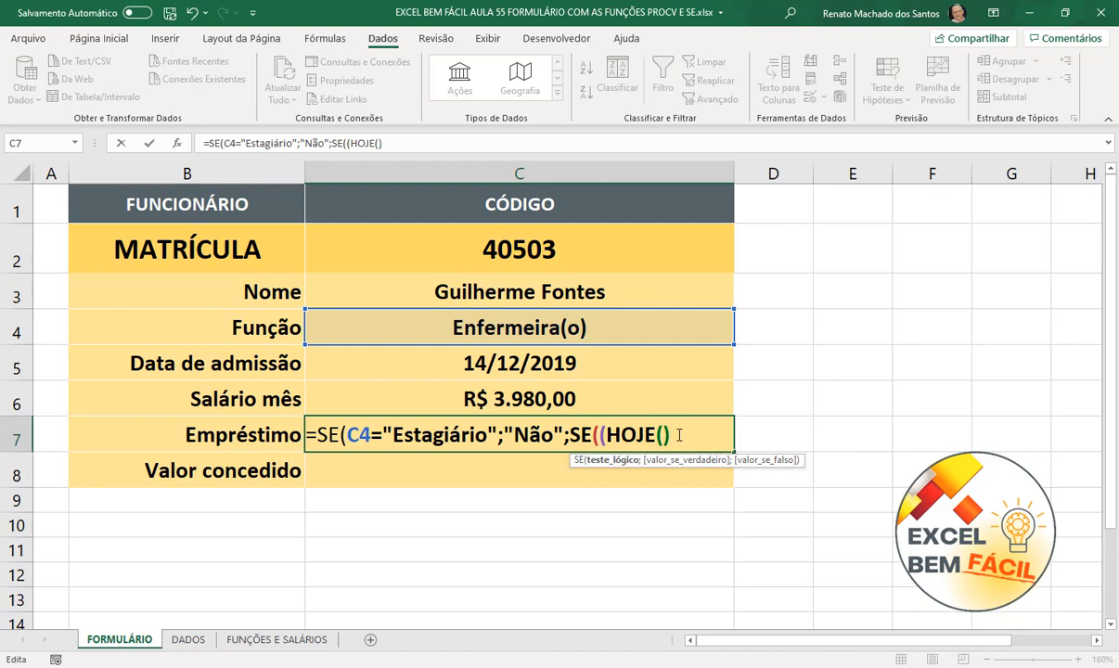
text(-)
click(634, 363)
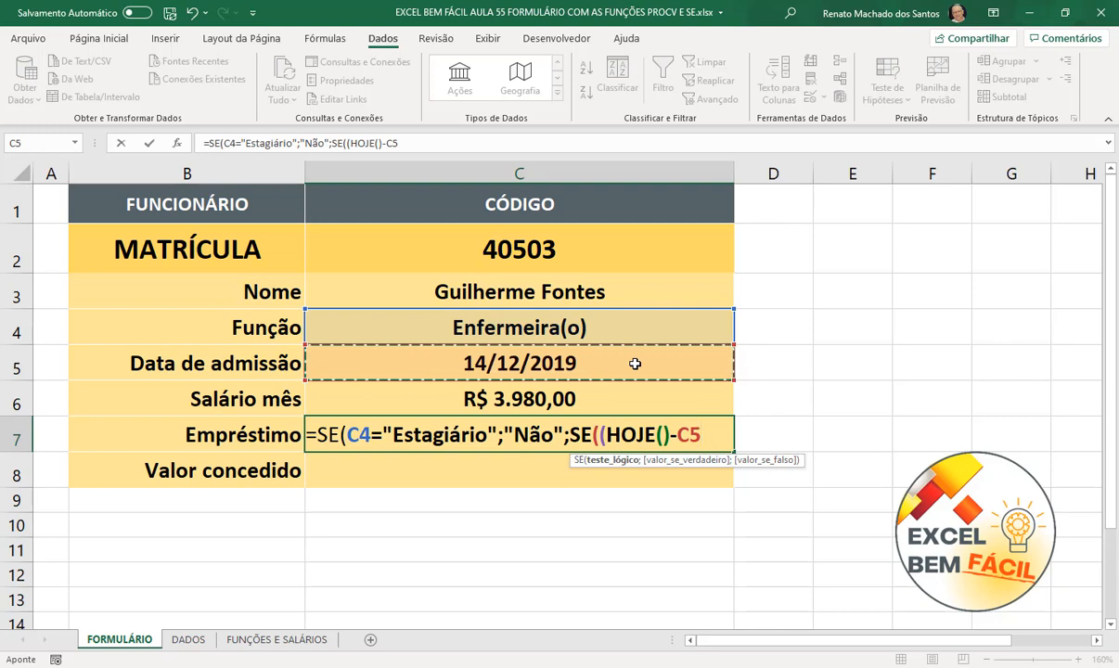
text())
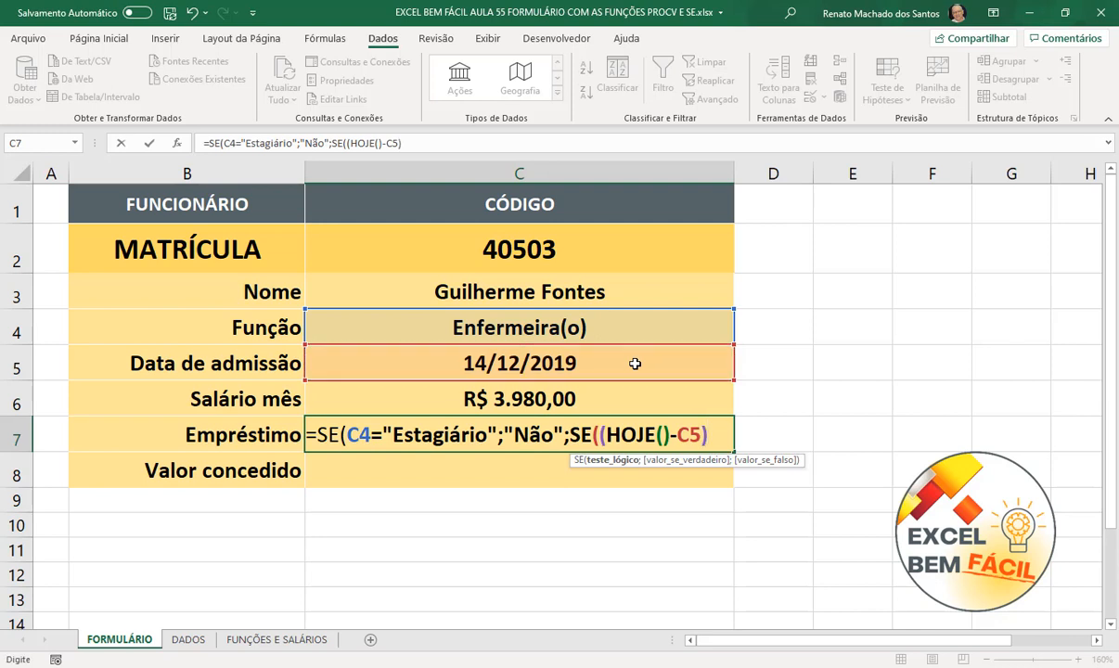
text(<365)
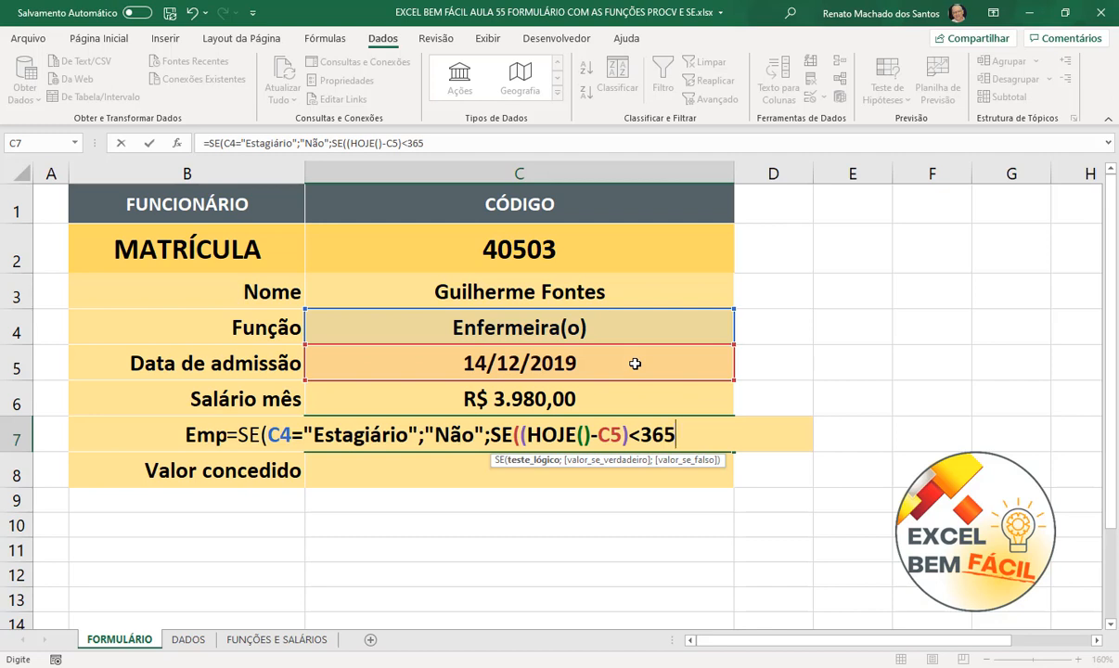
text(;)
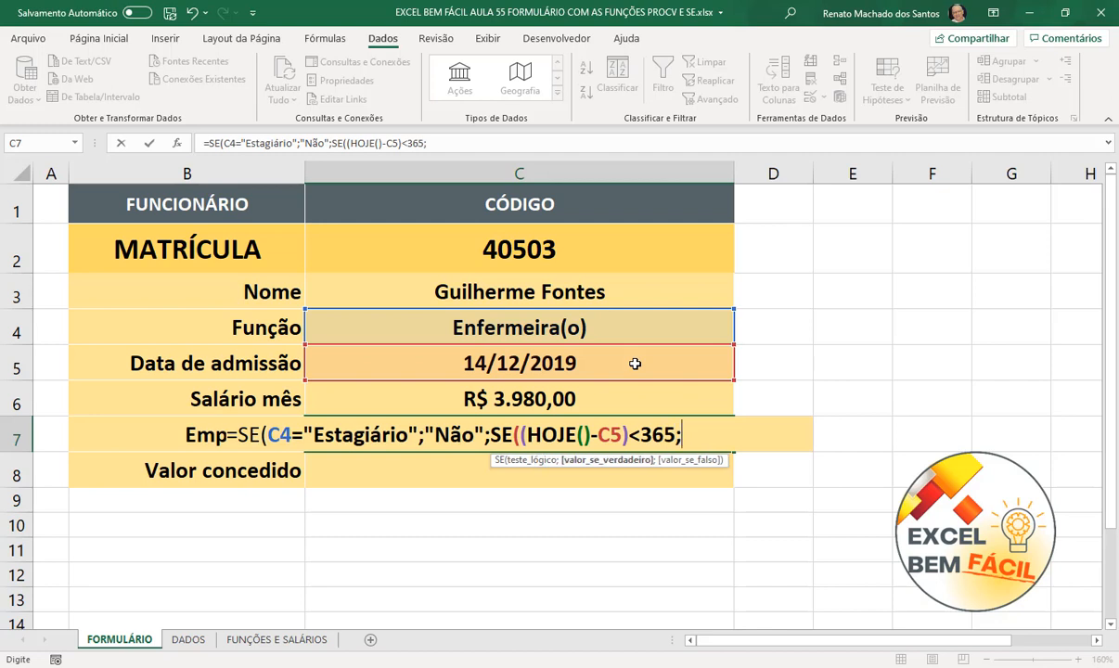
text("Não)
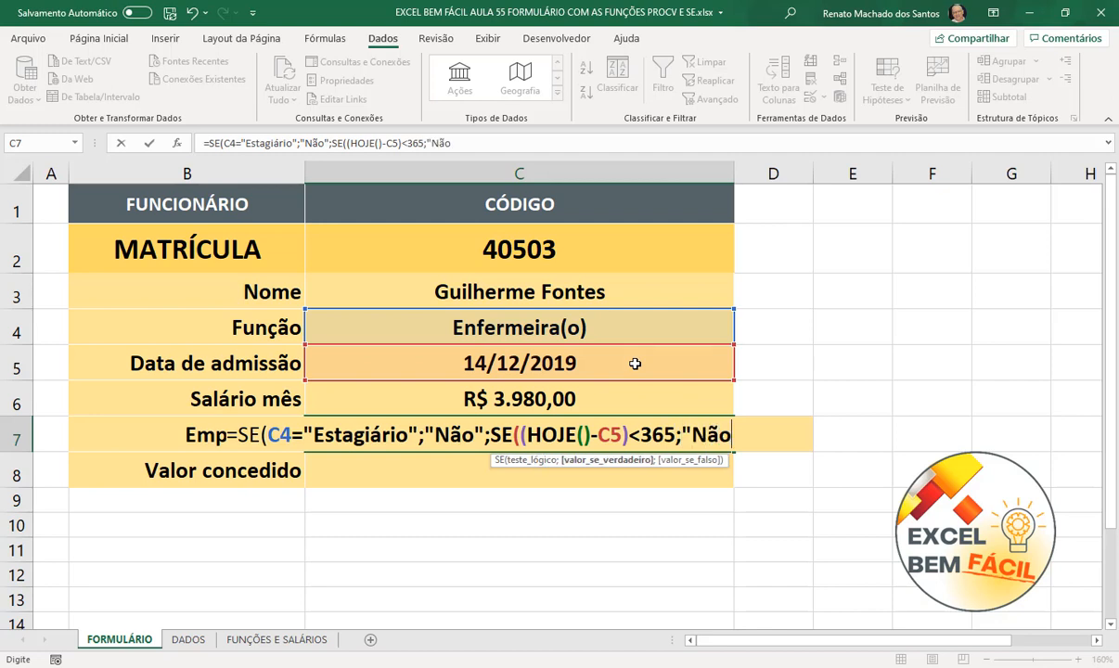
text(";)
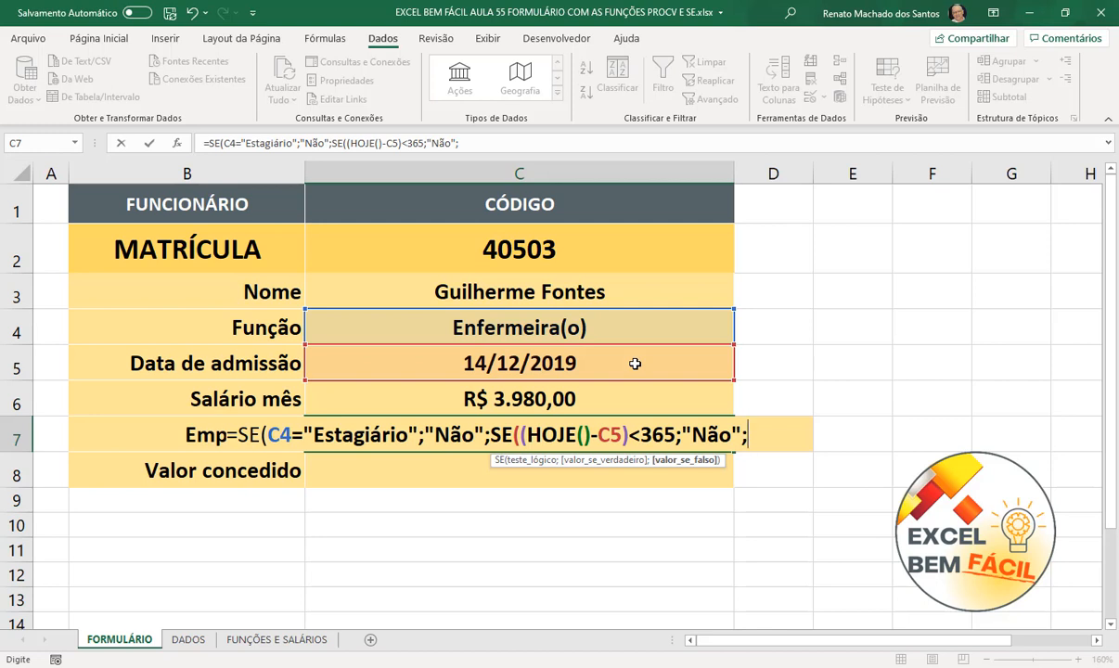
text("Sim)
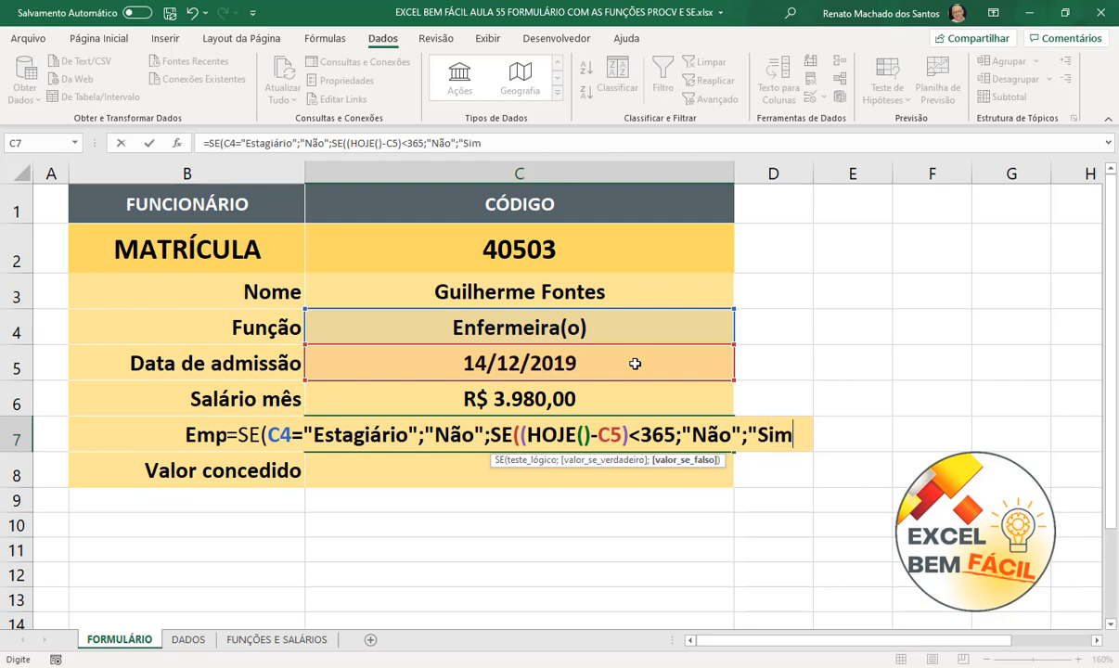
text("))
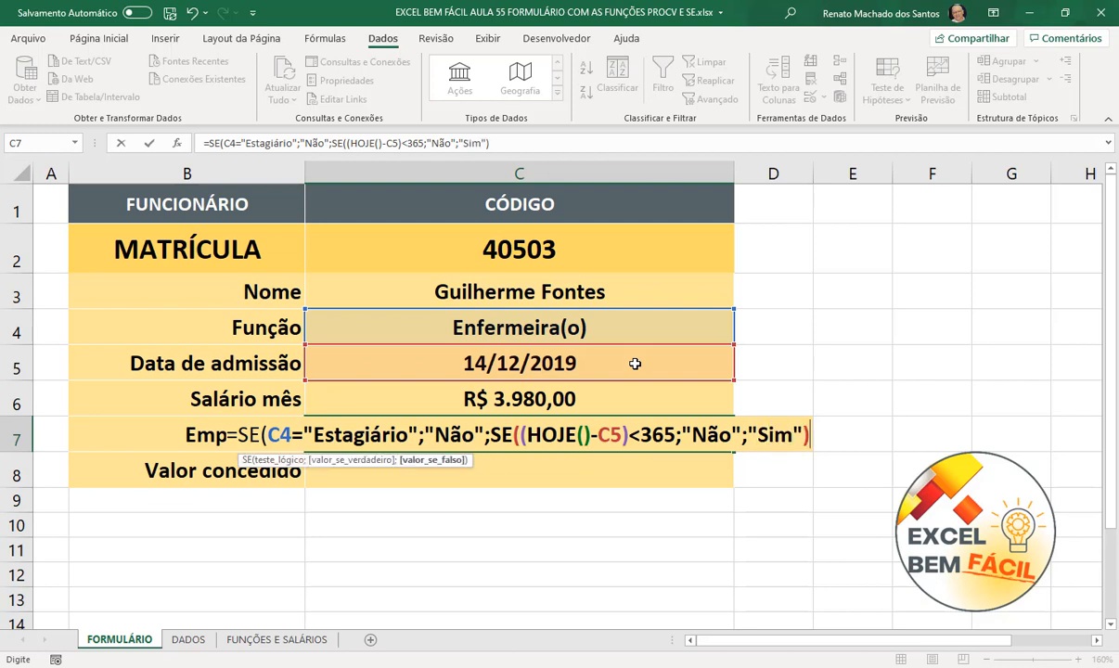
text())
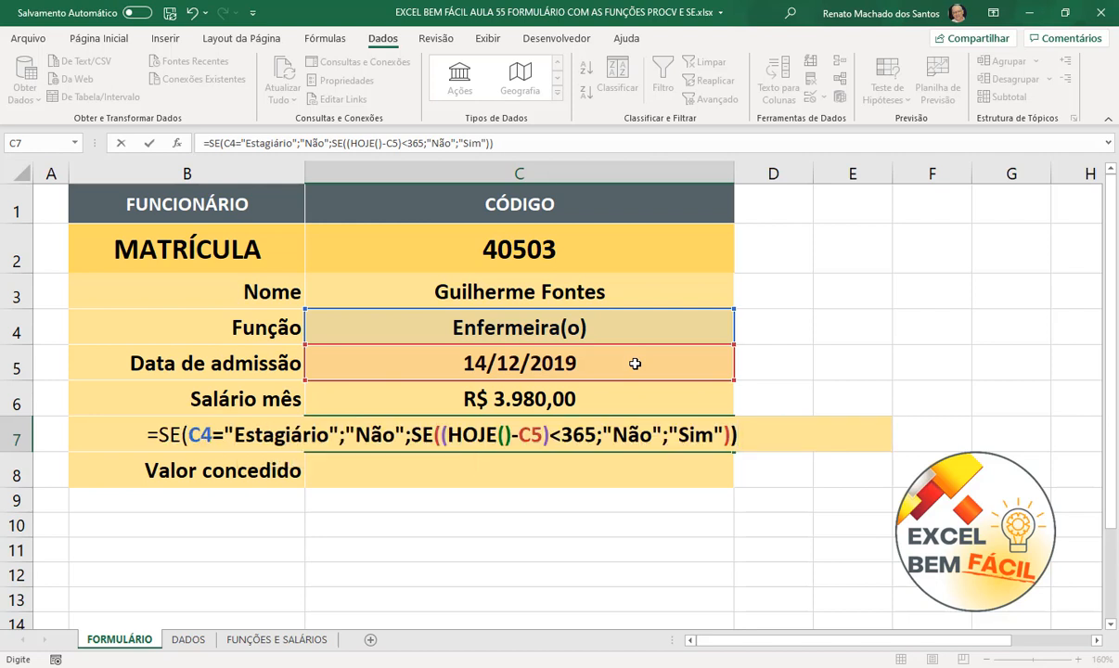
key(Return)
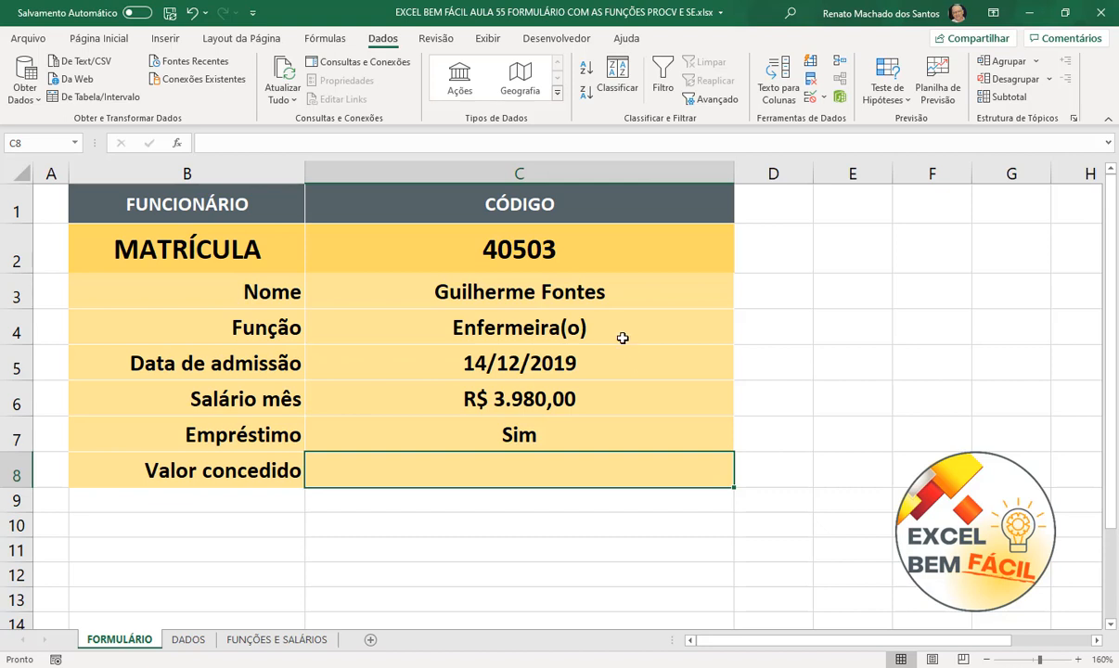
- Open C2's matrícula list, then check the employee data on the DADOS sheet
click(609, 251)
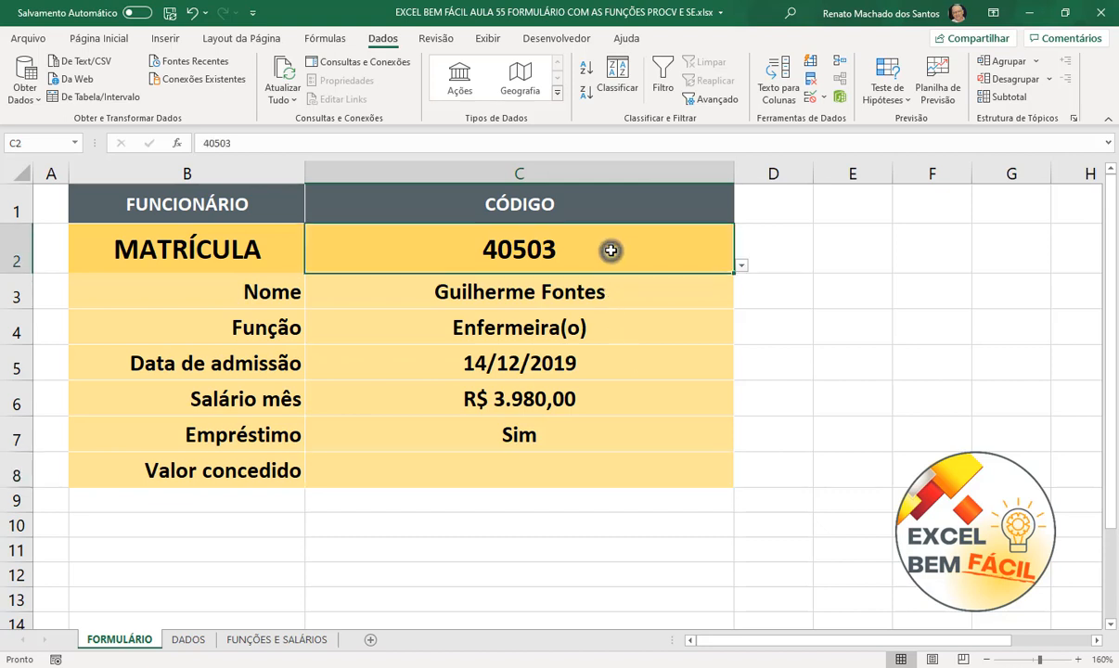
click(741, 265)
drag(739, 325, 739, 314)
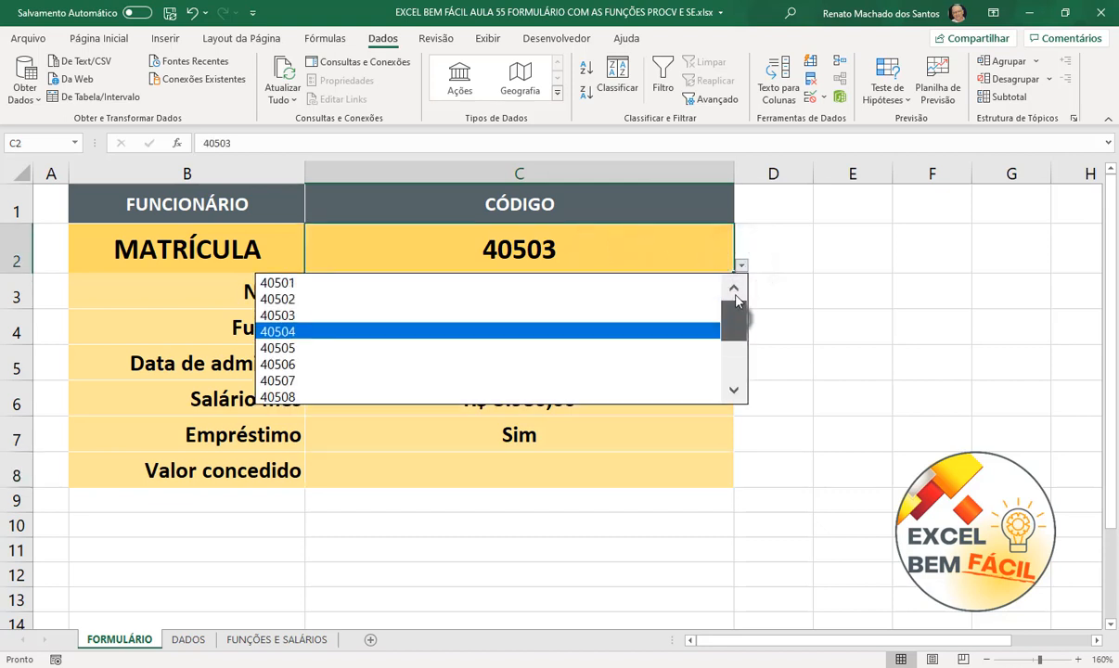
click(211, 640)
click(188, 640)
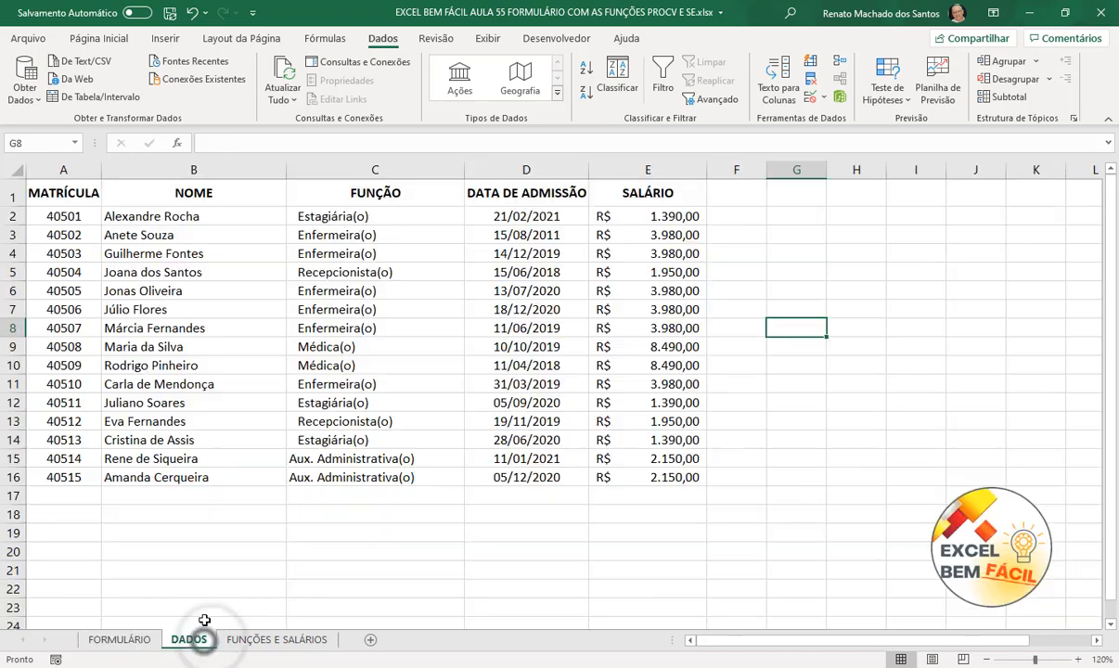
click(139, 640)
- Choose matrícula 40501 in C2 and compare it against the DADOS records
drag(745, 276, 747, 270)
click(710, 258)
click(738, 267)
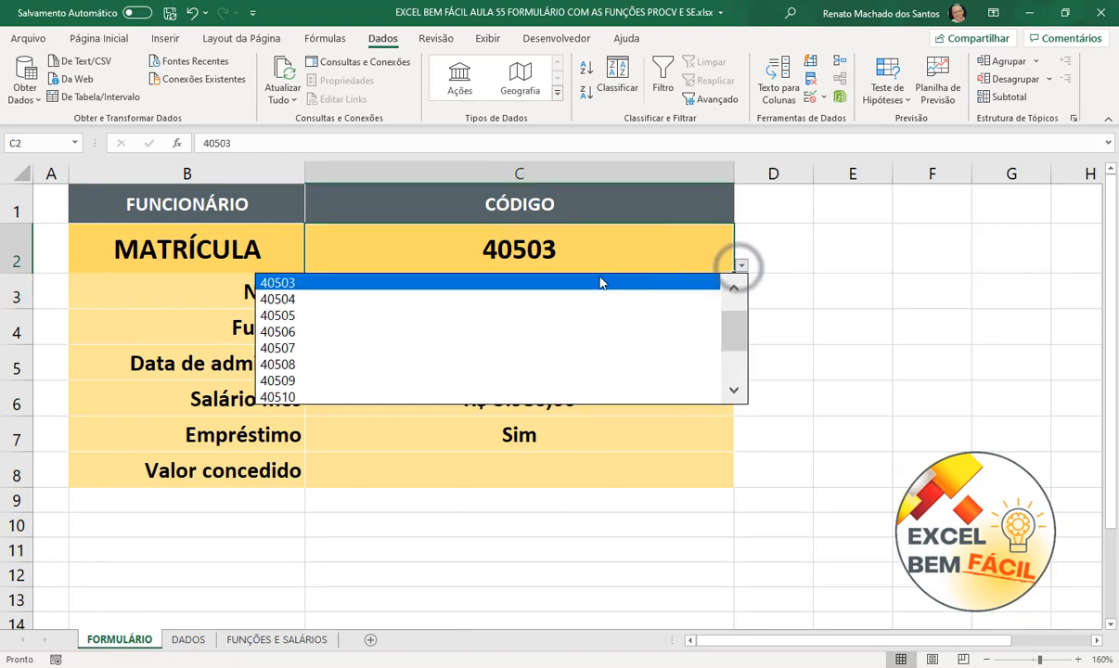
drag(735, 321, 733, 294)
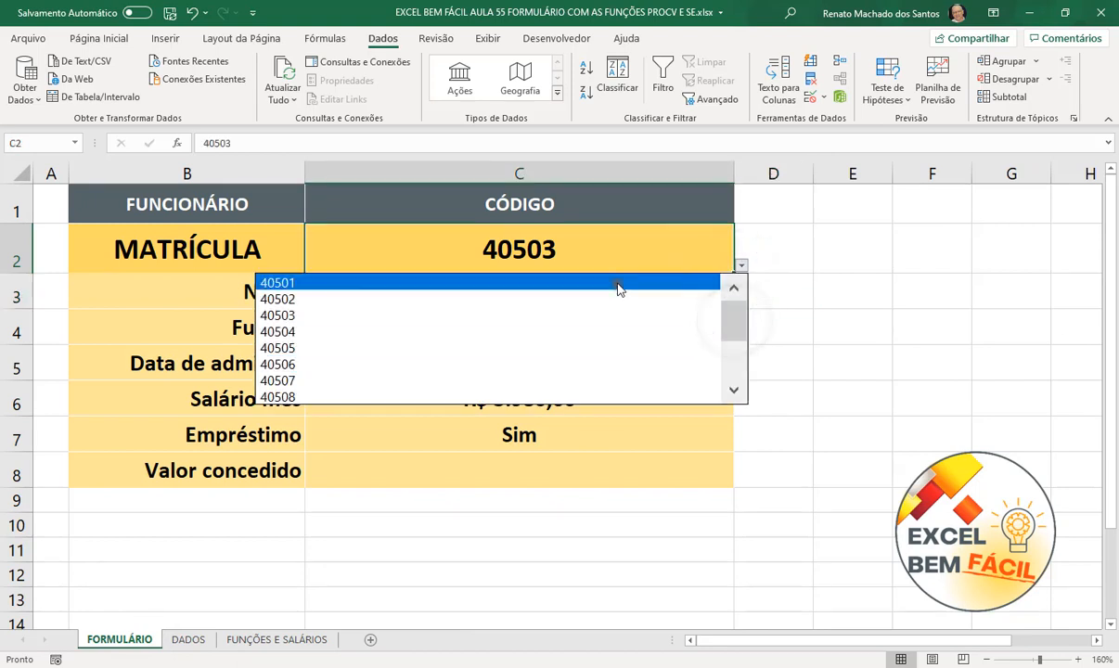
click(619, 285)
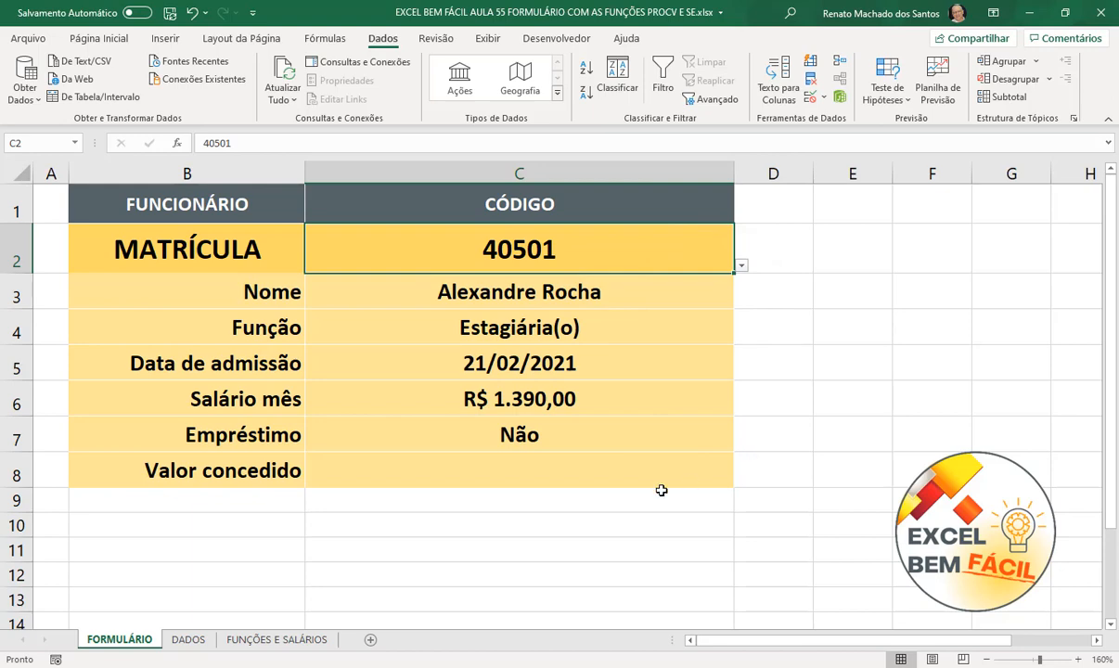
click(189, 639)
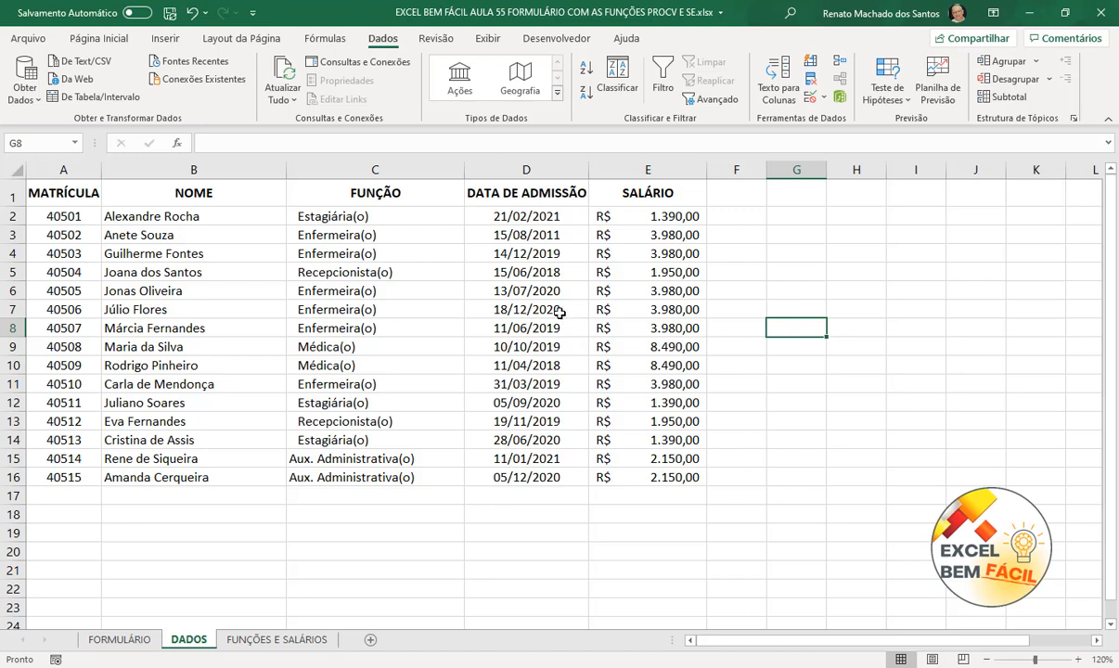
click(130, 639)
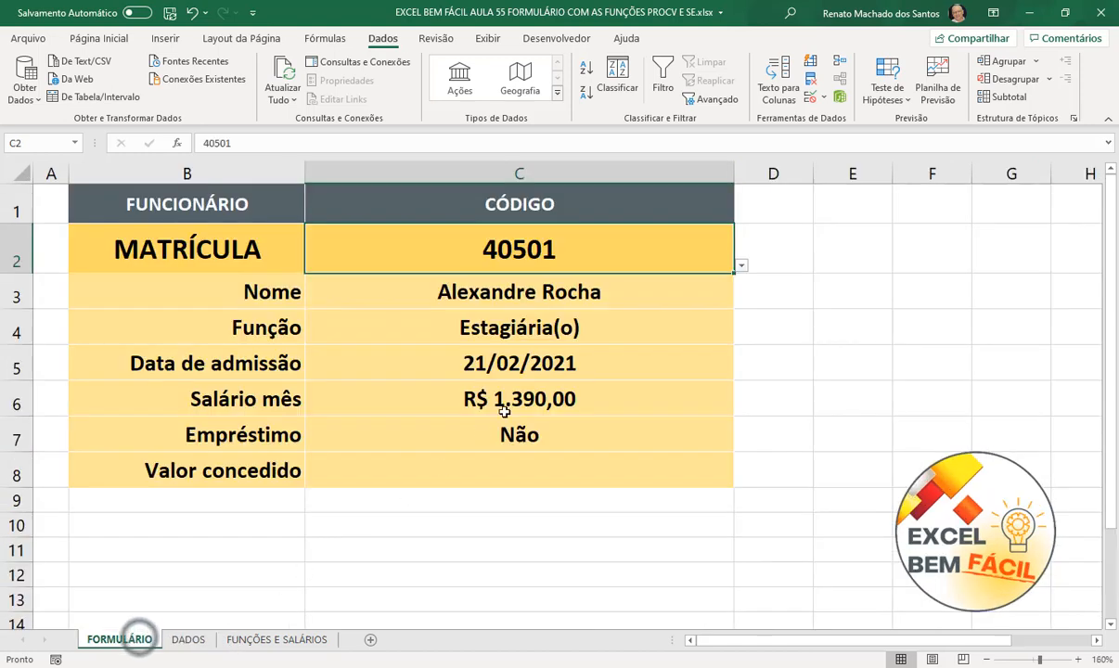
- Switch C2 to matrícula 40506, an Enfermeira(o) admitted 18/12/2020 earning R$ 3.980,00
click(643, 259)
click(740, 265)
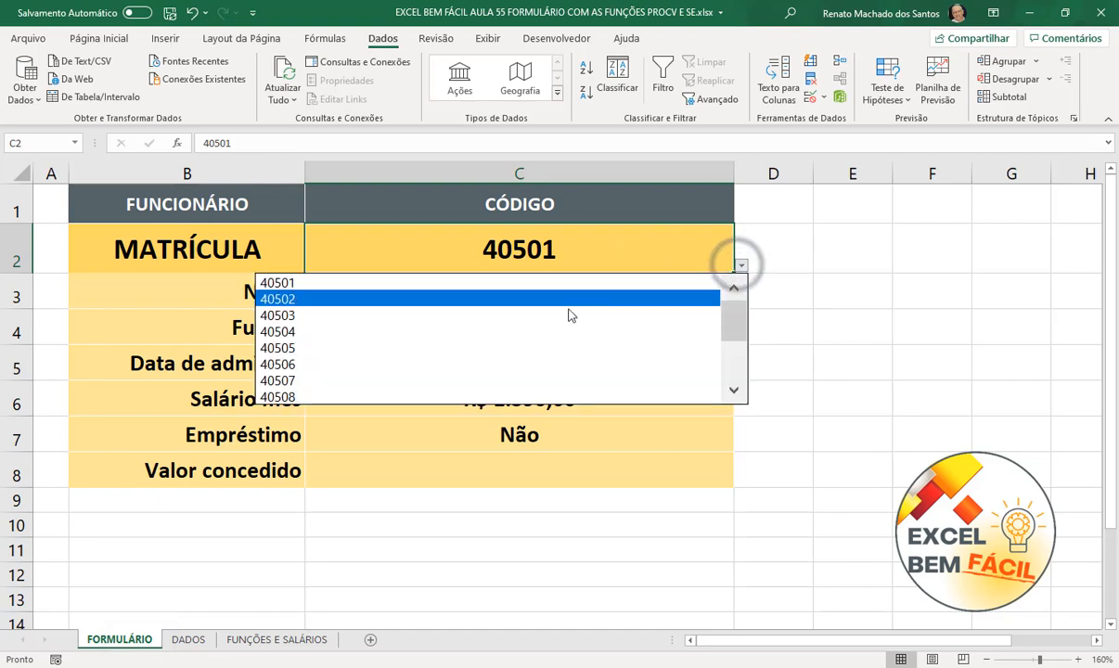
click(555, 364)
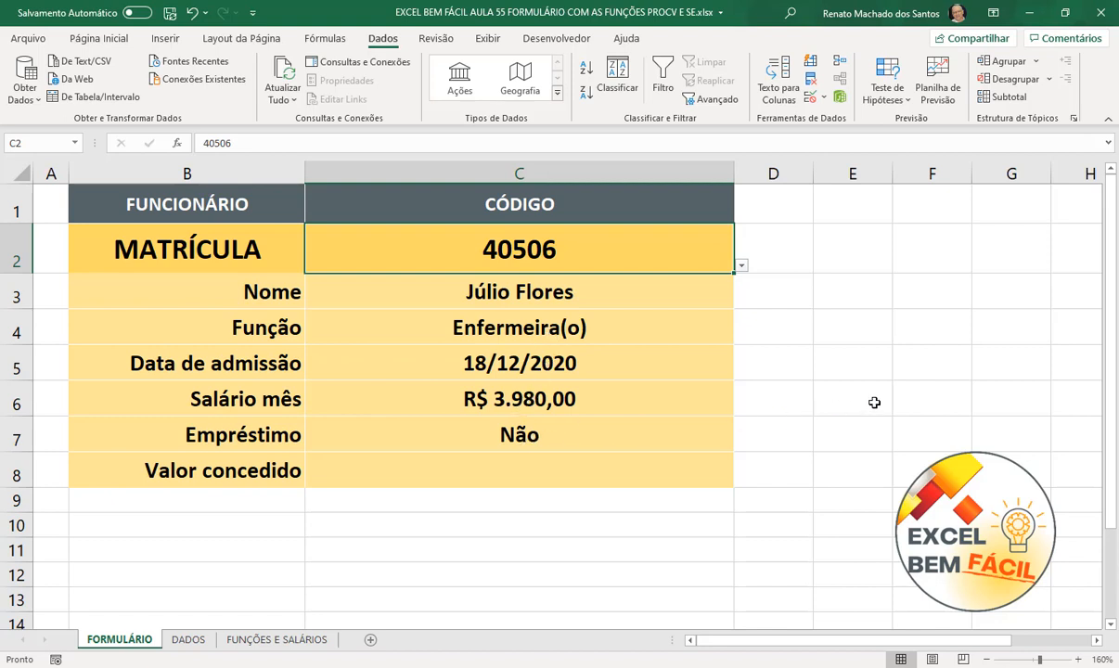
click(777, 367)
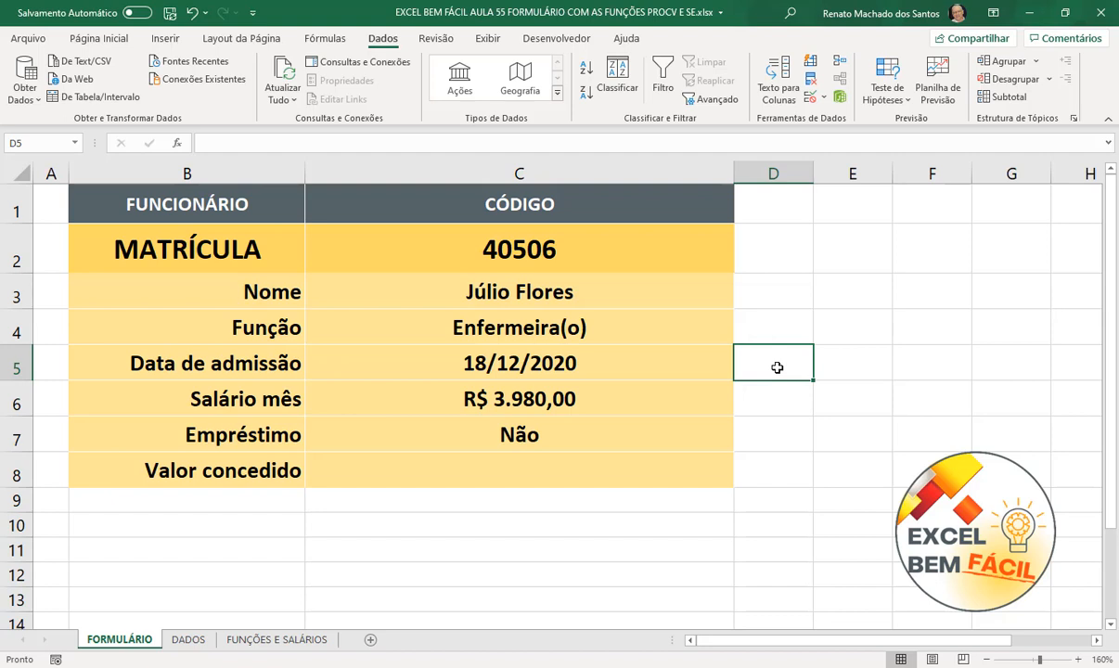
- Inspect the admission-date lookup formula in C5
click(545, 362)
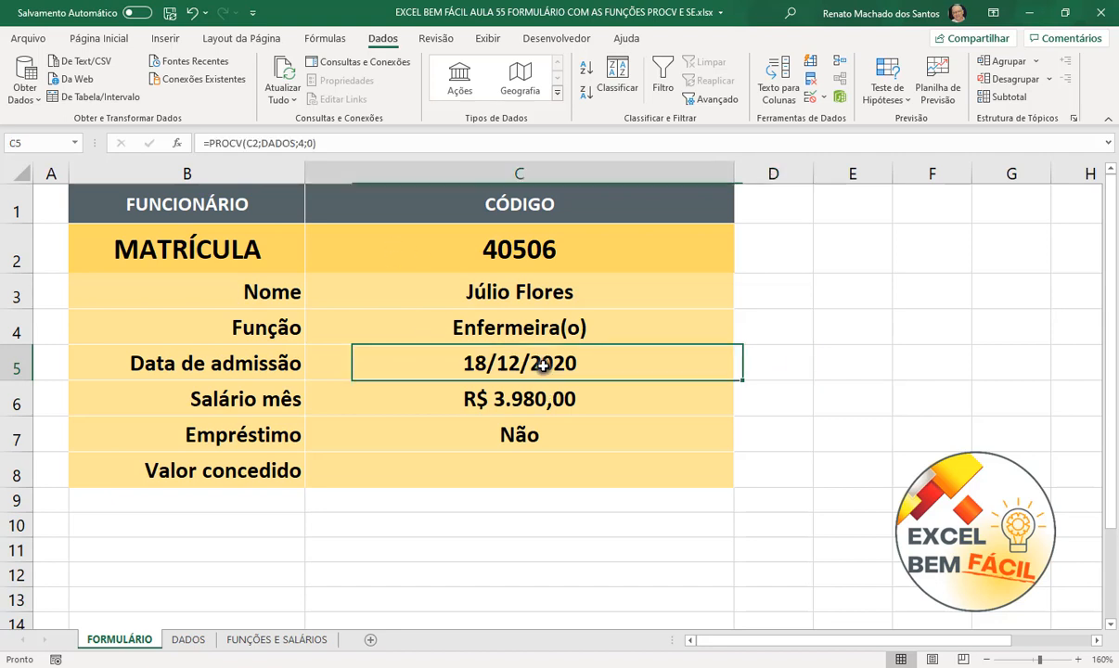
click(786, 356)
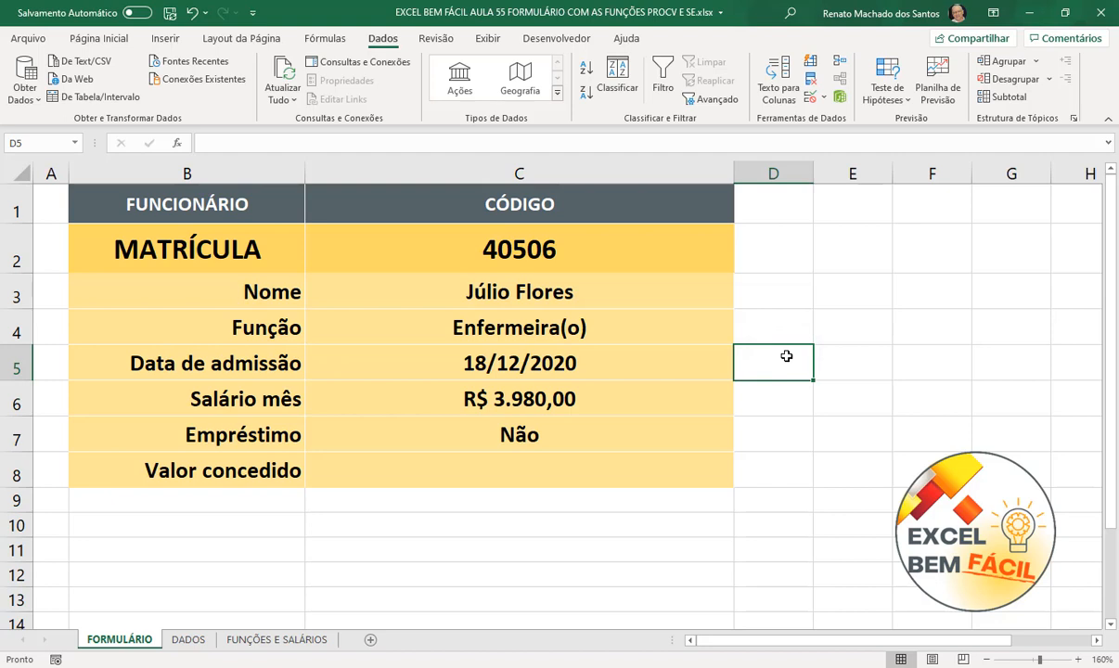
click(664, 355)
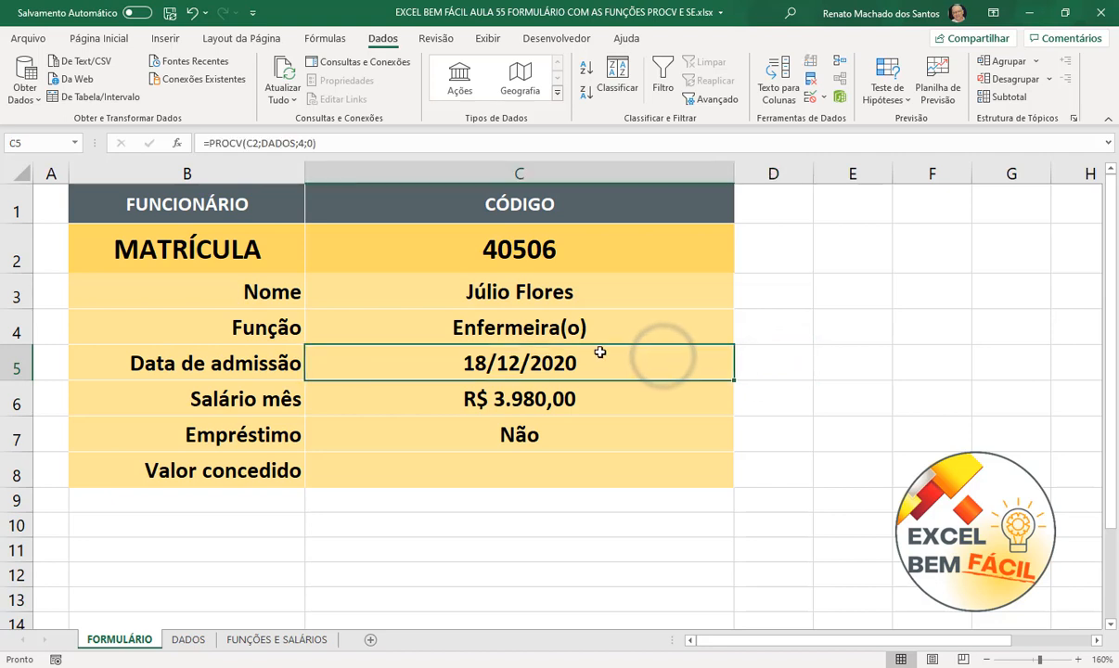
click(778, 369)
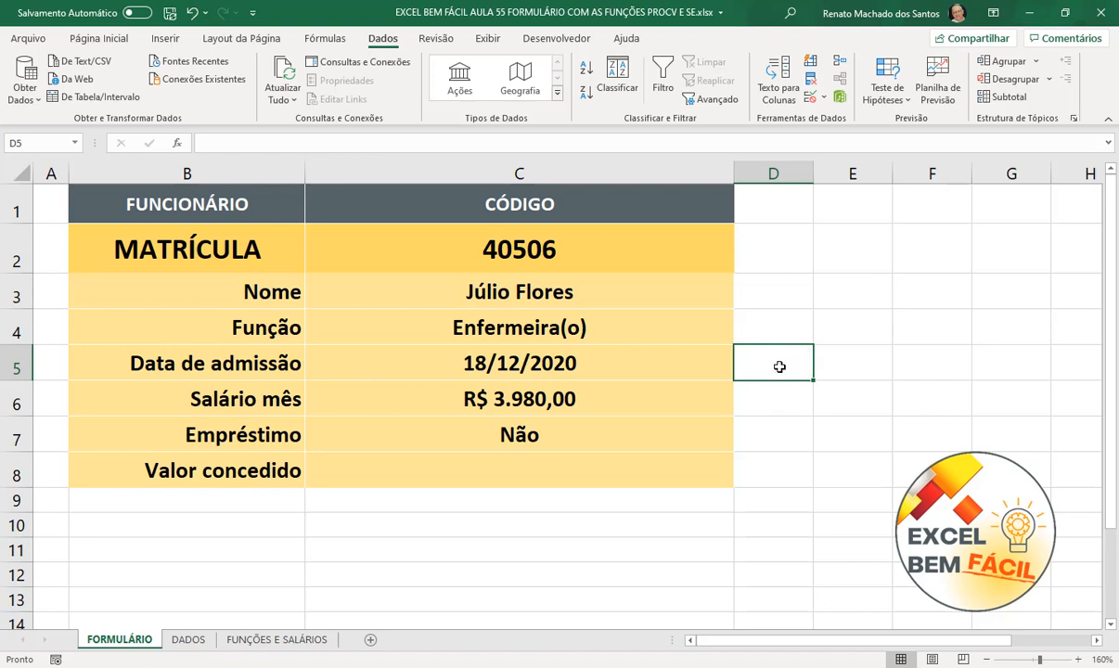
- Enter =PROCV(C2;DADOS;4;0) in D5, which returns the serial number 44183
text(=procv)
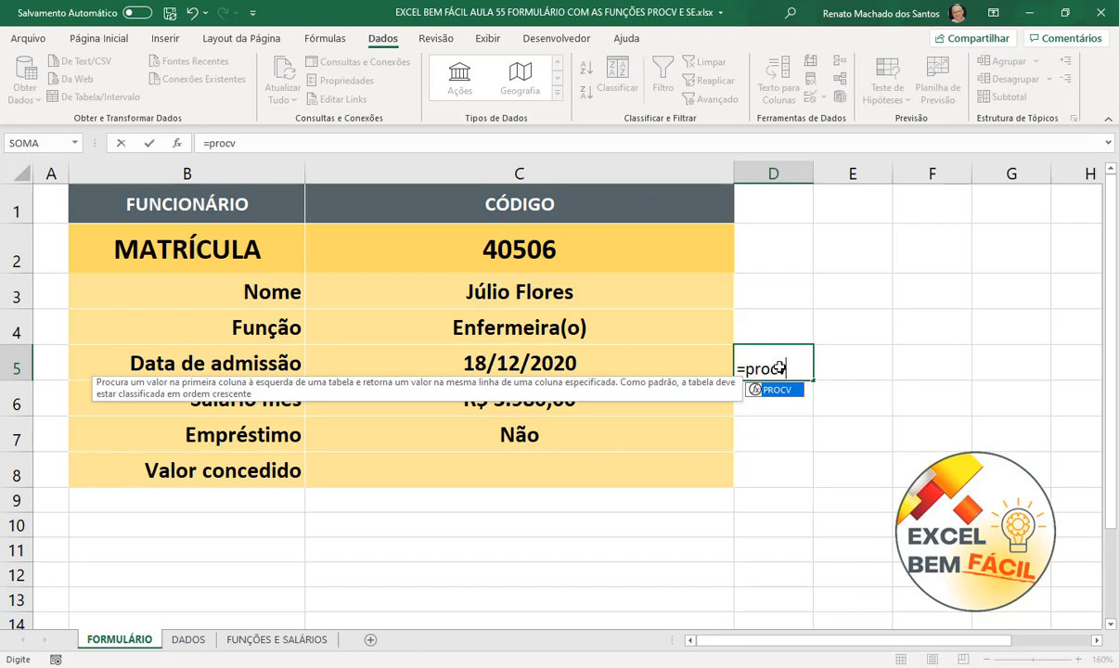
text(()
click(581, 247)
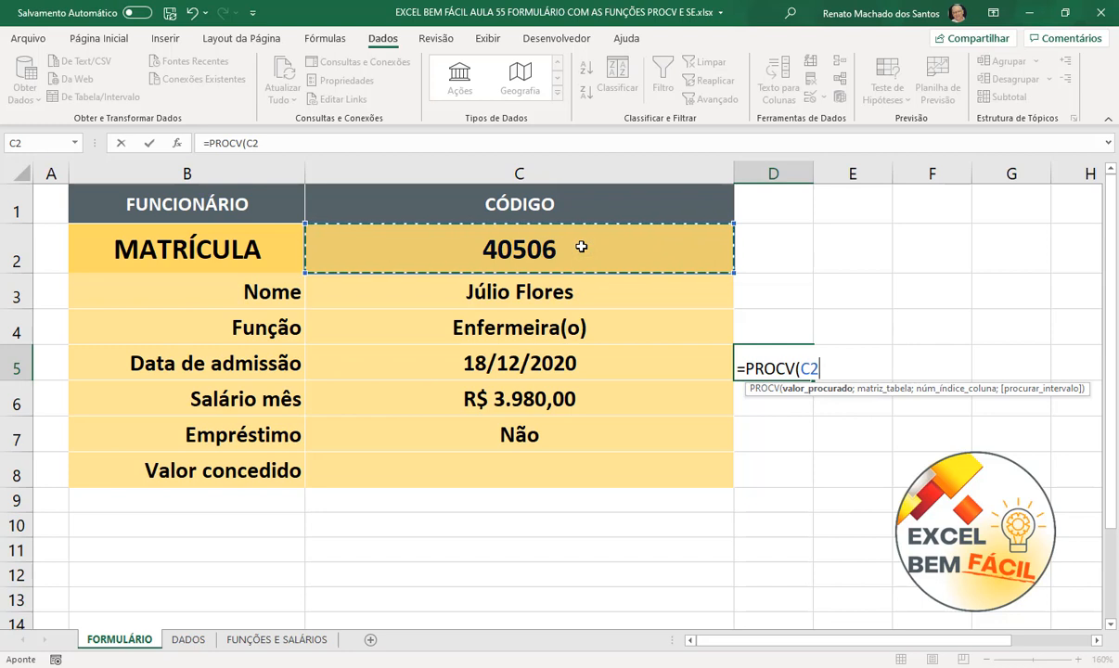
text(;DADOS)
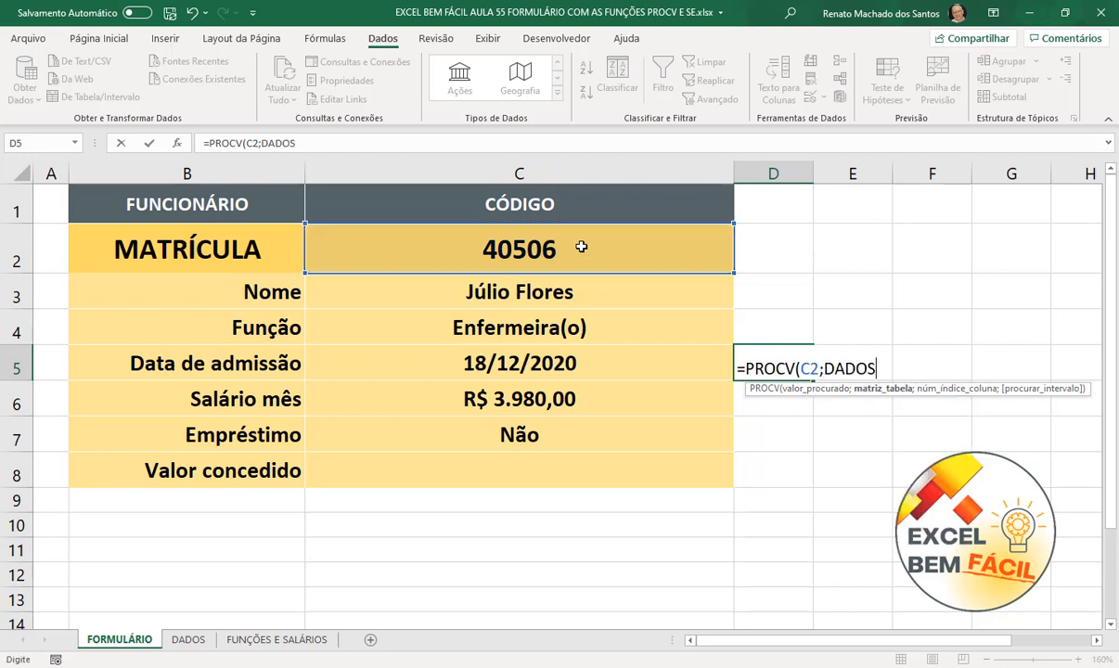
text(;)
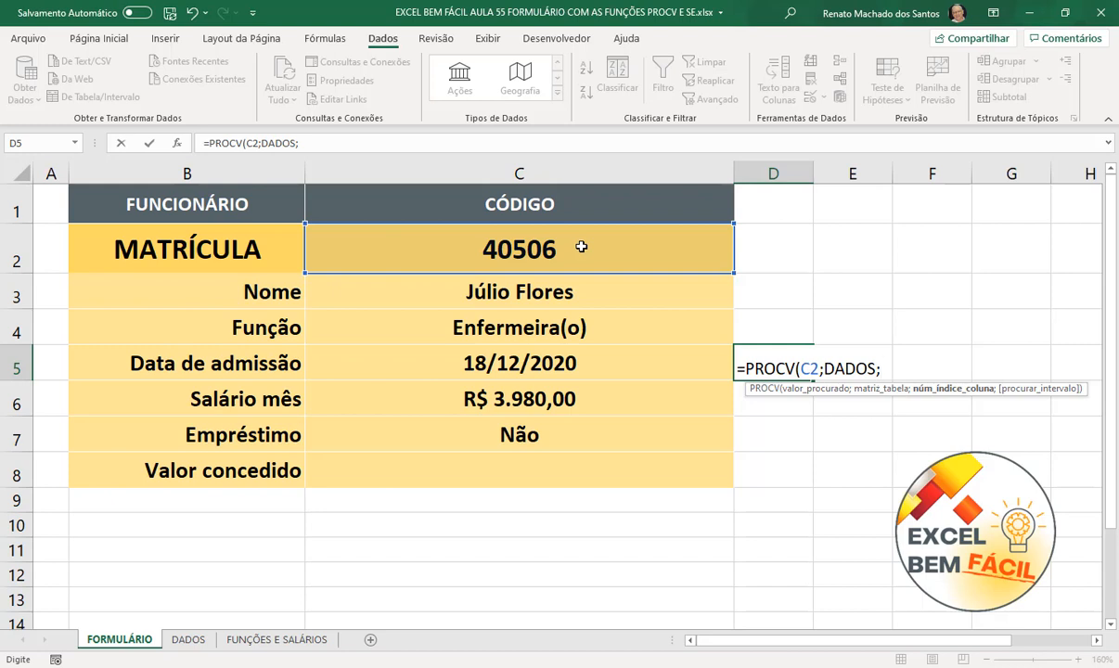
text(4;0))
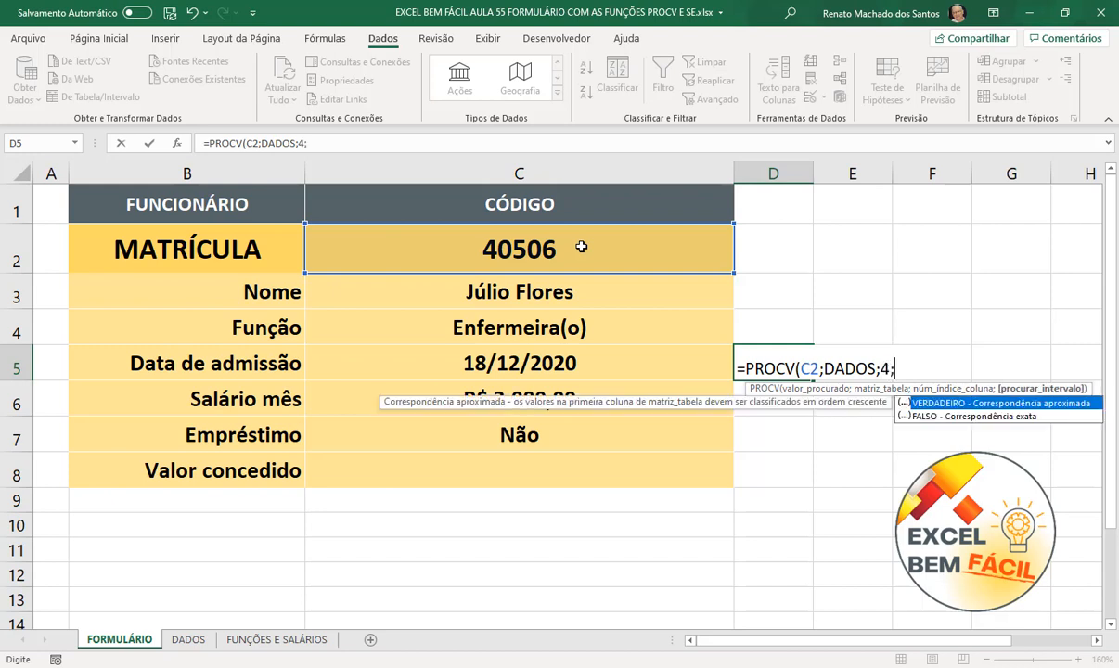
key(Return)
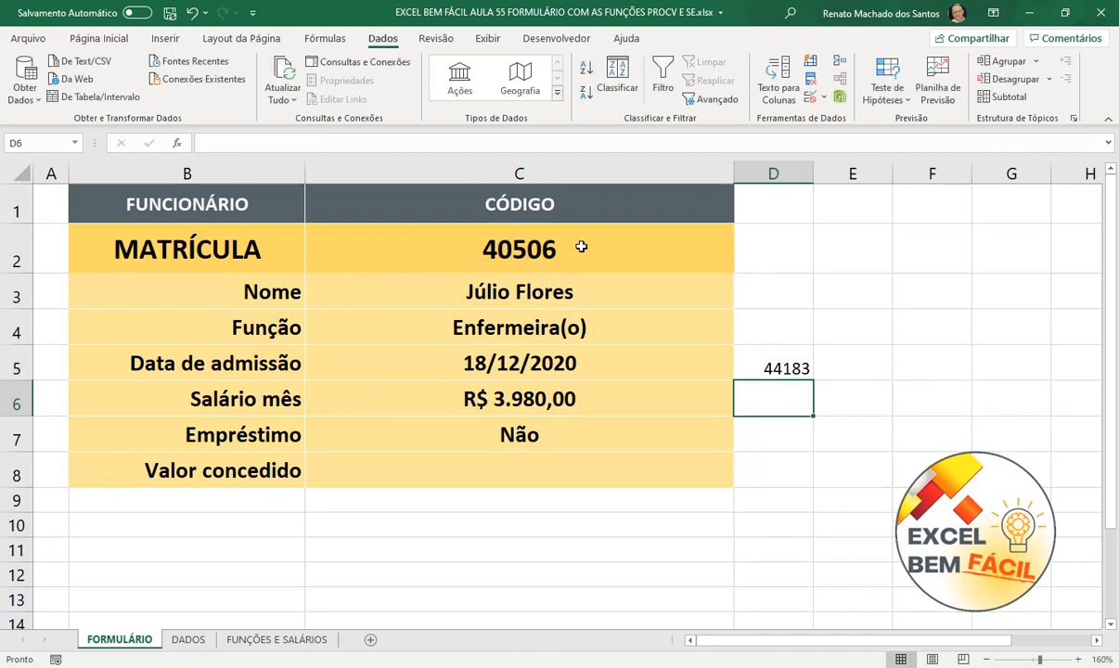
click(790, 356)
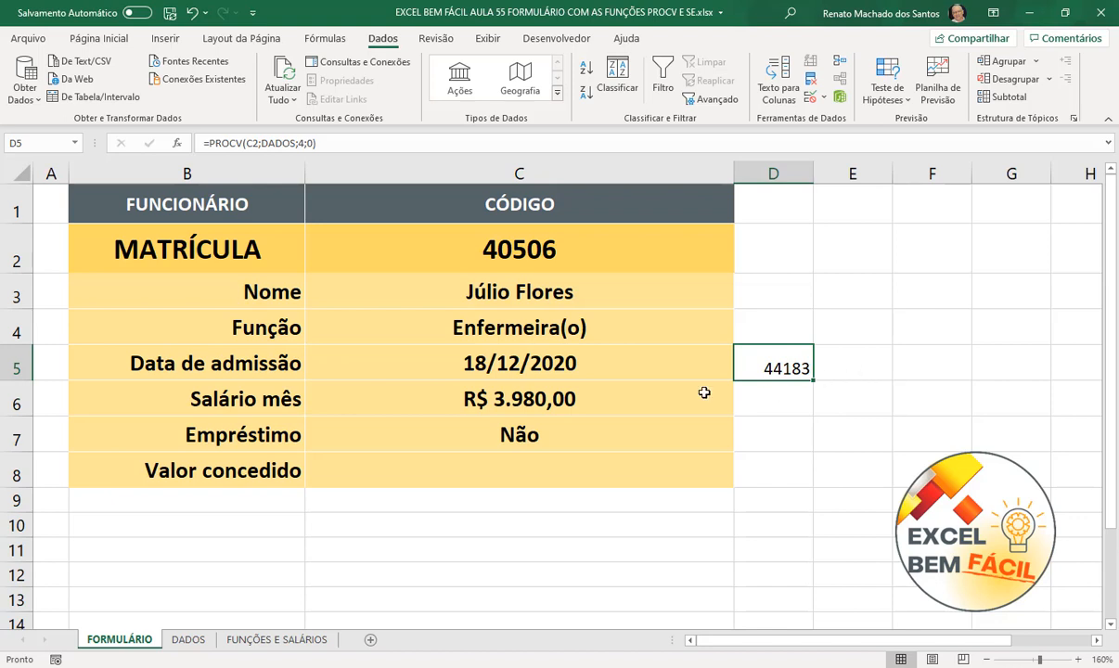
click(653, 371)
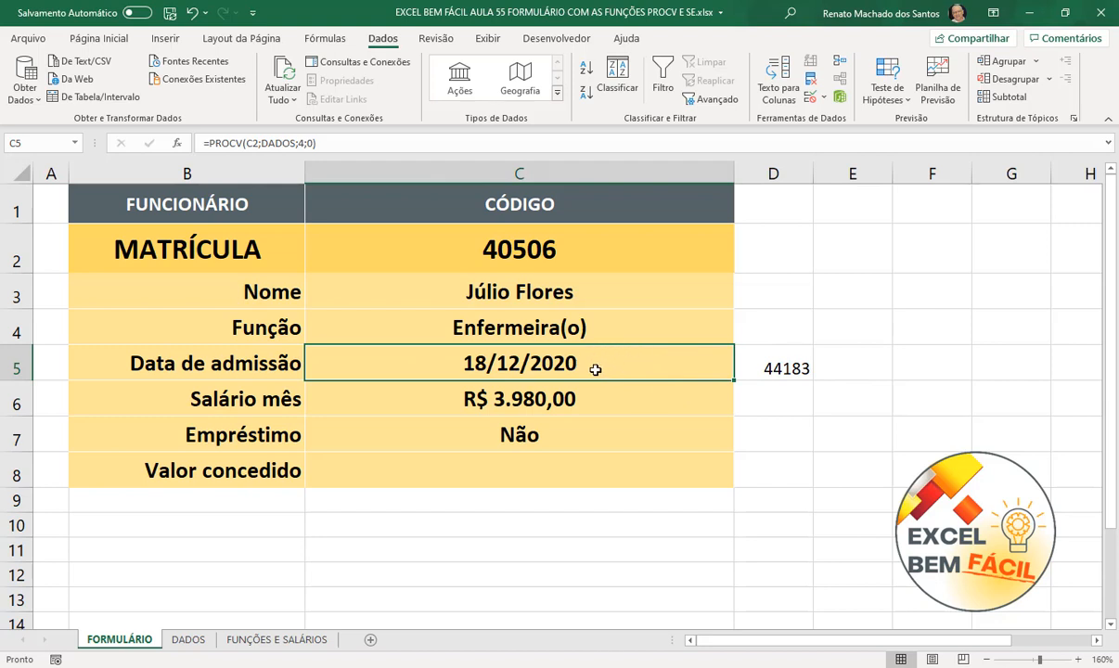
click(766, 368)
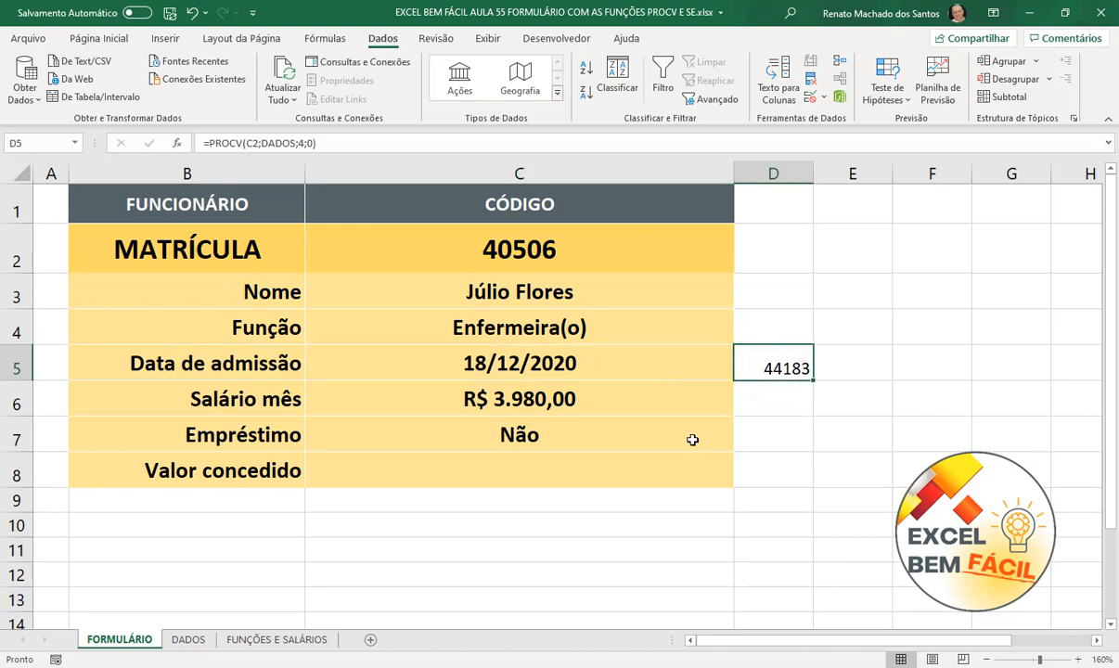
click(657, 423)
double_click(655, 424)
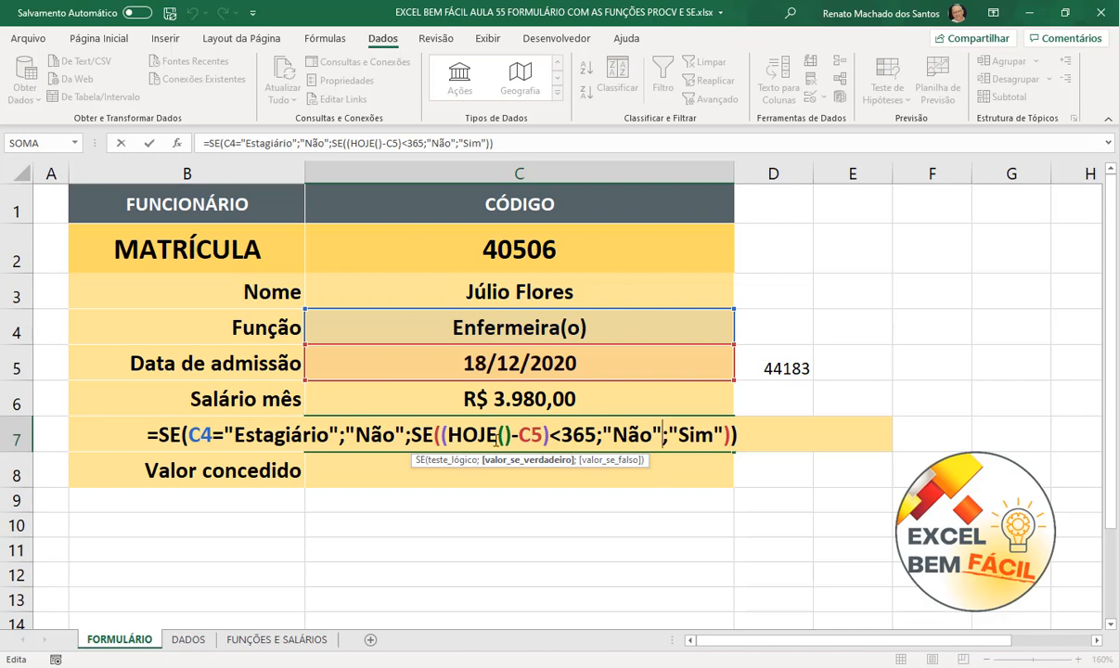
key(ctrl+Return)
click(760, 432)
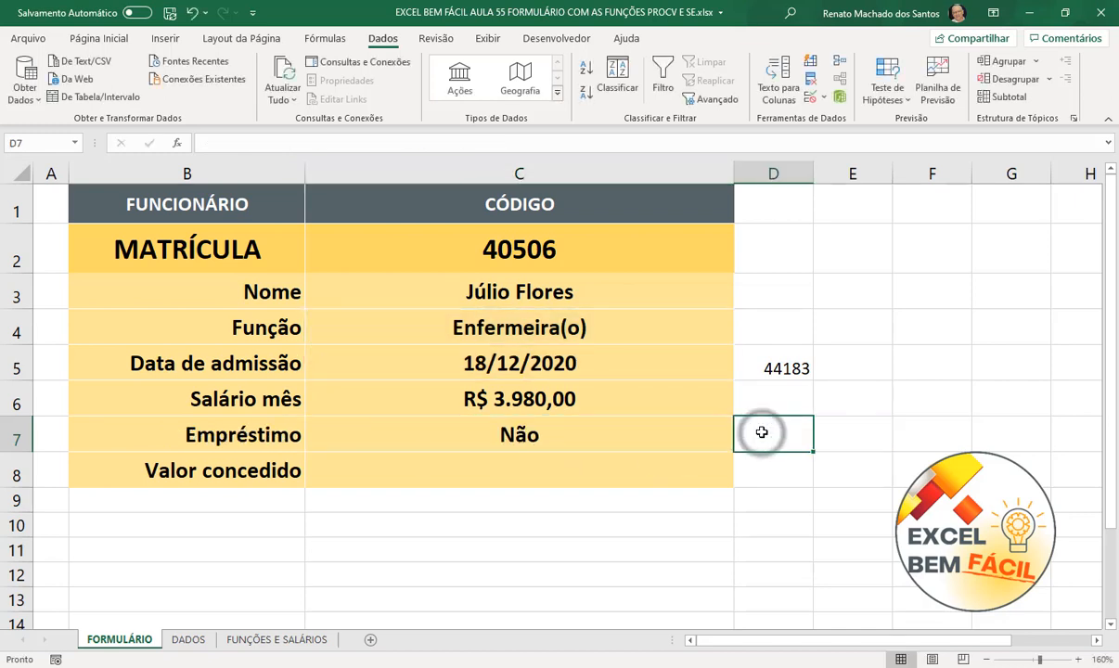
- Enter =HOJE() in D7 and change its number format to Geral
text(=hoje)
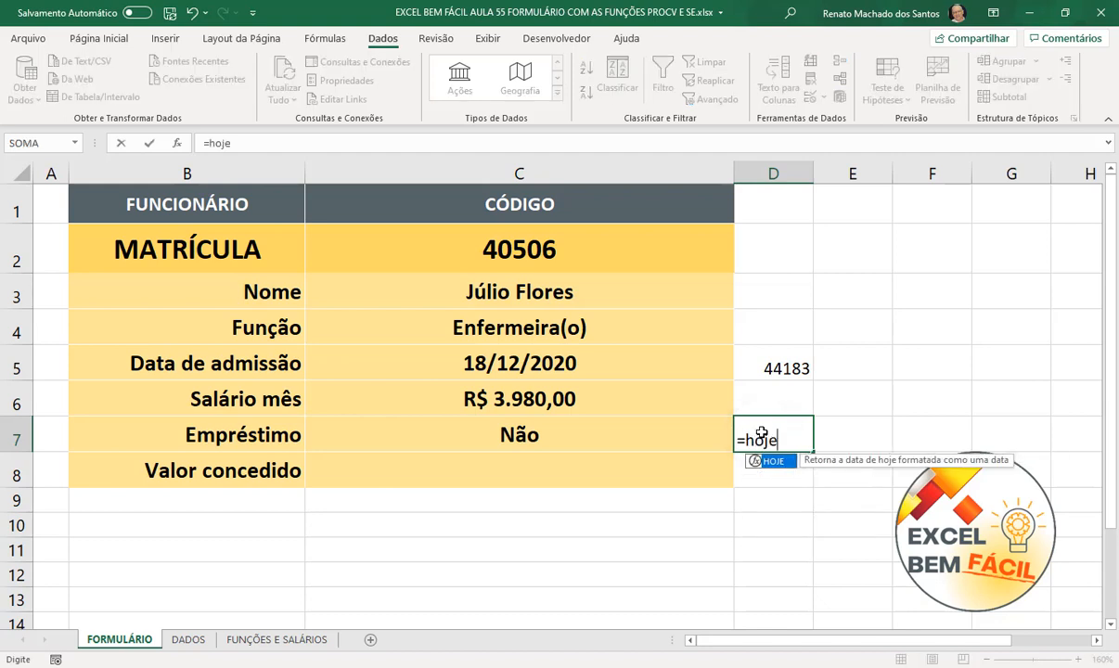
text(()
key(Return)
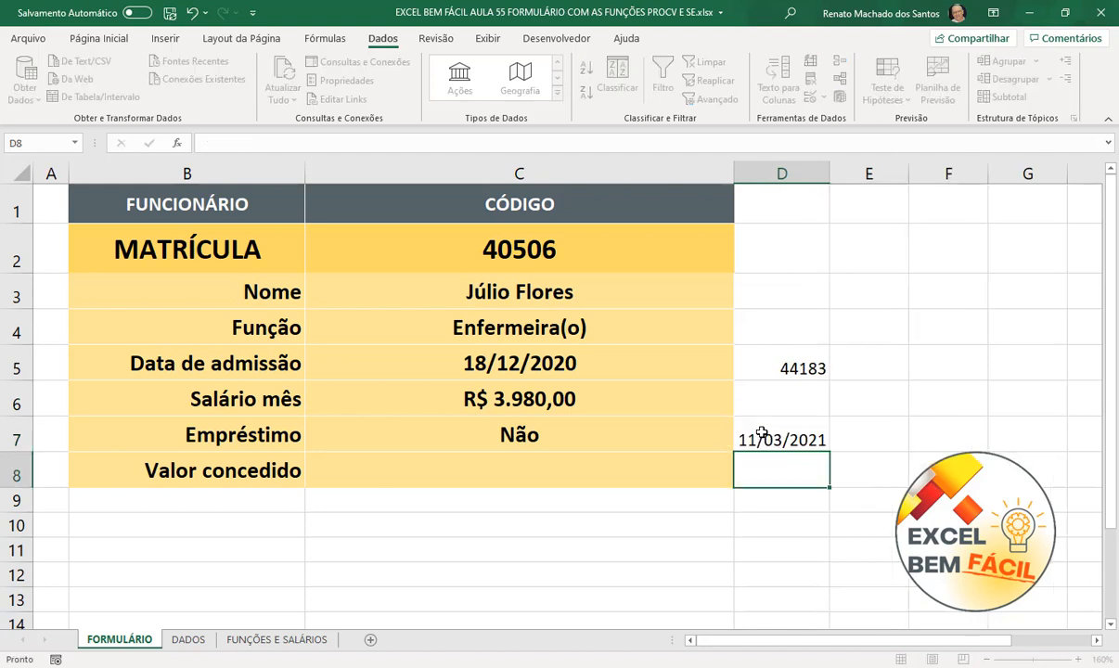
click(794, 438)
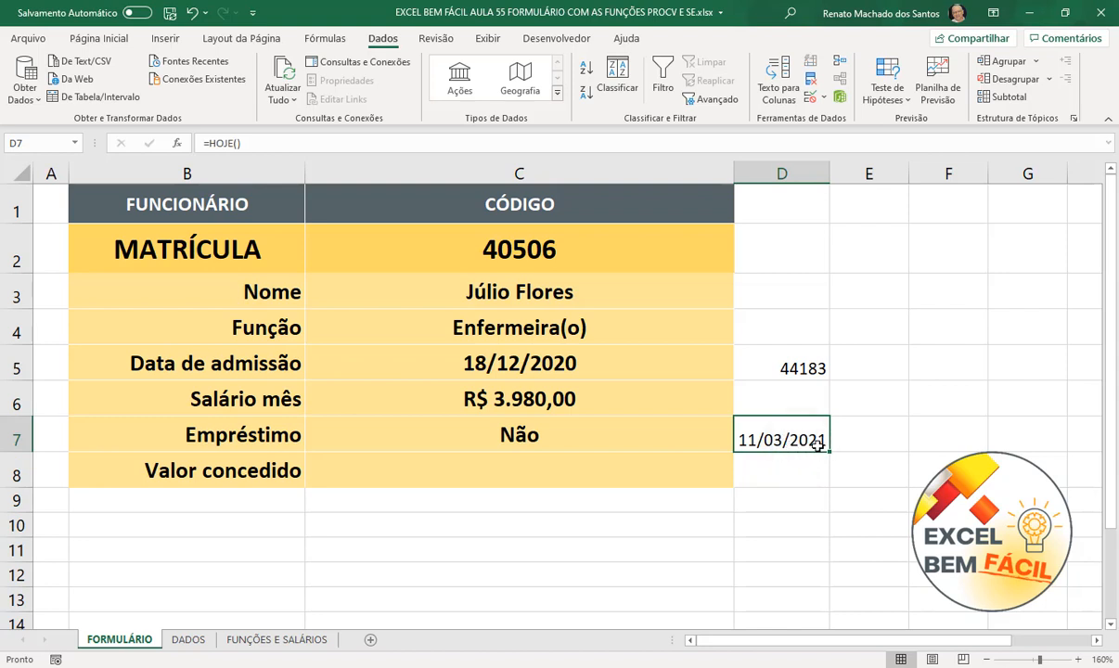
key(ctrl+1)
click(636, 249)
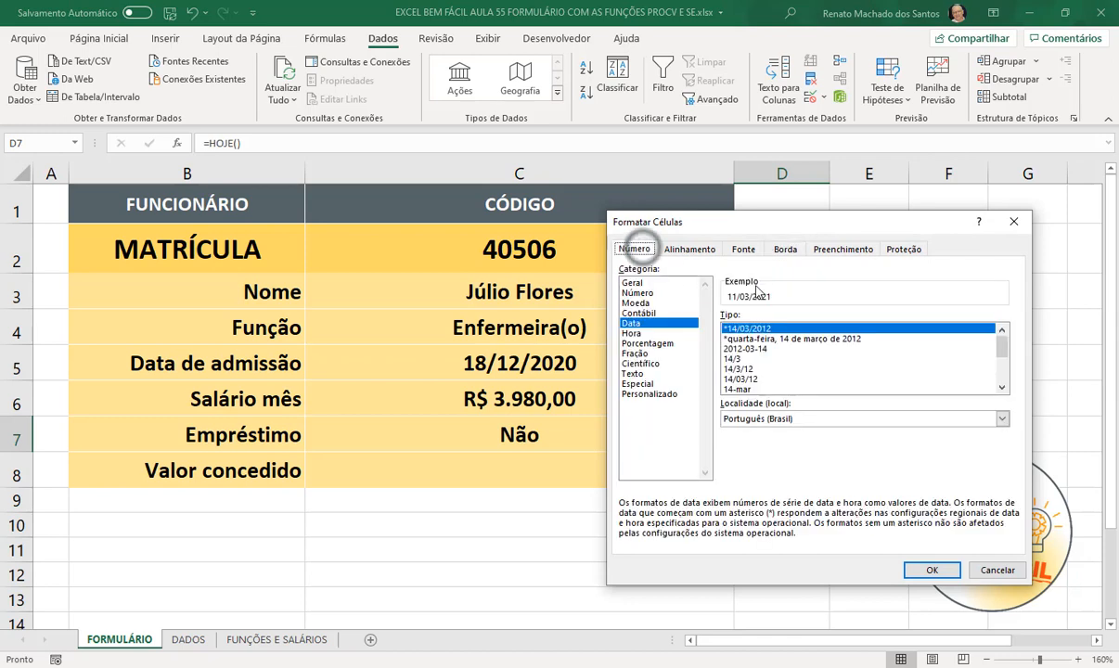
click(634, 282)
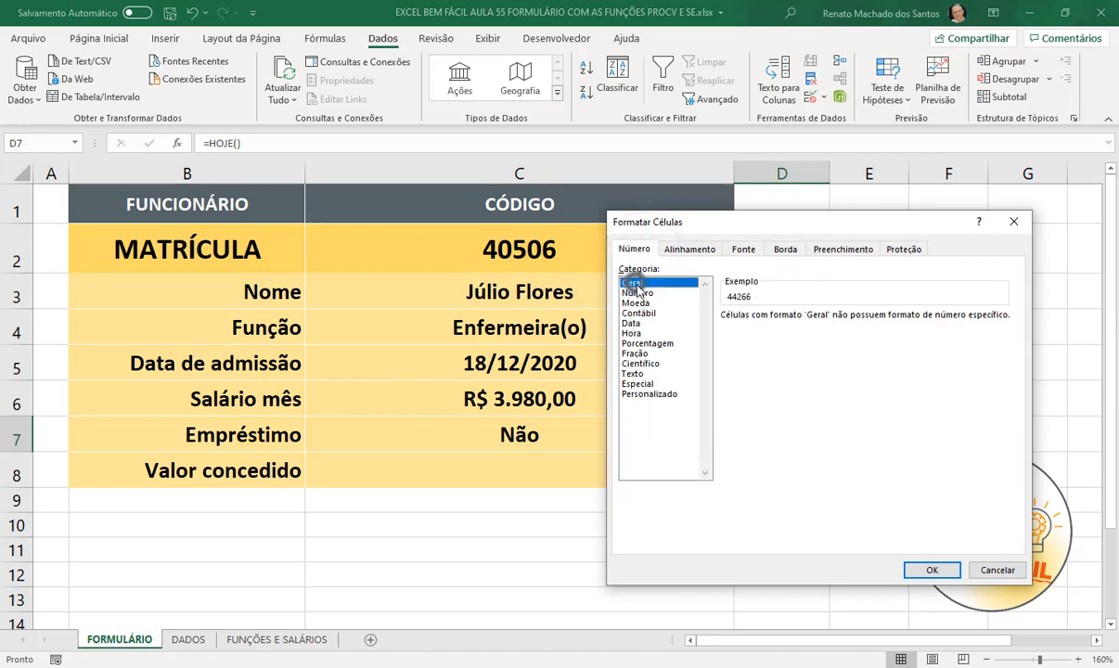
click(932, 569)
click(866, 528)
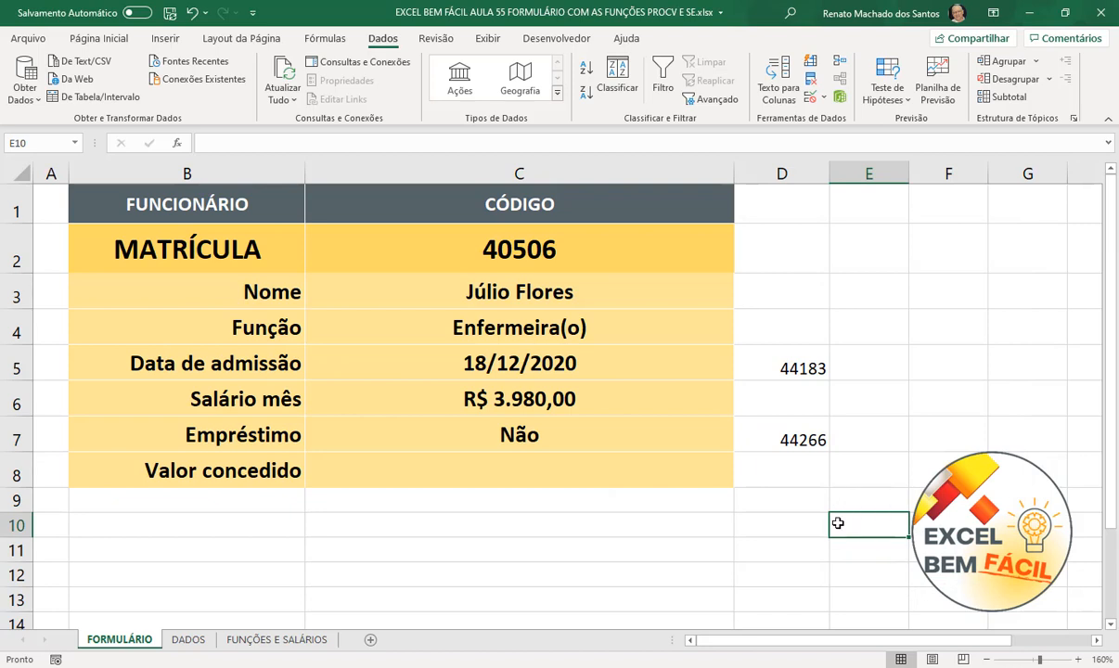
click(772, 440)
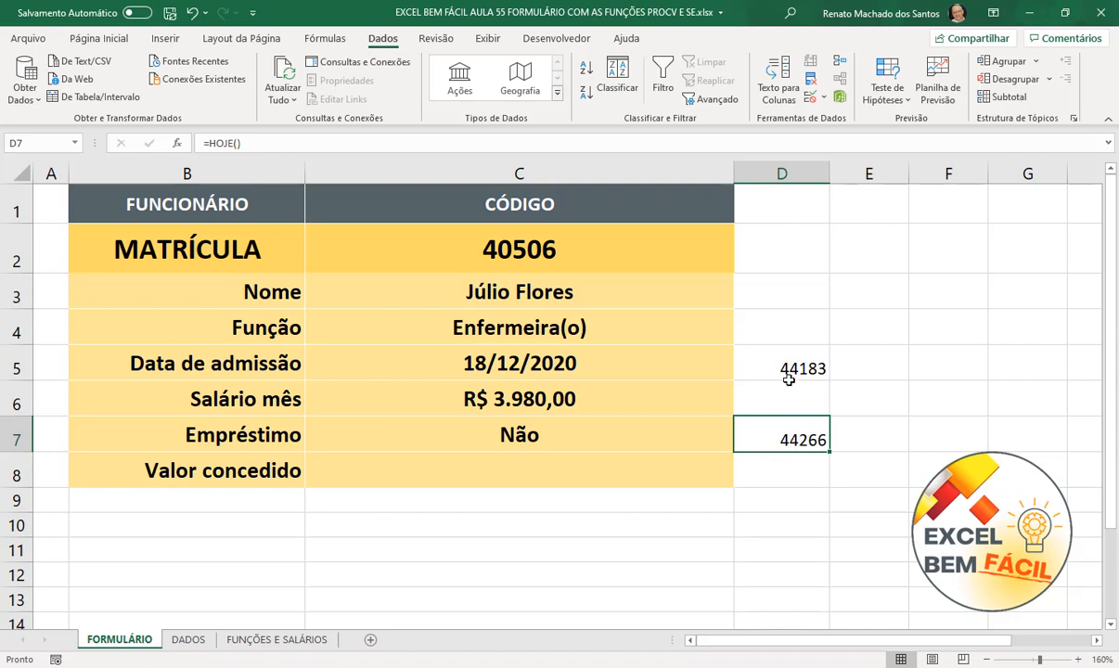
- Delete the helper values in D5:D7 and narrow column D
drag(780, 355, 805, 427)
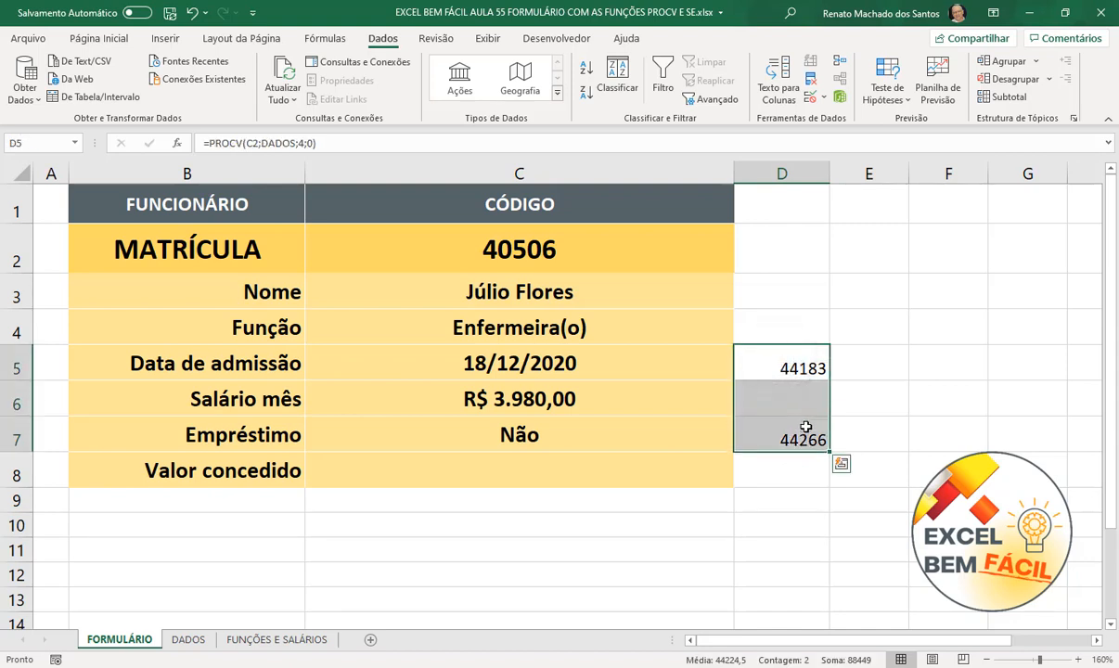
key(Delete)
click(959, 391)
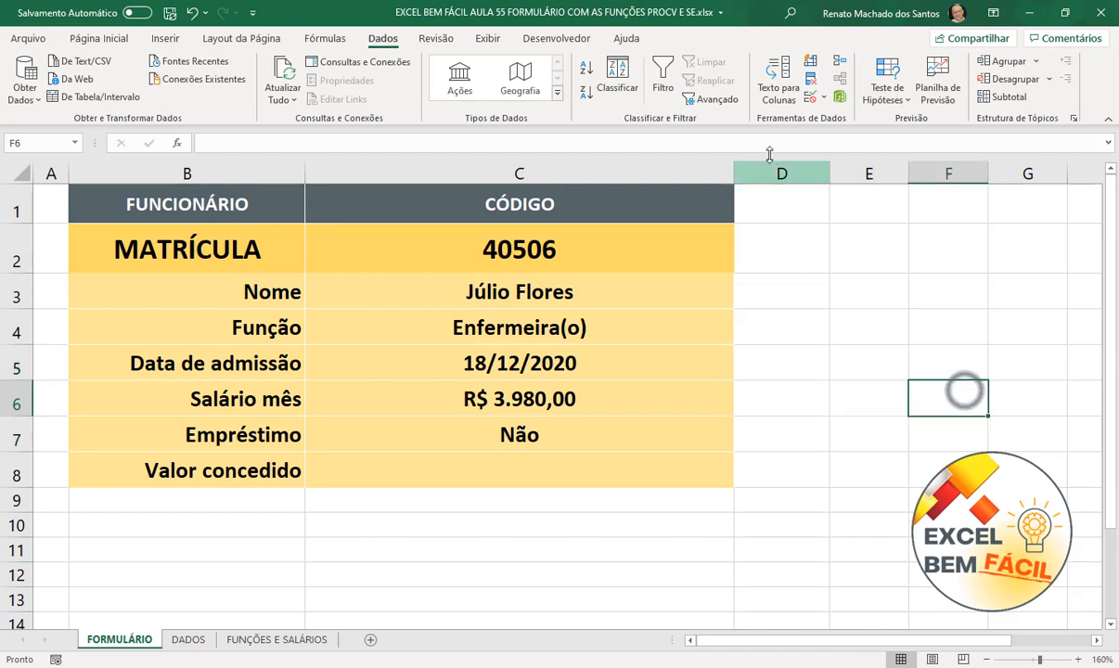
drag(830, 173, 803, 172)
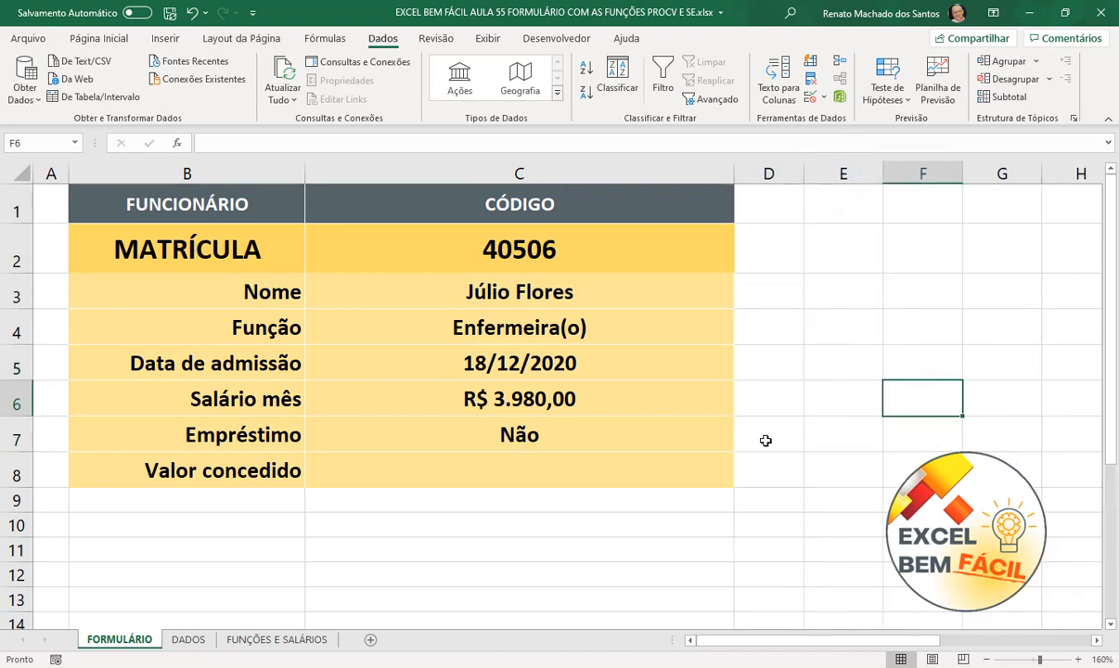
click(608, 470)
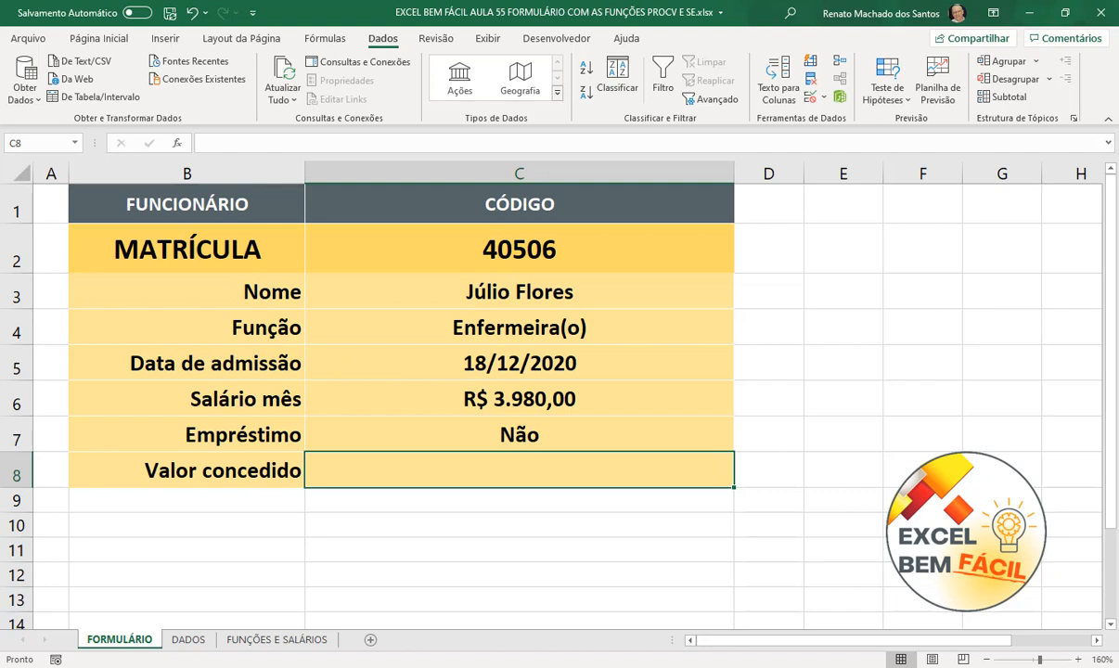
- Start C8 with =SE(C7="Não";"Não está autorizao o empréstimo"; as the refusal result
text(=se)
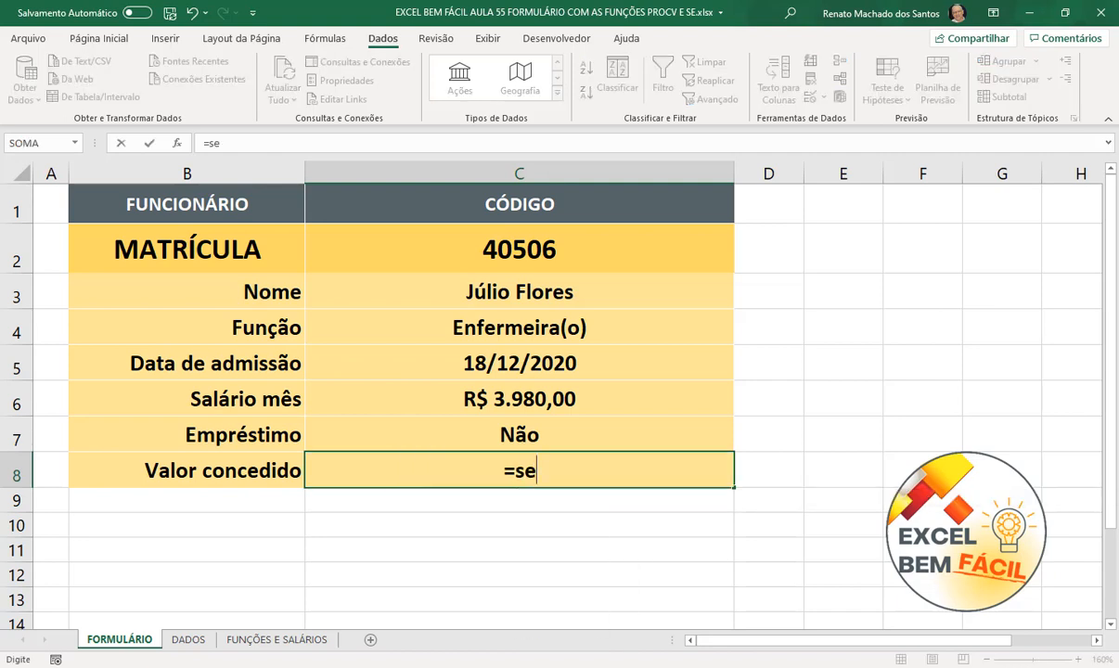
key(Tab)
click(516, 467)
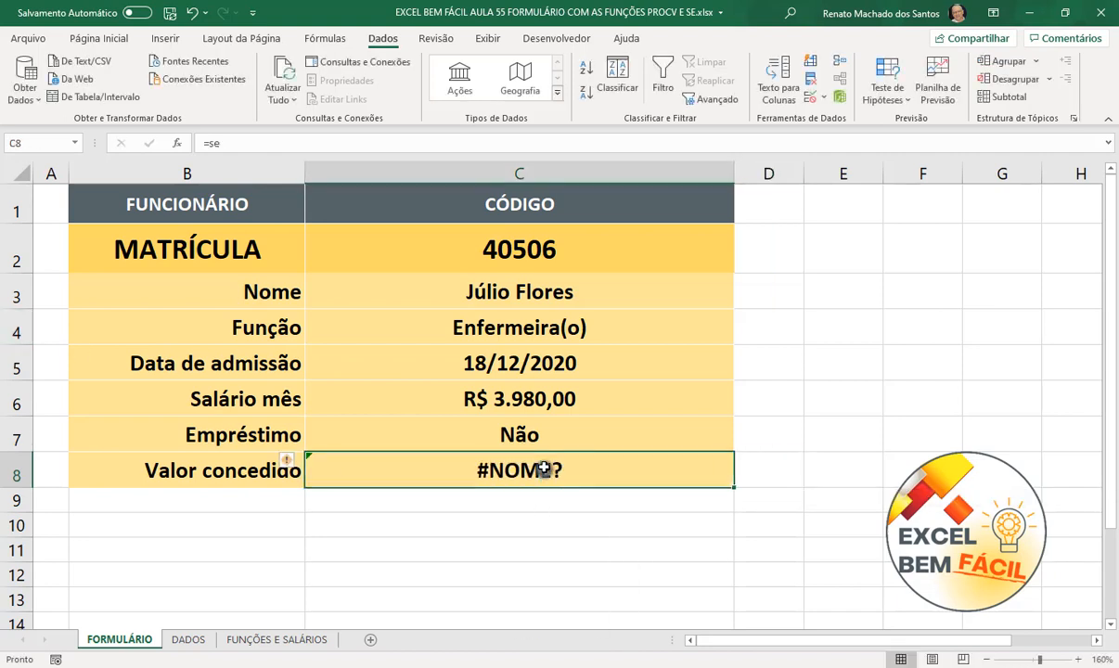
double_click(546, 467)
key(BackSpace)
key(BackSpace)
key(BackSpace)
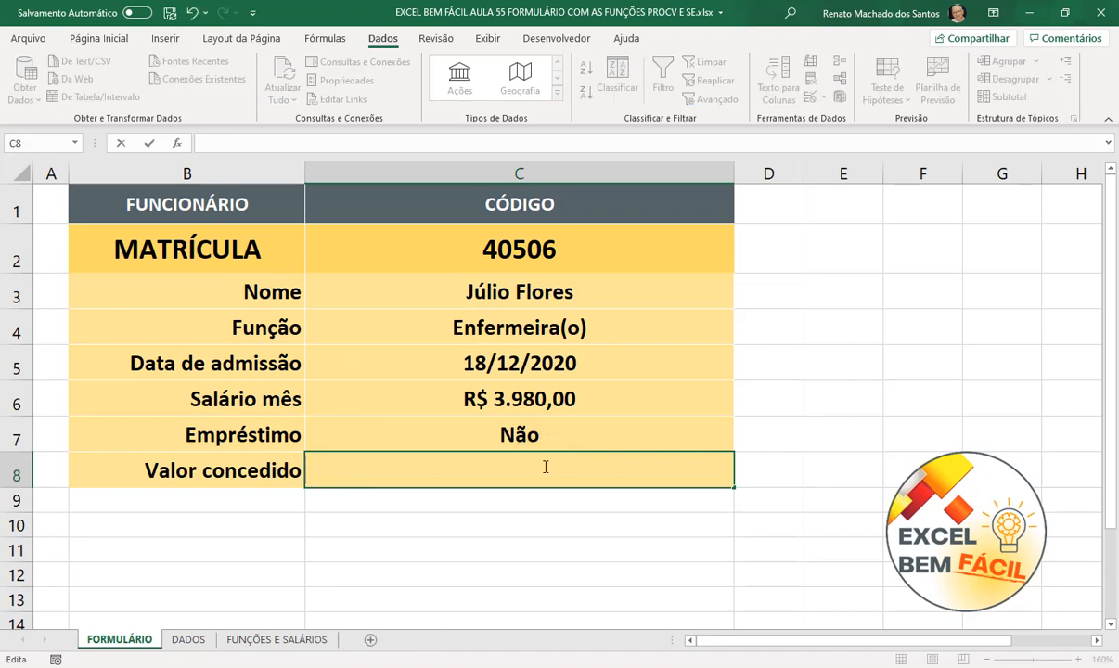
text(=SE()
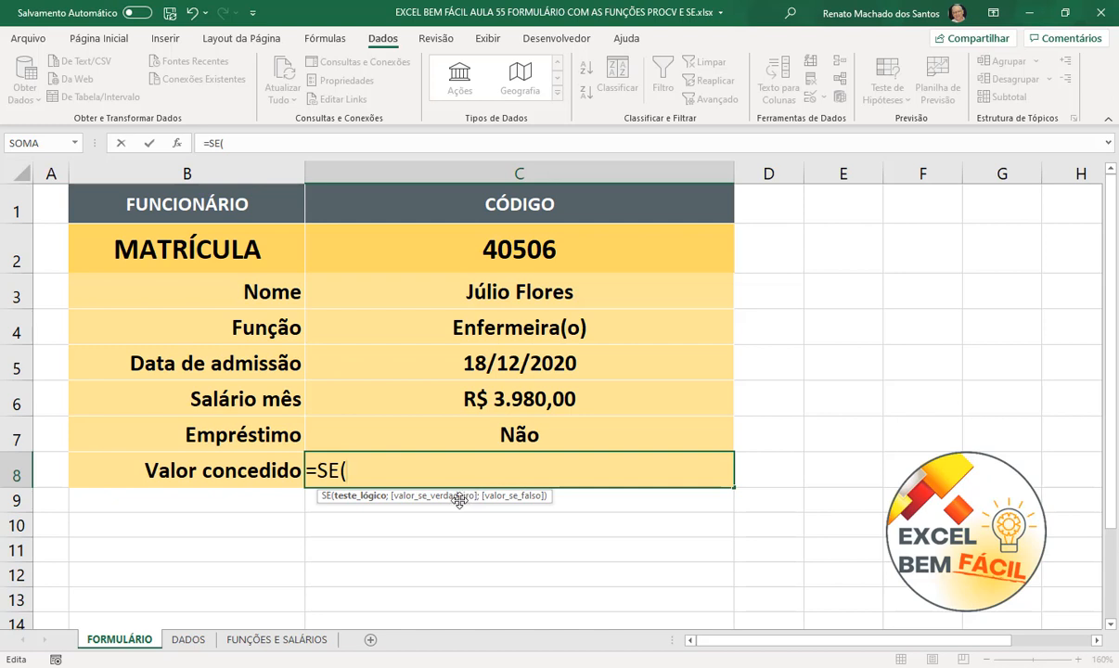
click(492, 431)
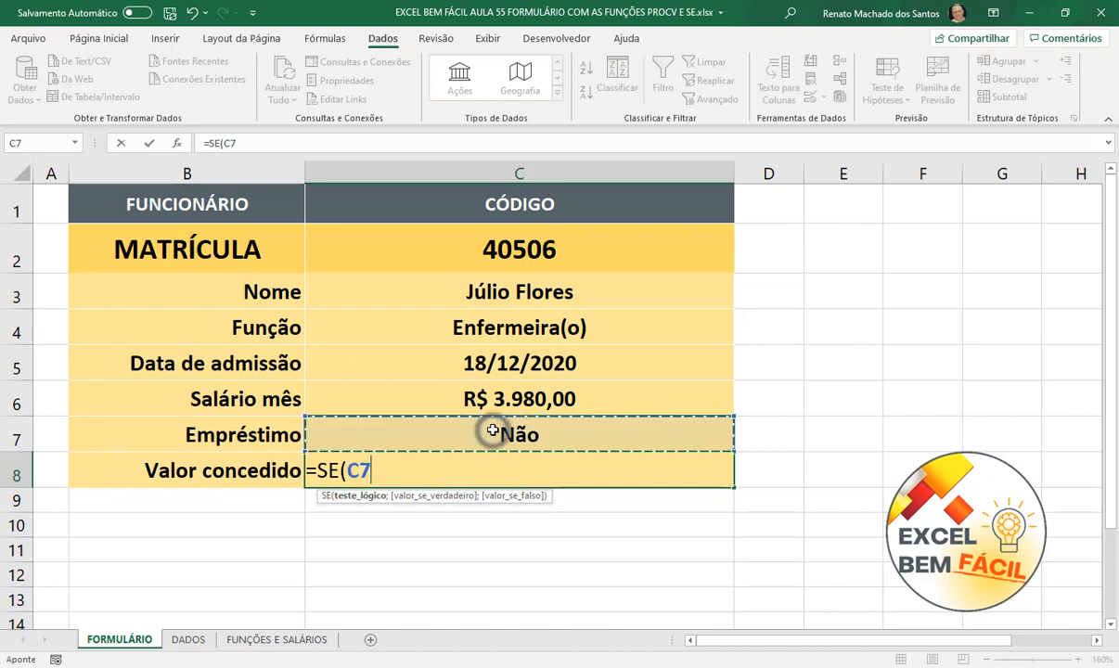
text(=)
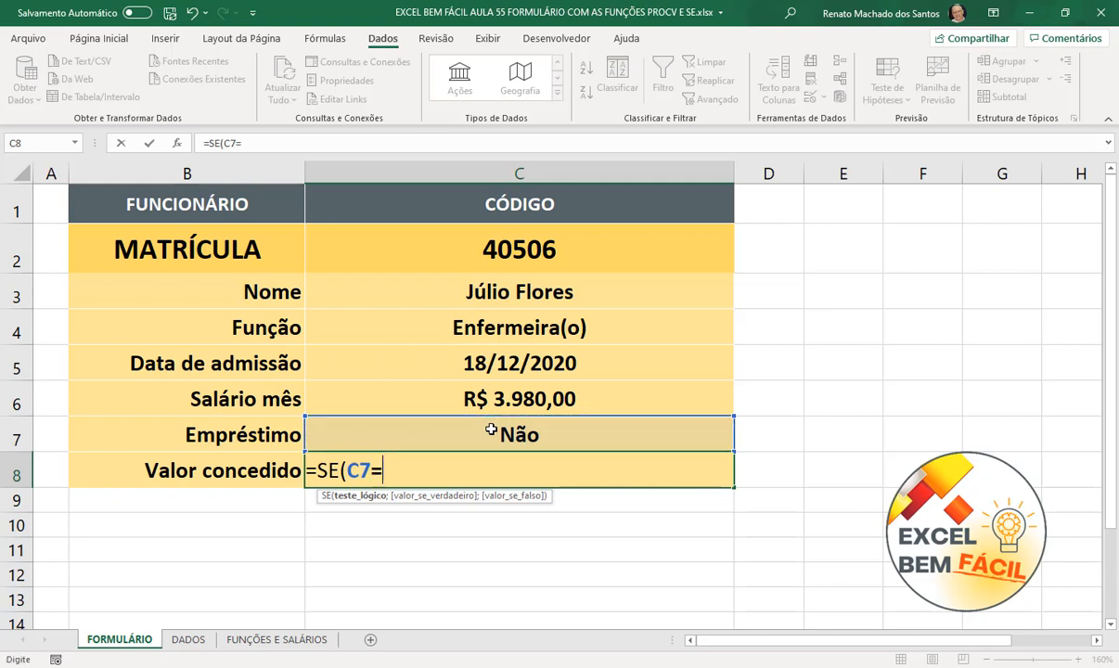
text("nÃO")
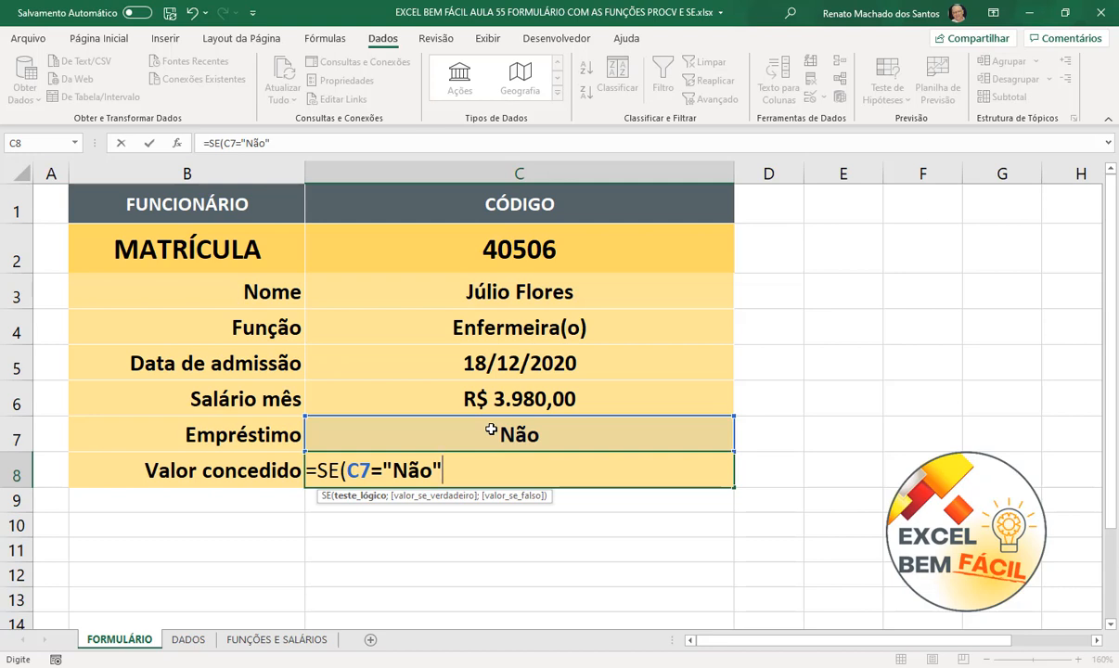
text(;)
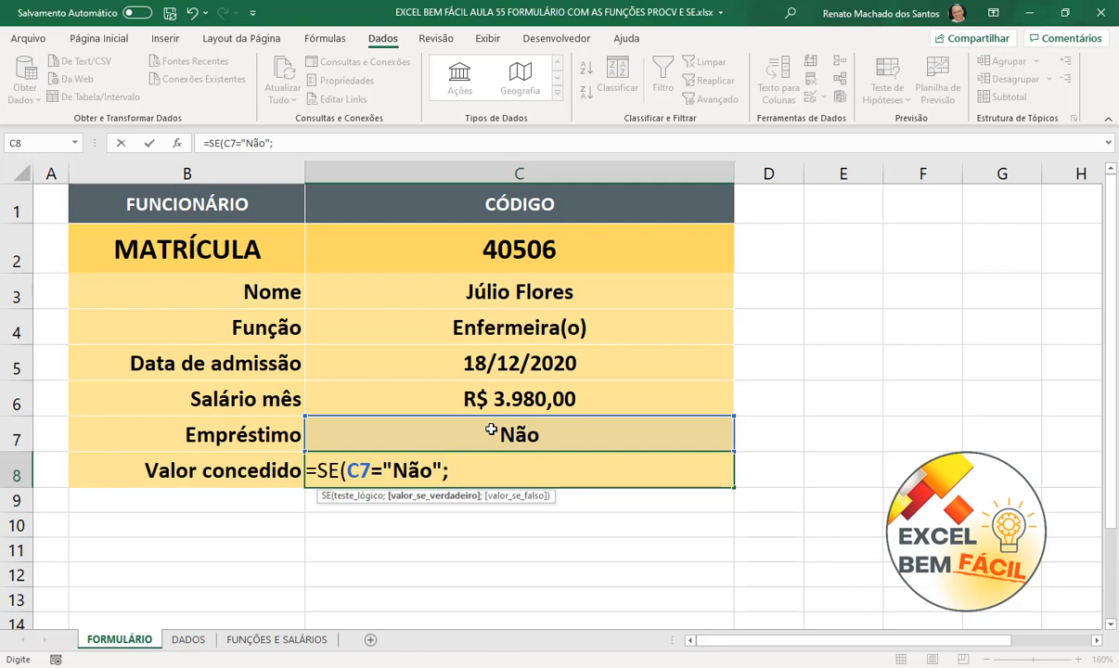
text("Não está autoriza)
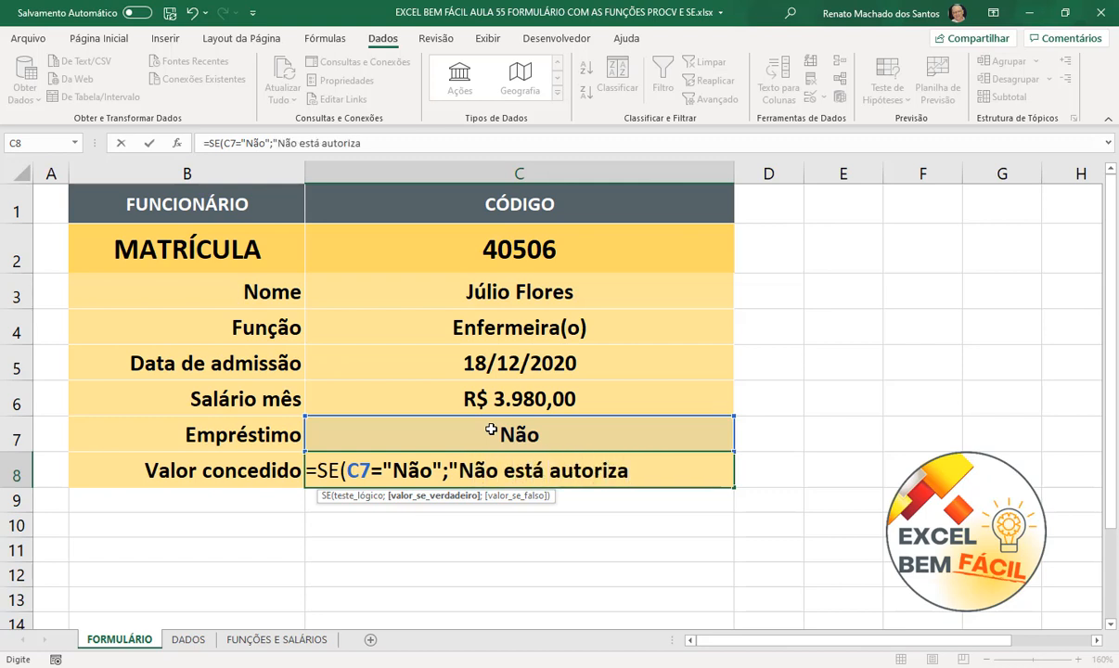
text(o o emp)
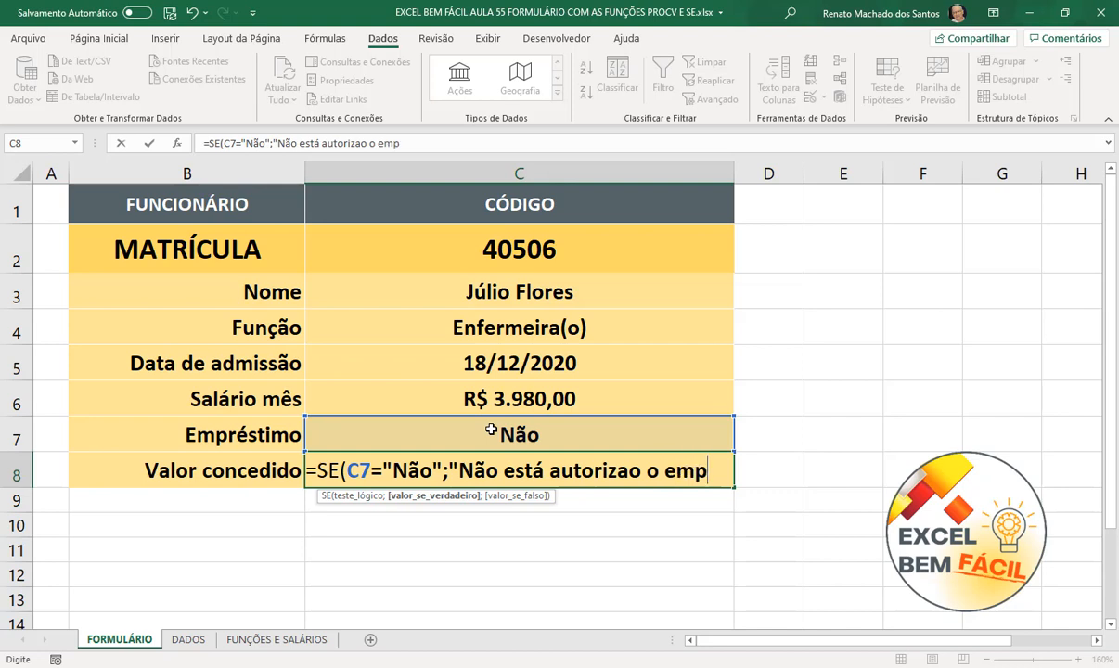
text(réstimo)
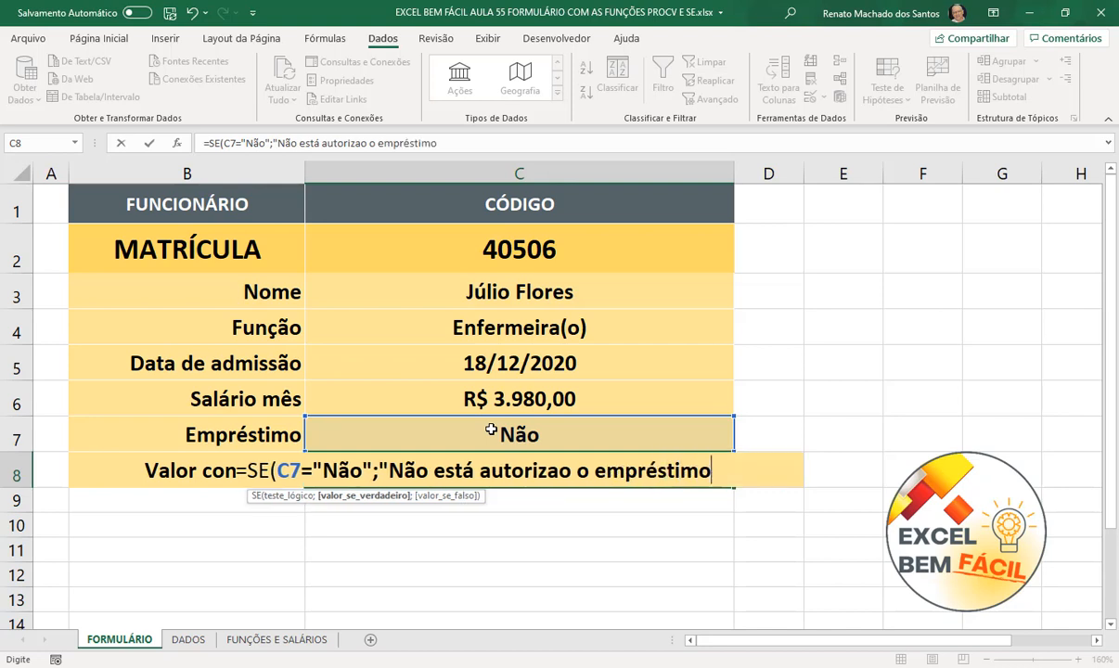
text(";)
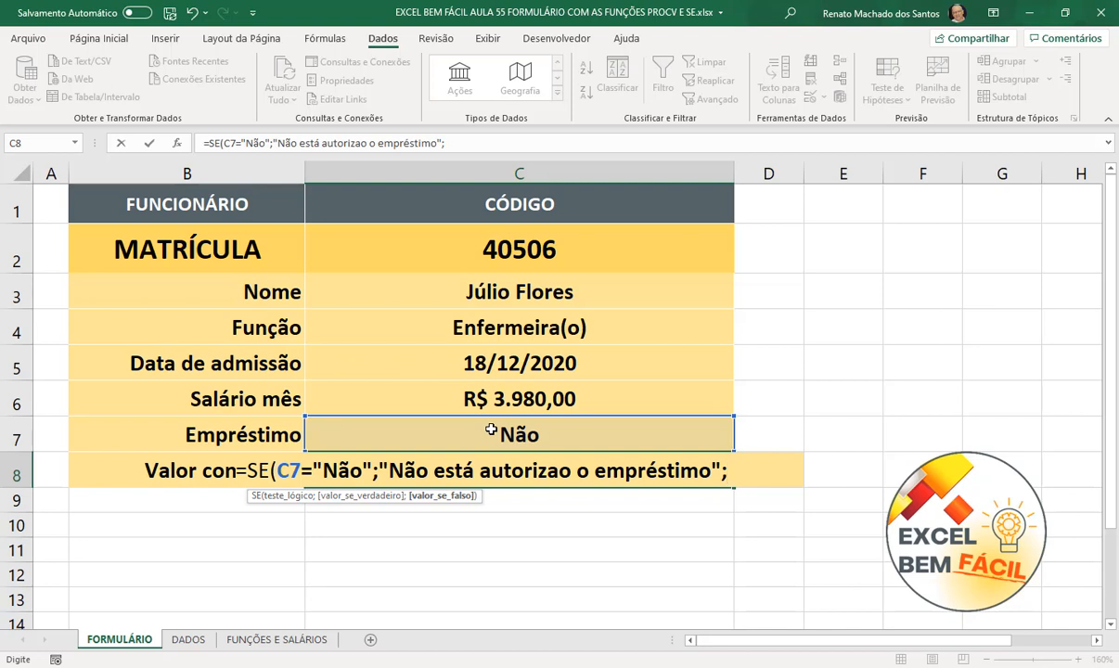
- Nest salary tests on C6: up to 1950 gives 5000, up to 2150 gives 8000, then another SE
text(se)
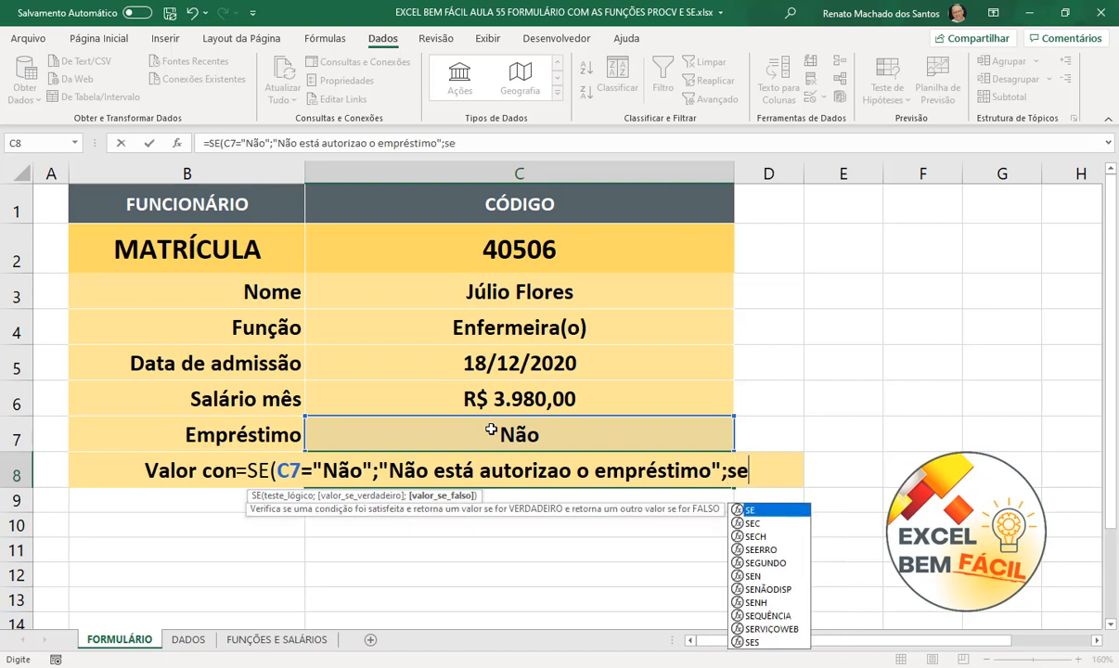
key(Tab)
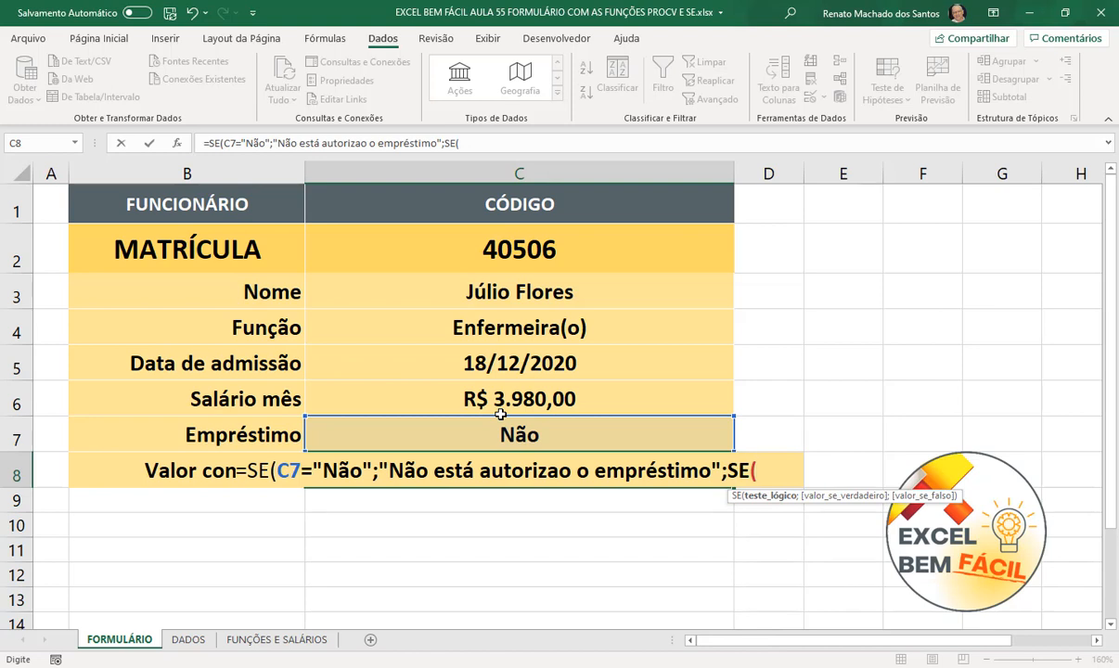
click(506, 397)
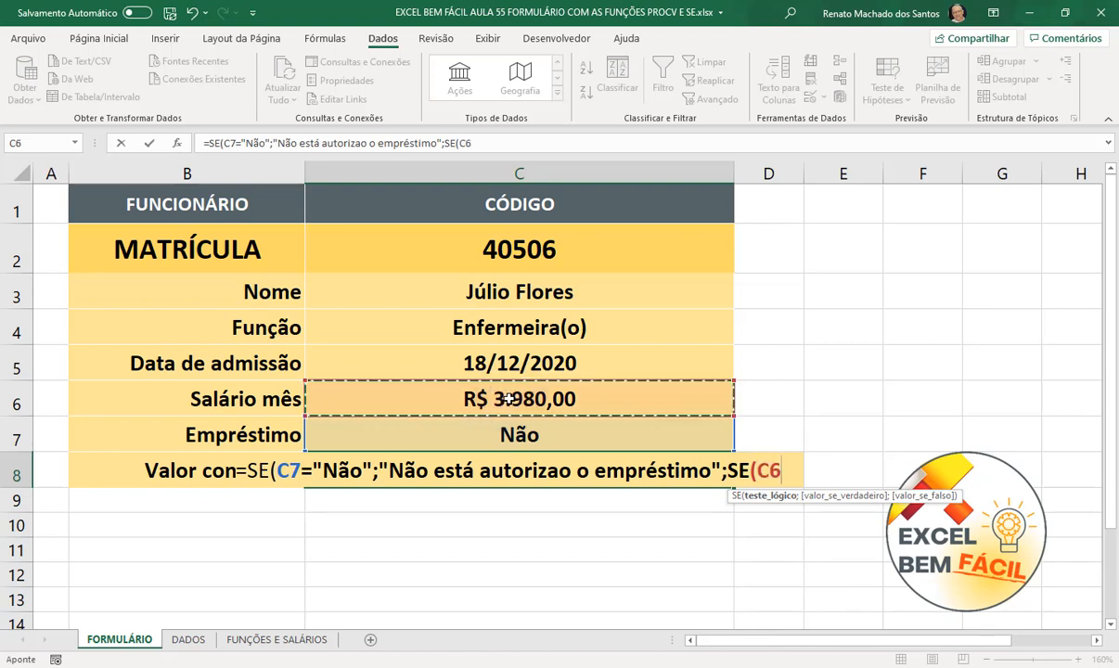
text(<)
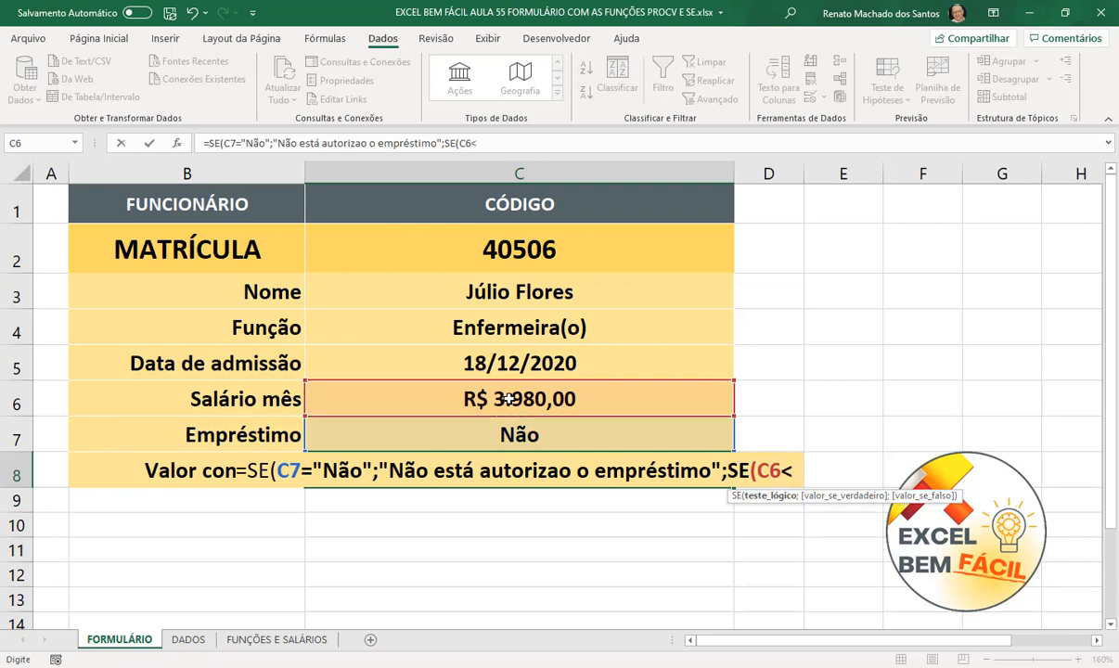
text(=)
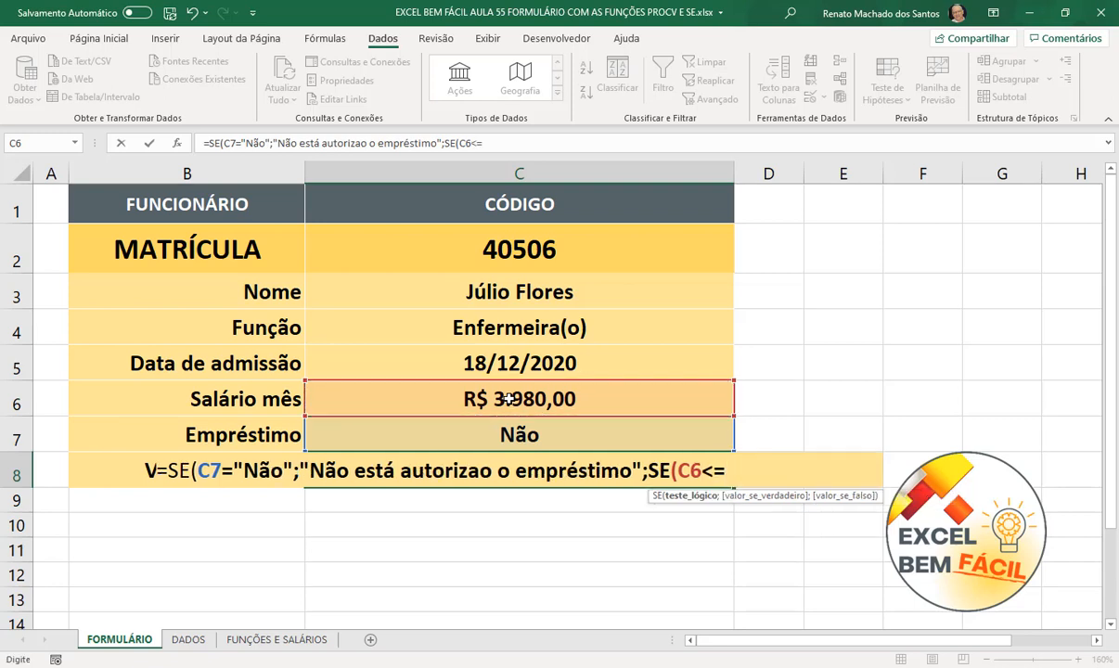
text(1950)
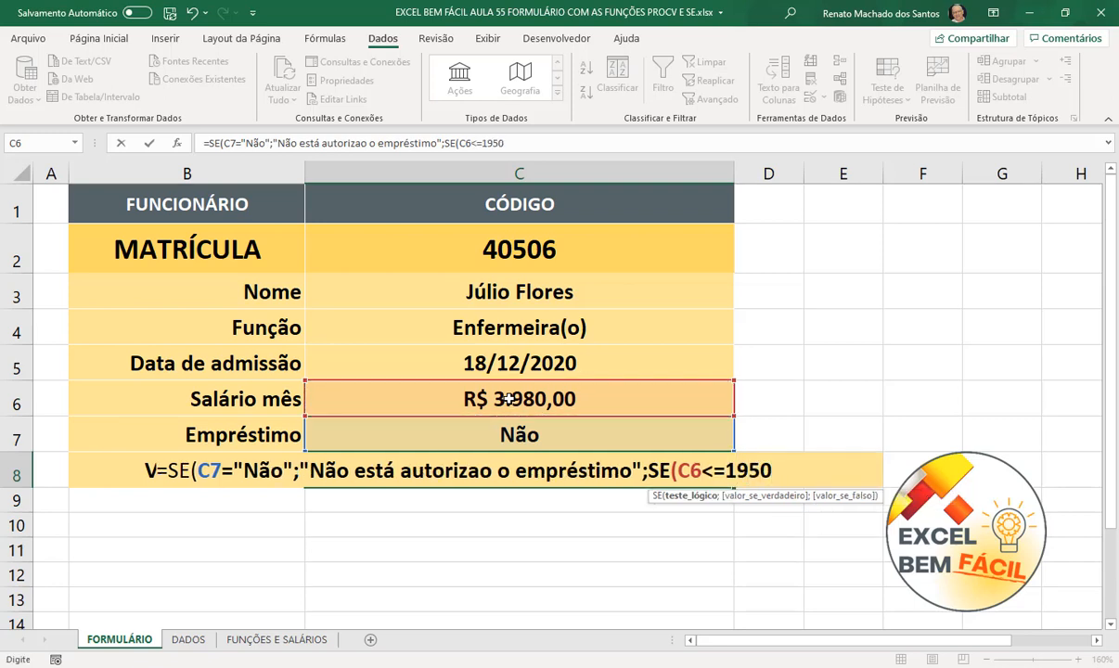
text(;)
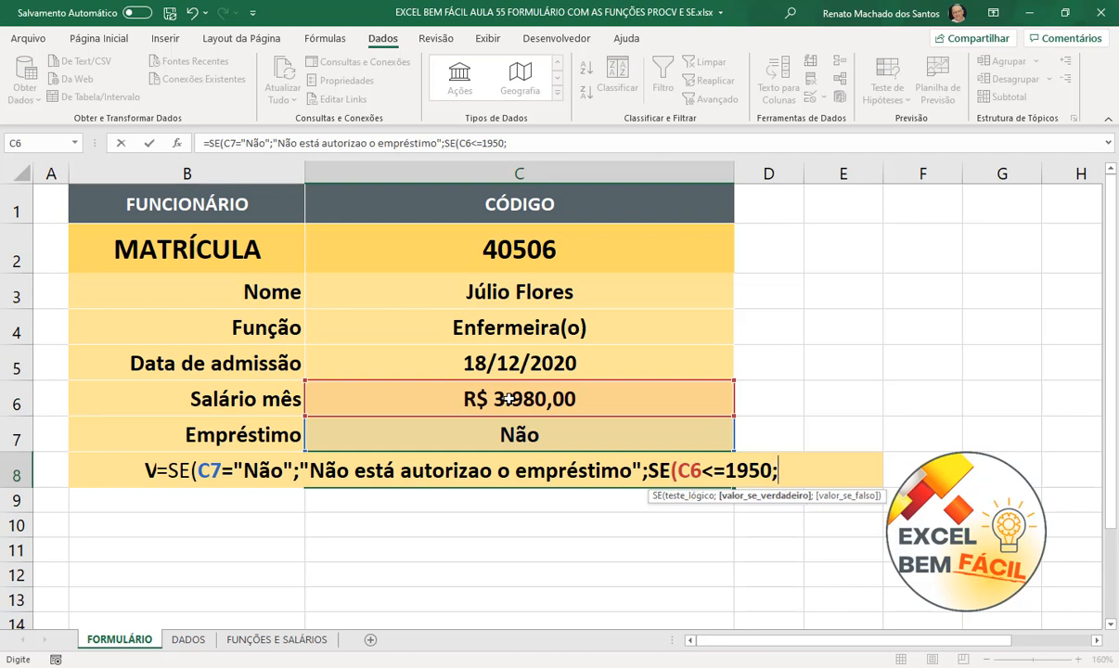
text(5000)
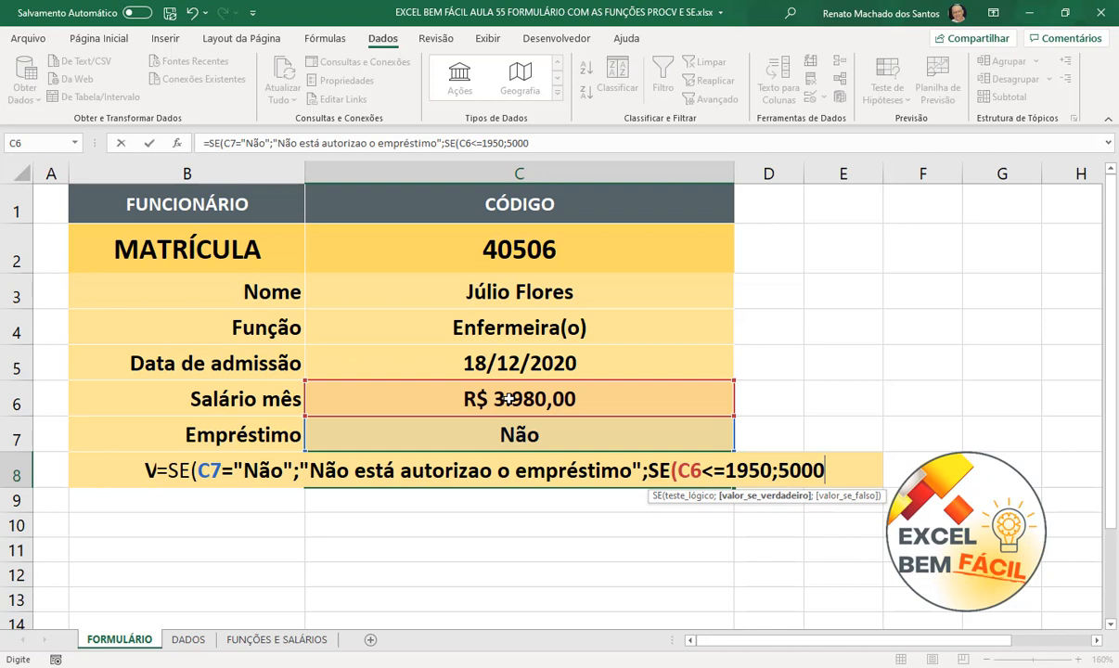
text(;)
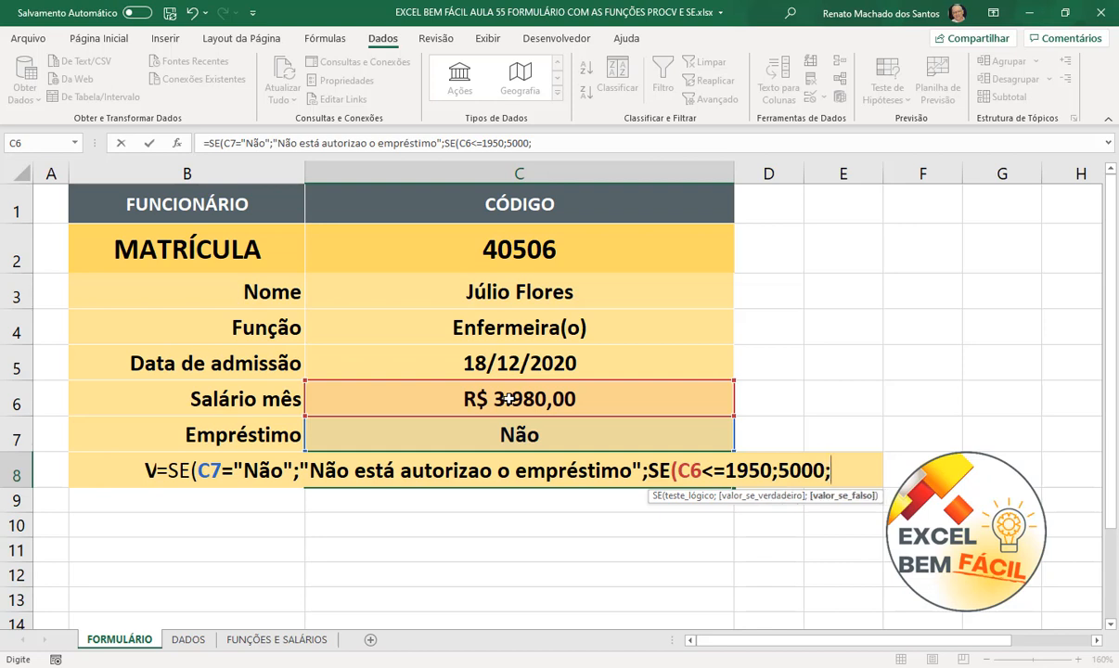
text(se)
key(Tab)
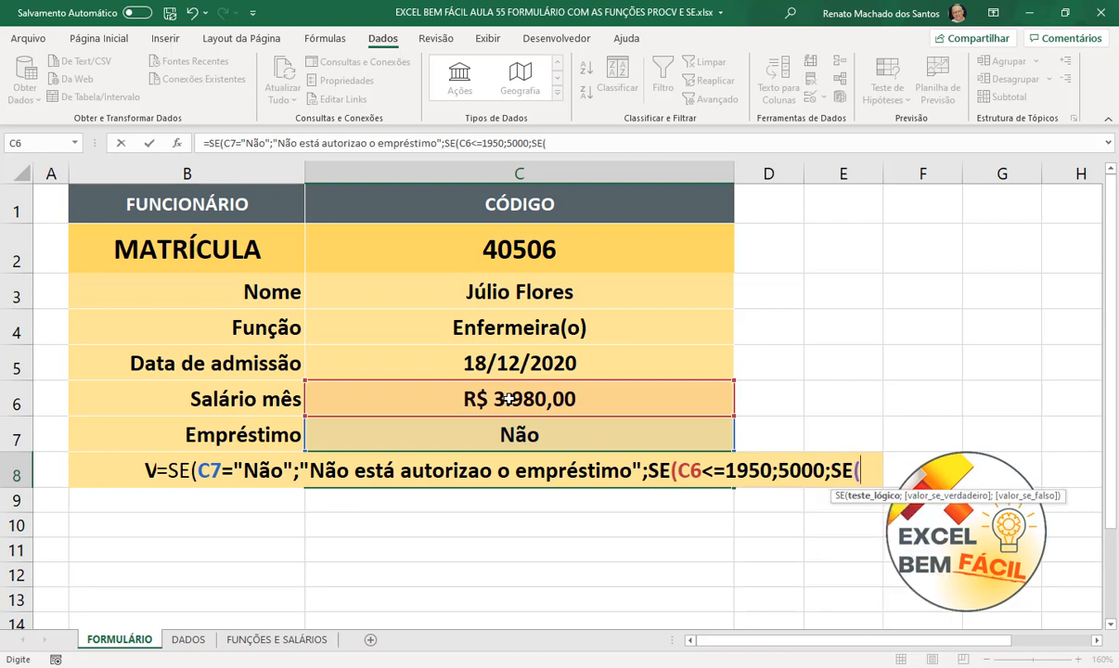
click(582, 392)
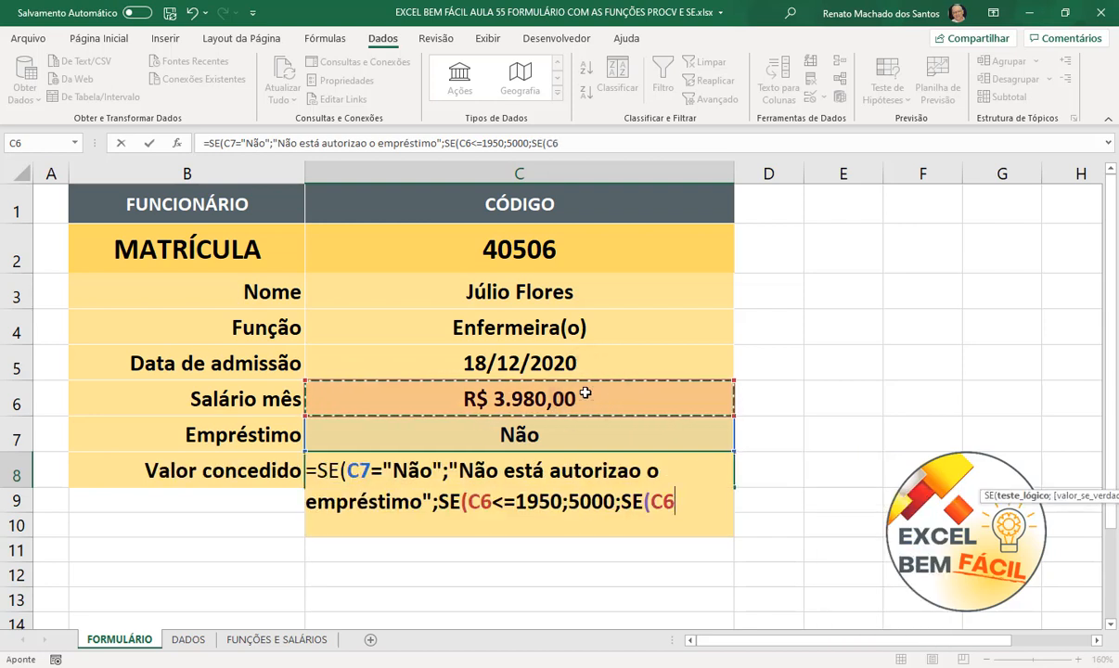
text(<)
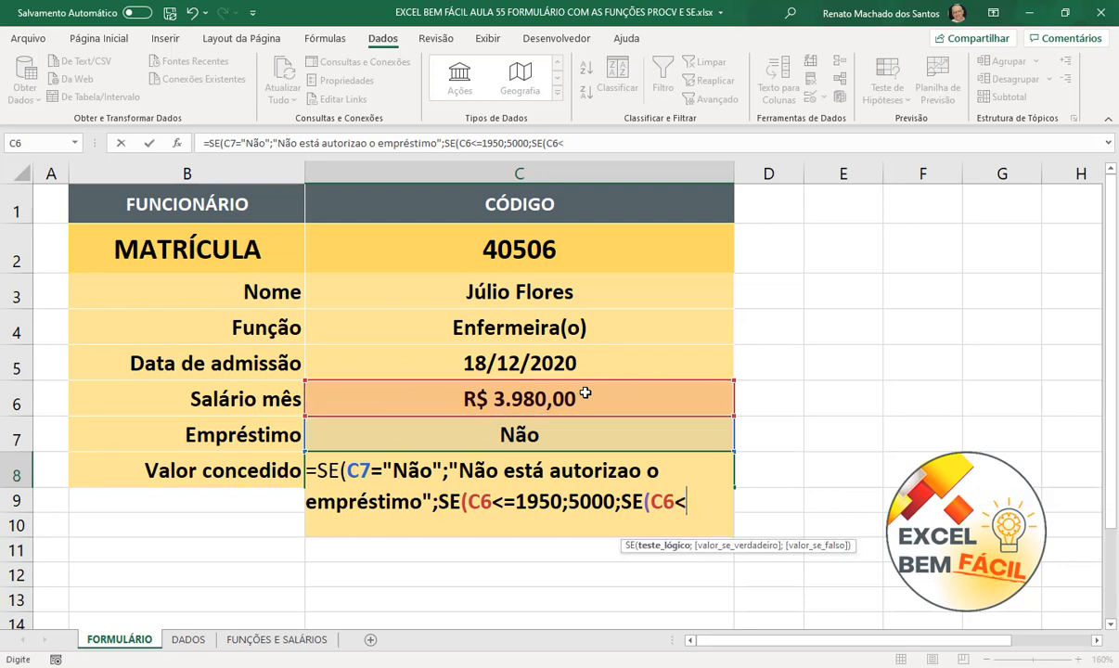
text(=2150)
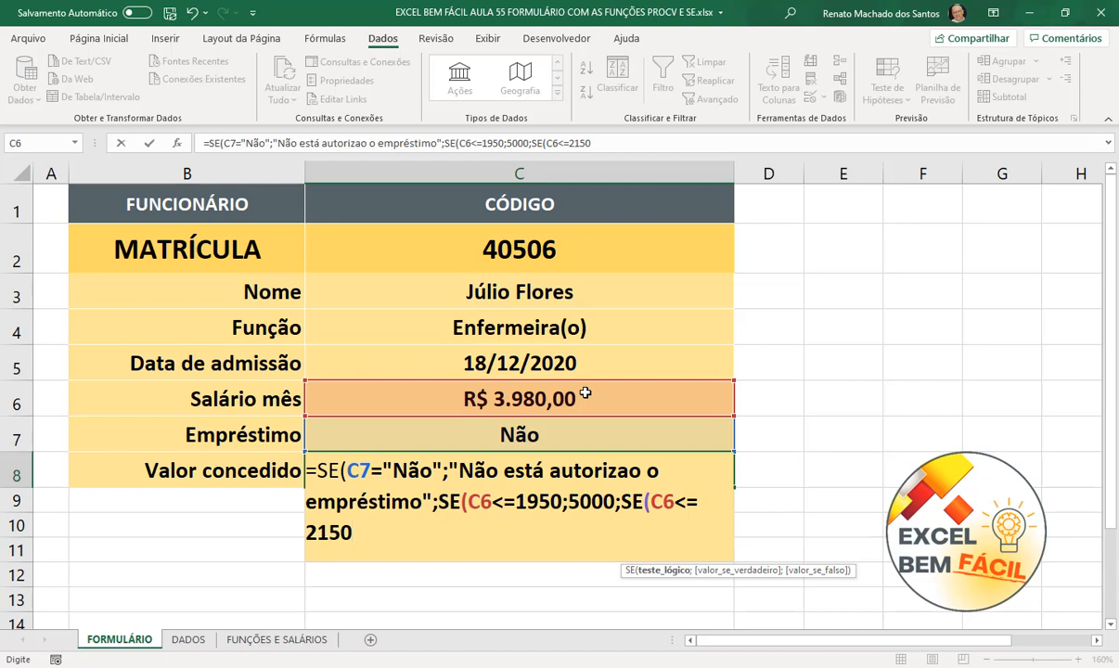
text(;)
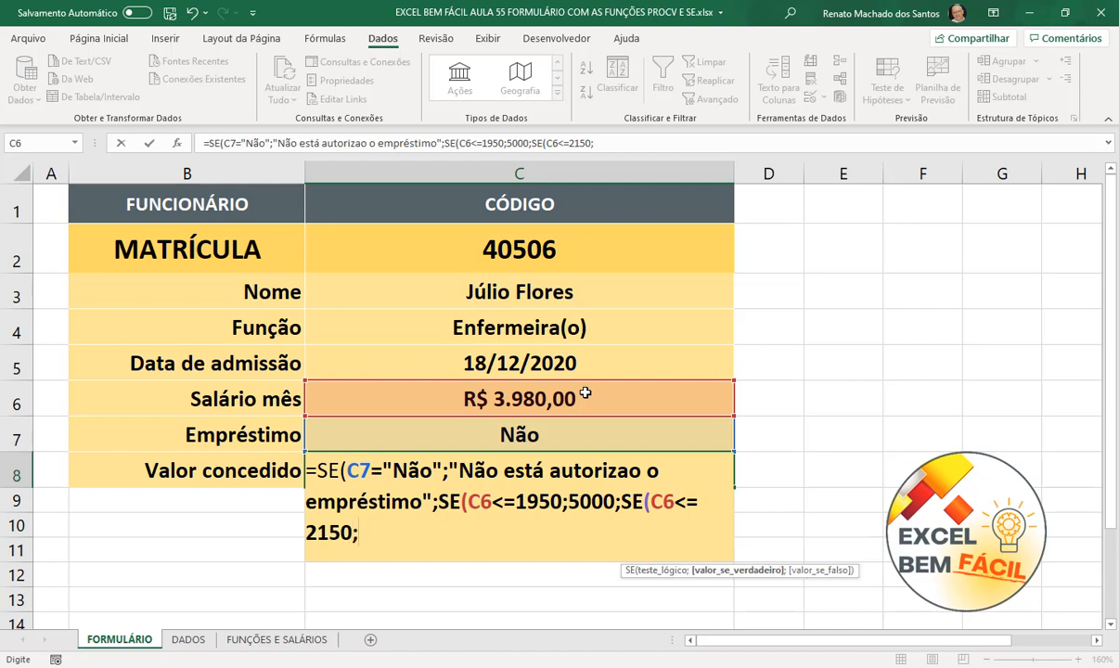
text(8000;)
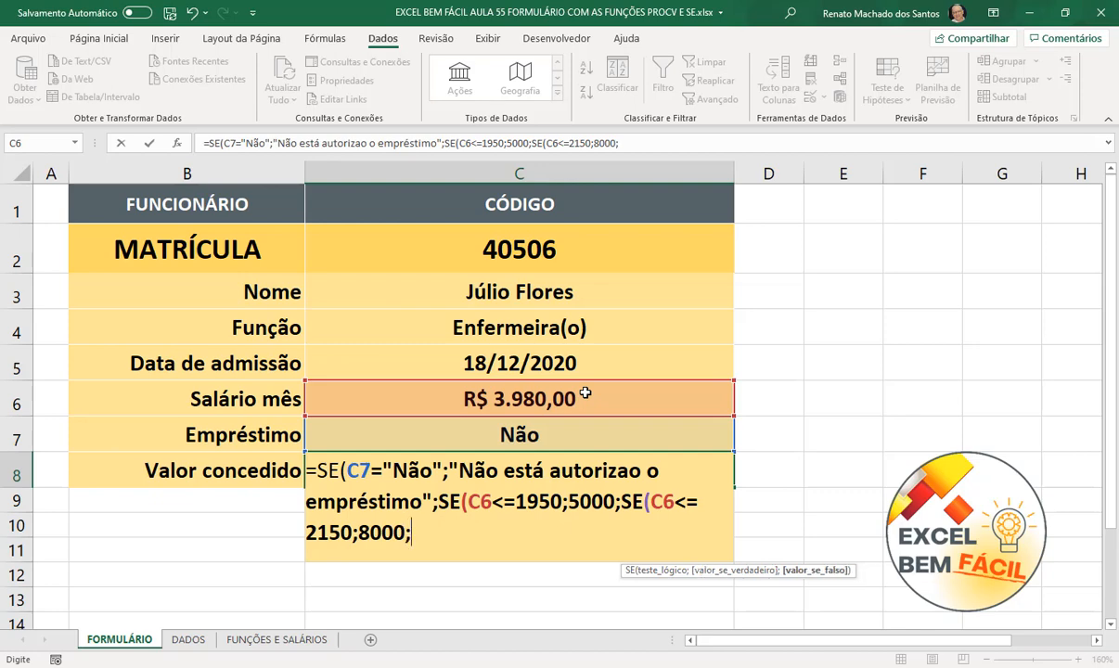
text(se)
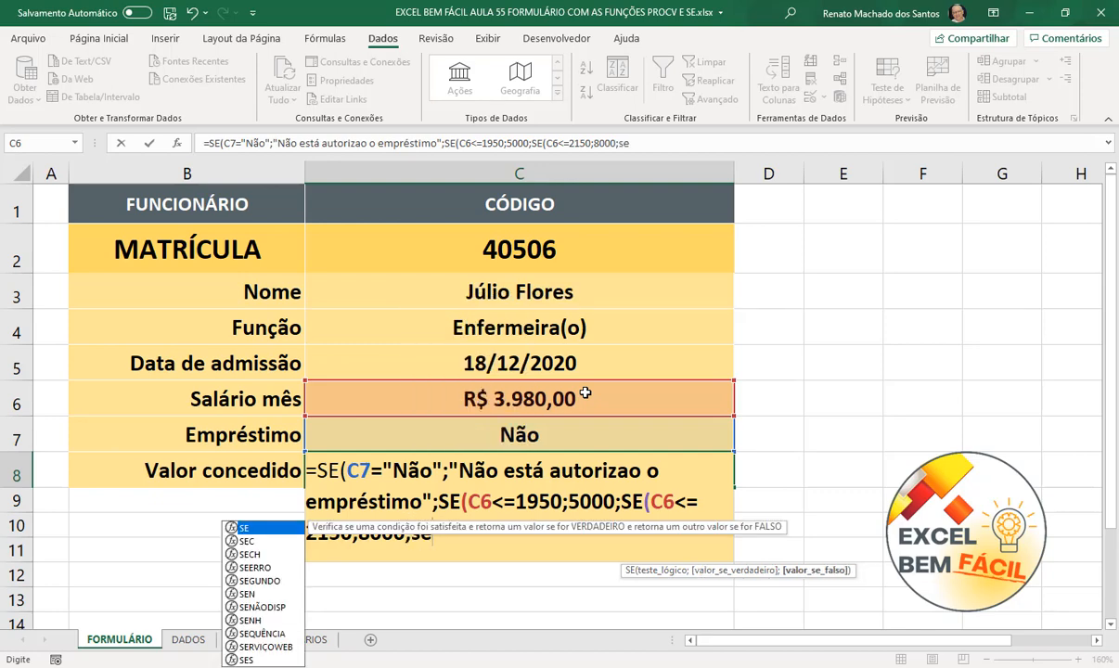
- Add the last band SE(C6<=3980;12000;20000) and close every parenthesis
key(Tab)
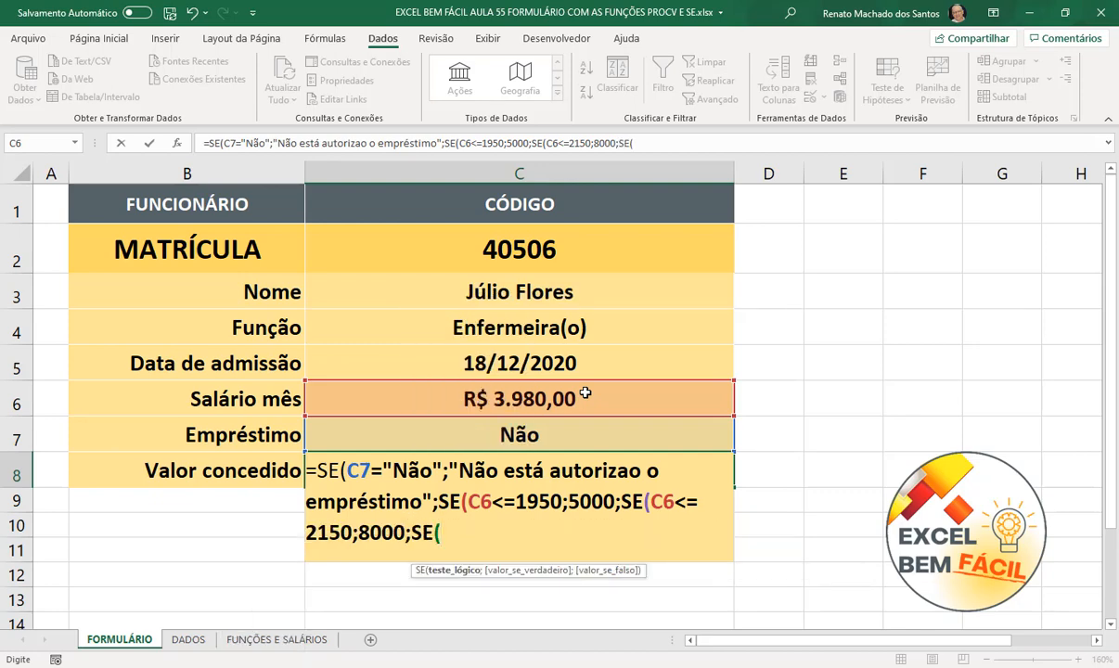
click(585, 393)
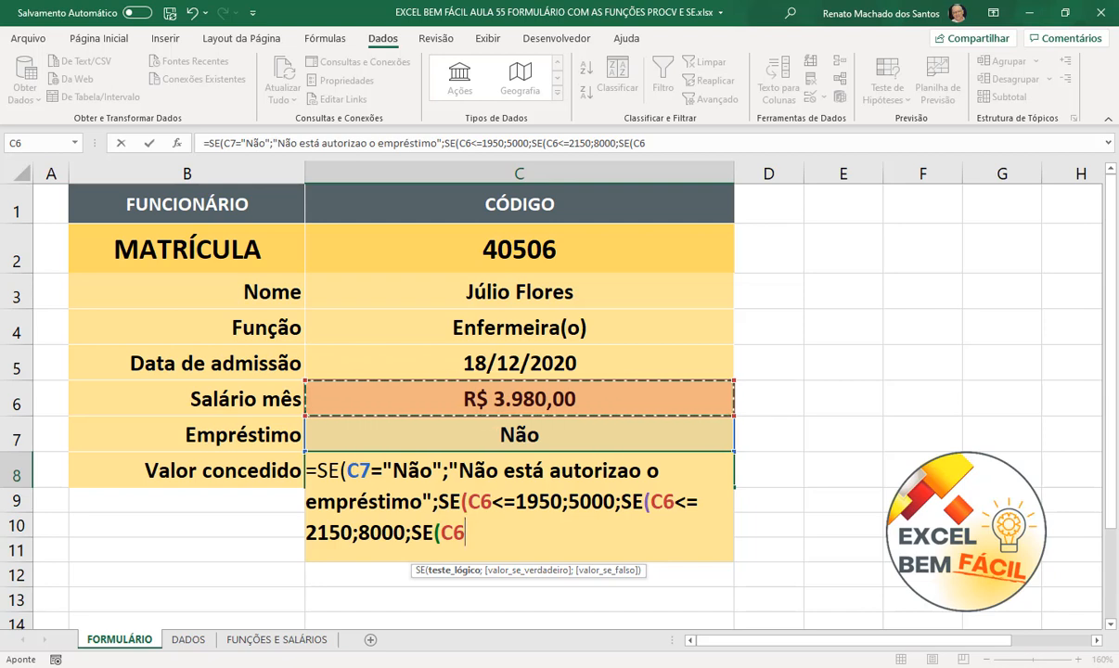
text(<)
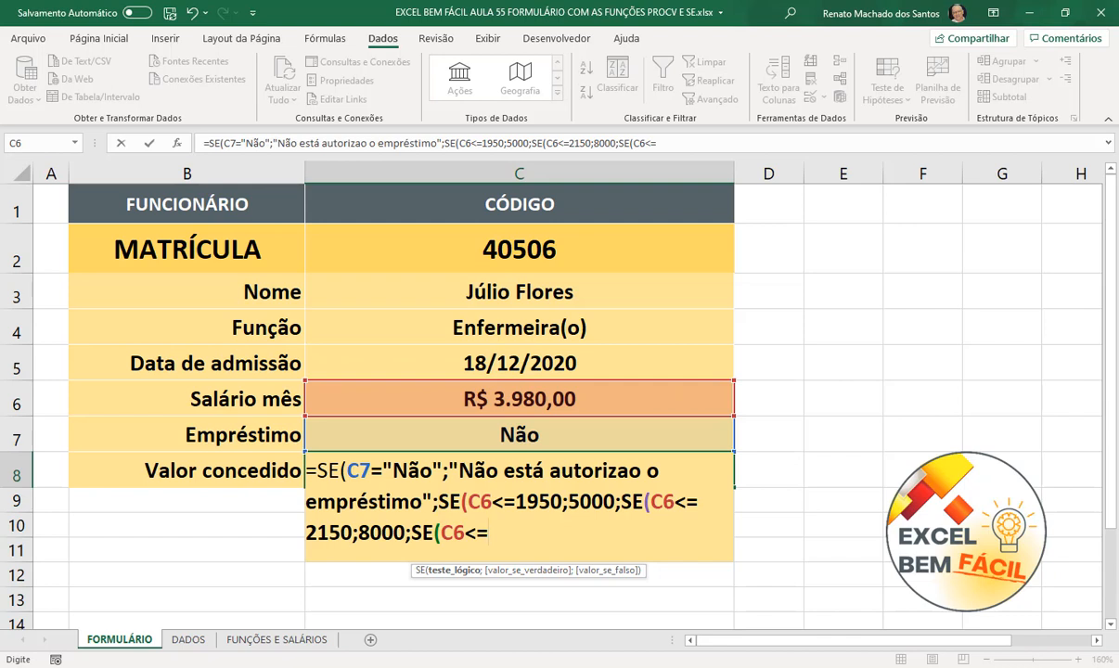
text(=3980)
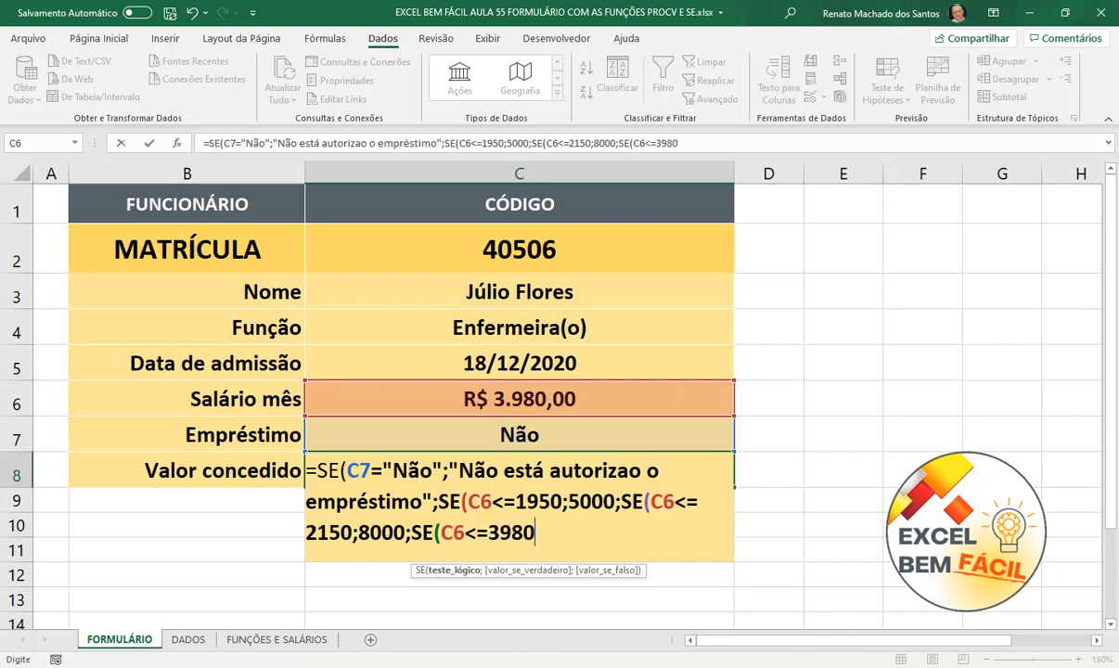
text(;)
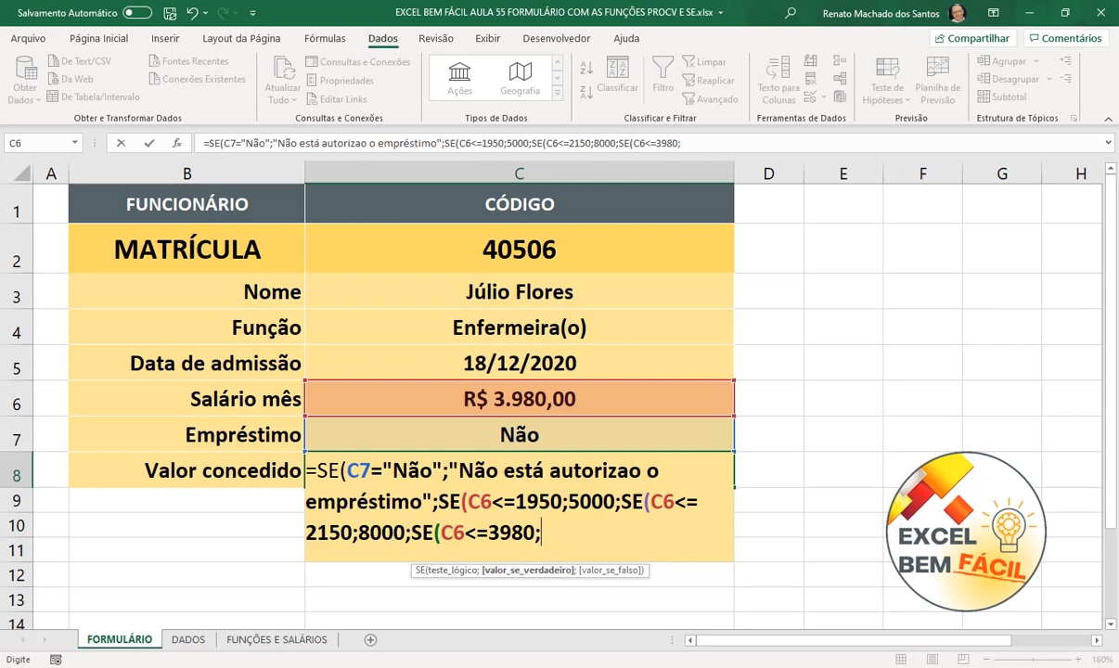
text(12000)
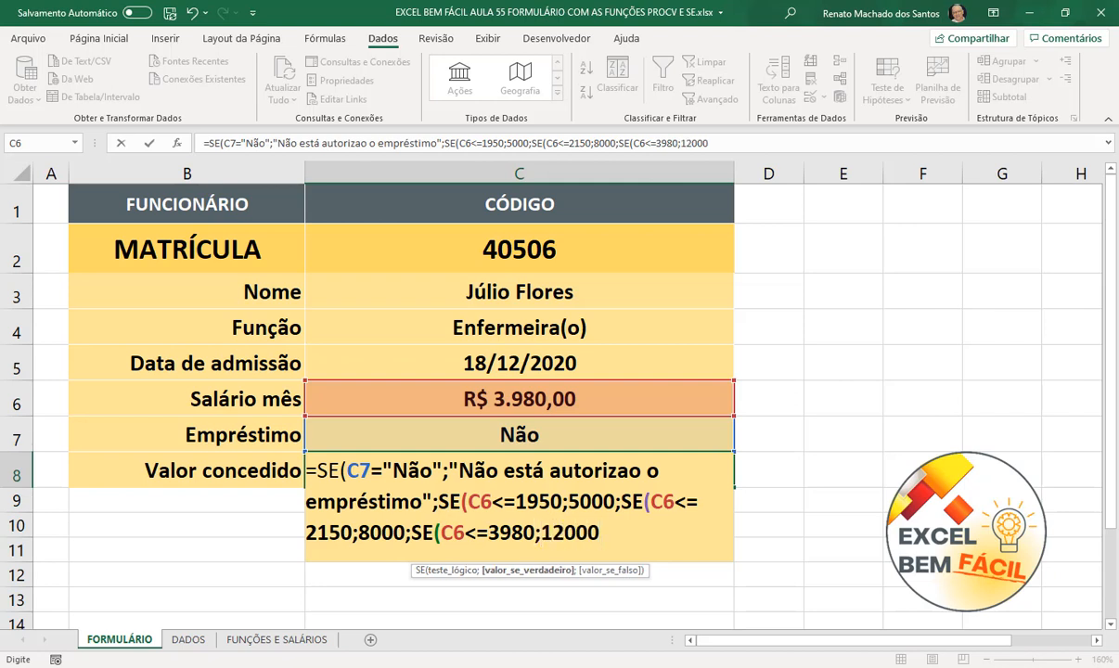
text(;)
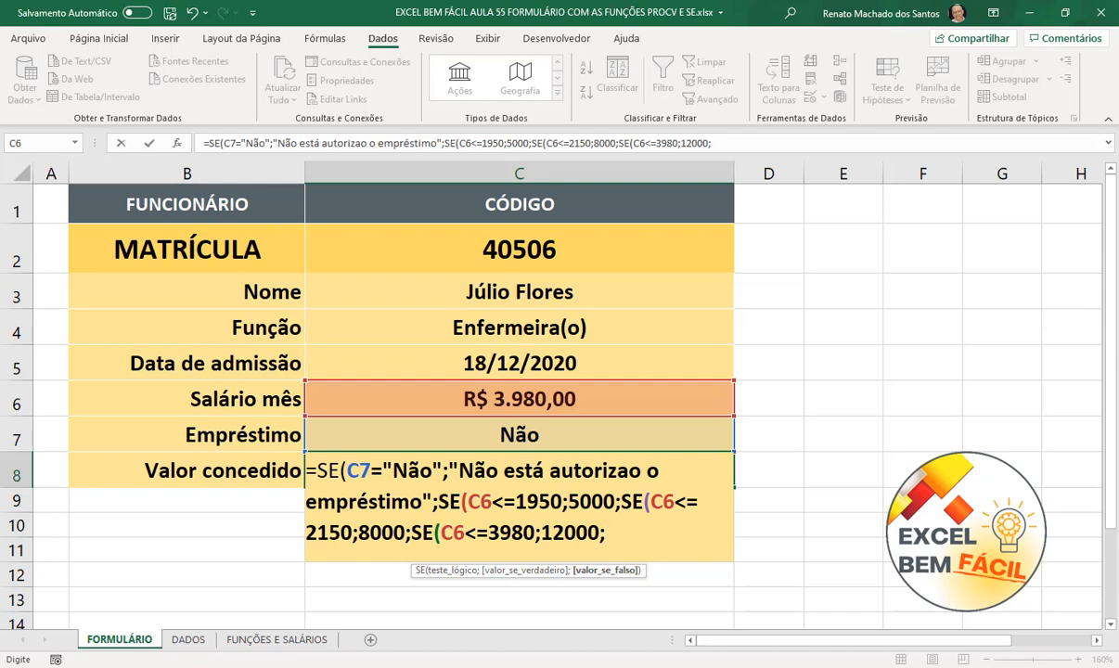
text(20000)
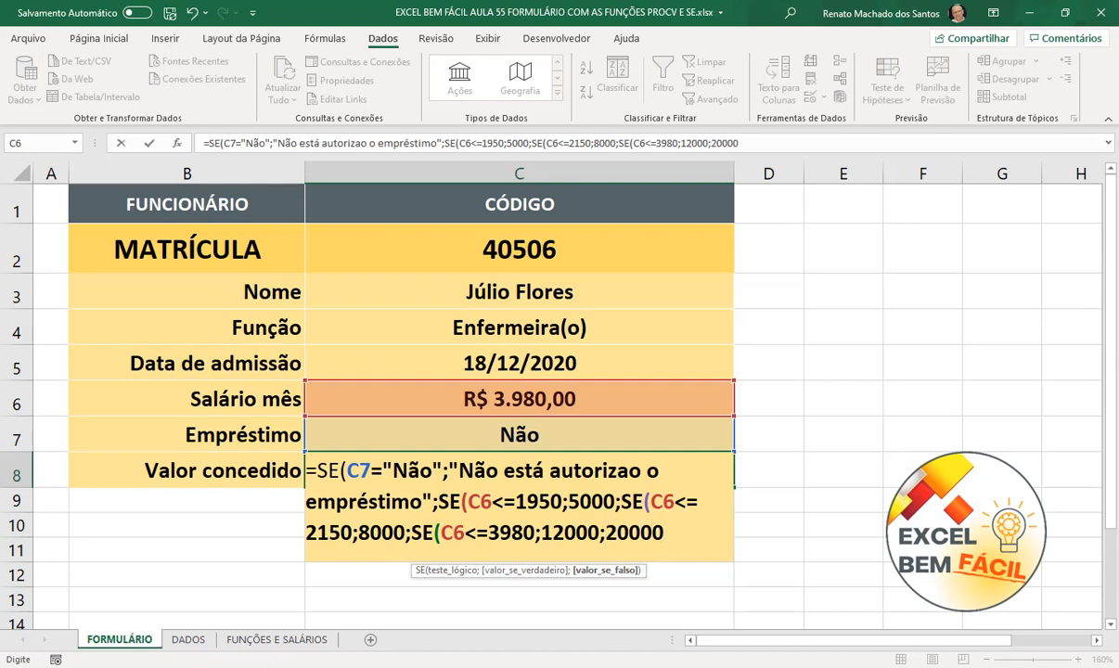
text()))
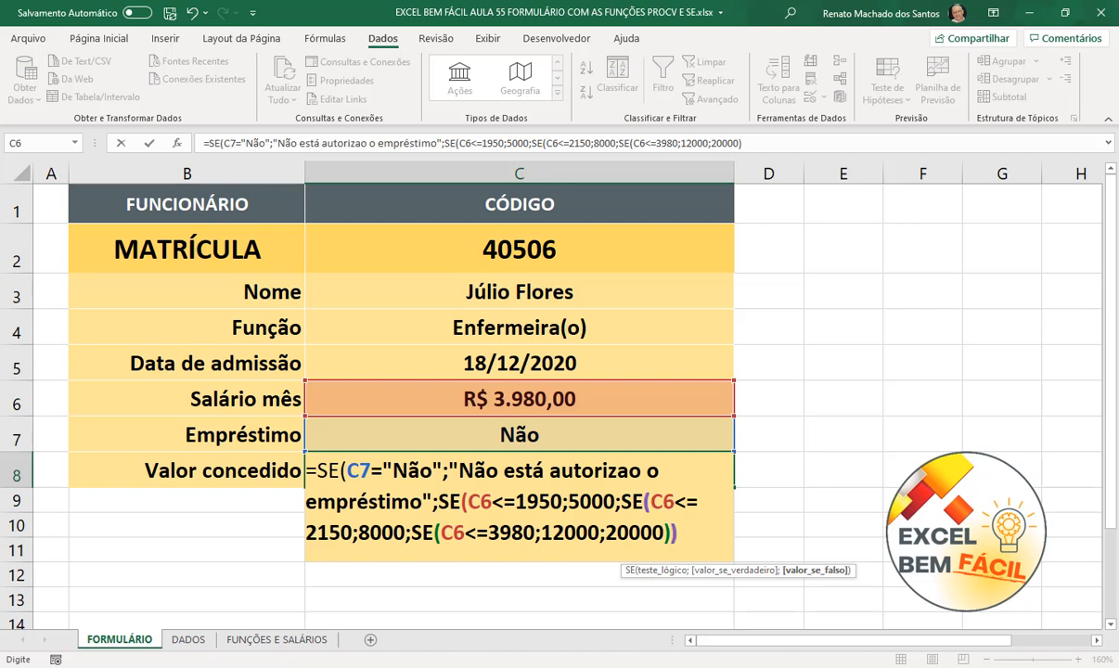
text()))
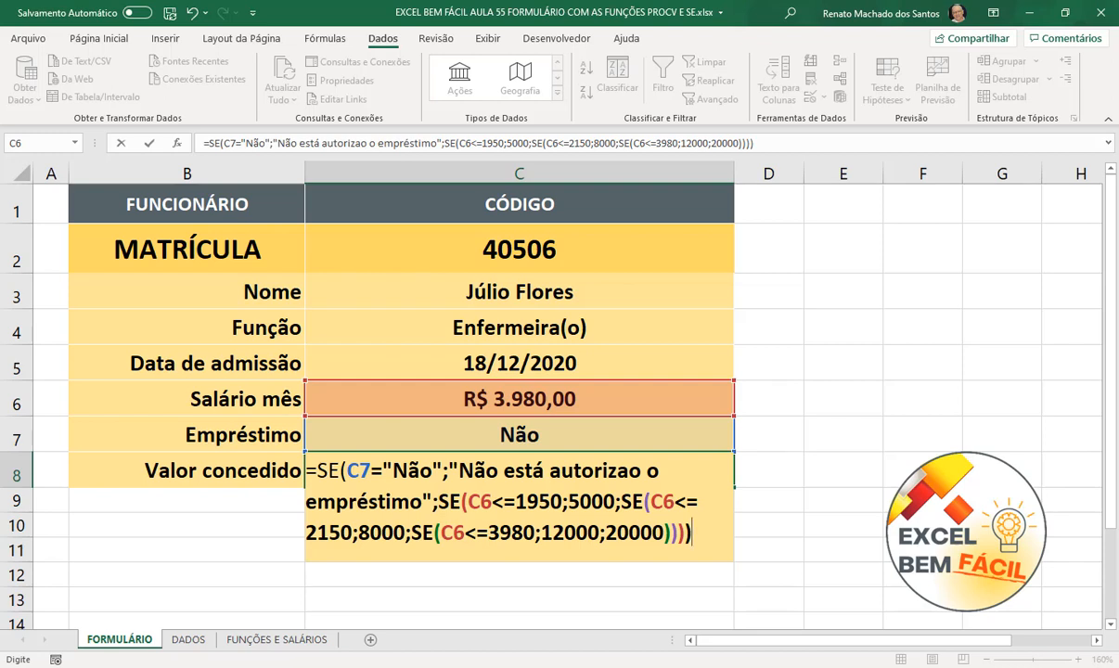
- Correct 'autorizao' to 'autorizado' in the C8 formula and commit it
click(627, 470)
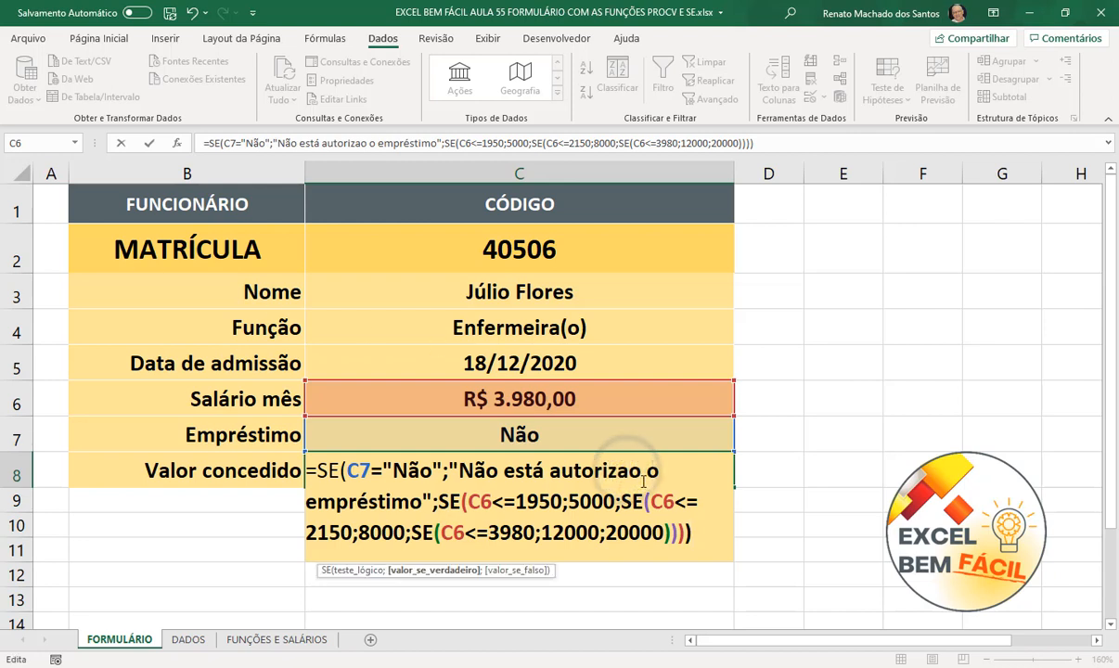
text(d)
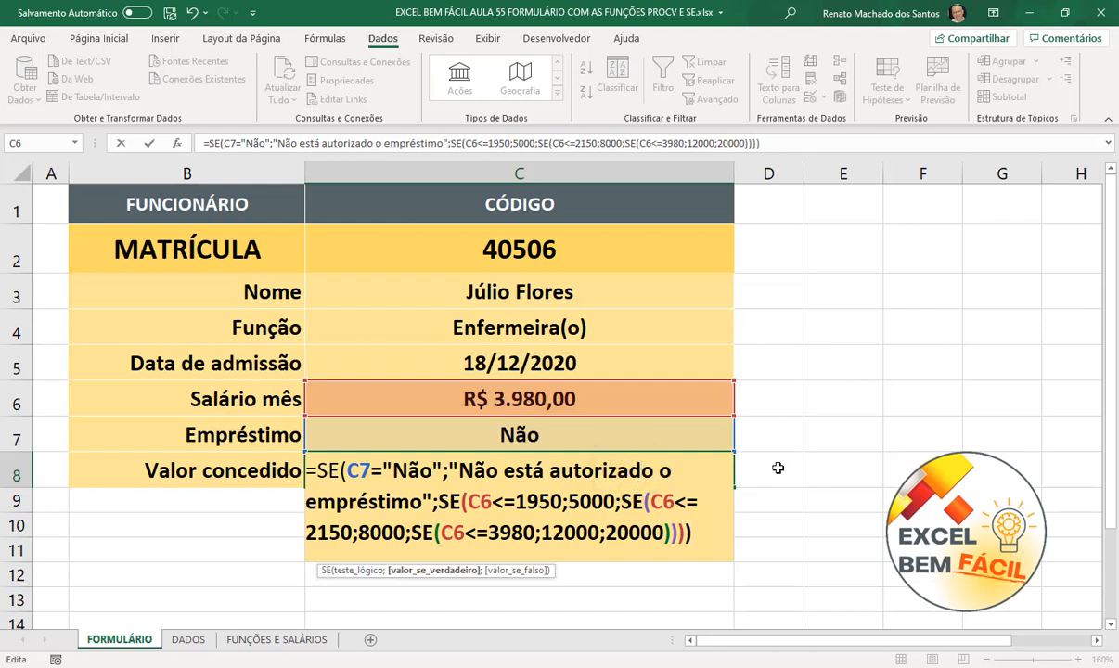
click(715, 536)
key(Return)
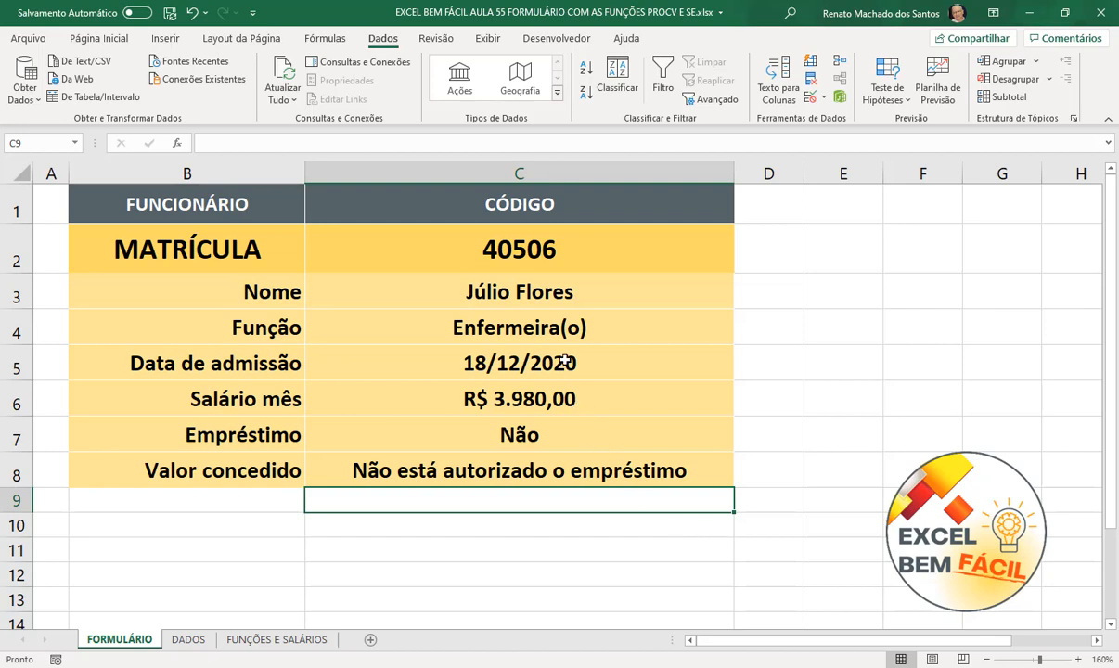
- Try matrículas 40501 and 40505 from C2's dropdown
click(660, 256)
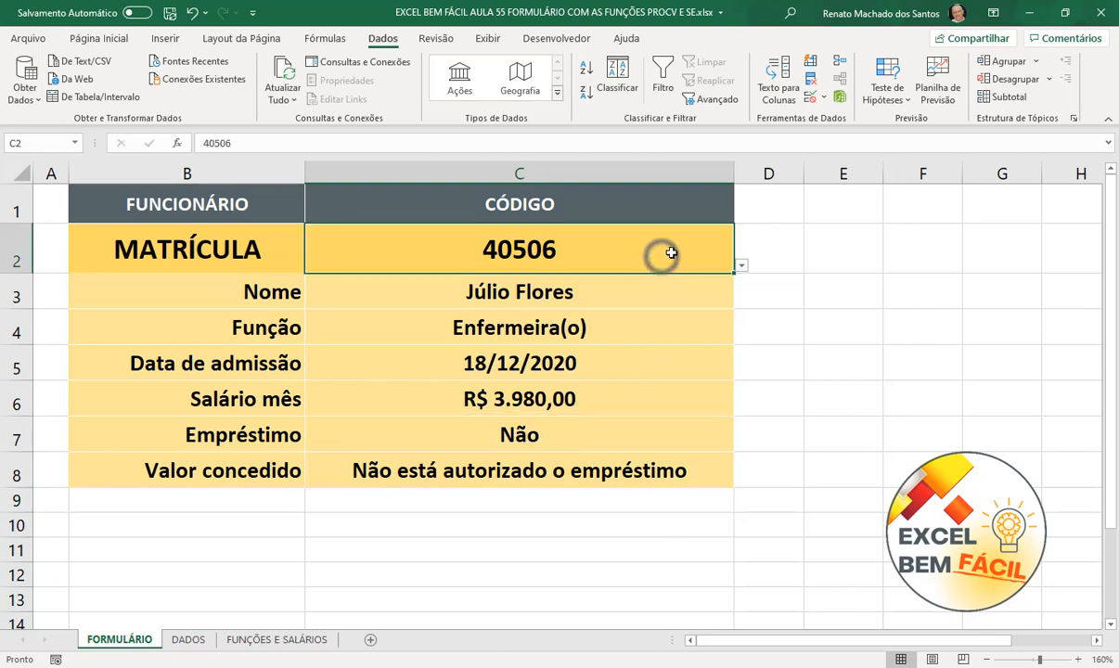
click(739, 268)
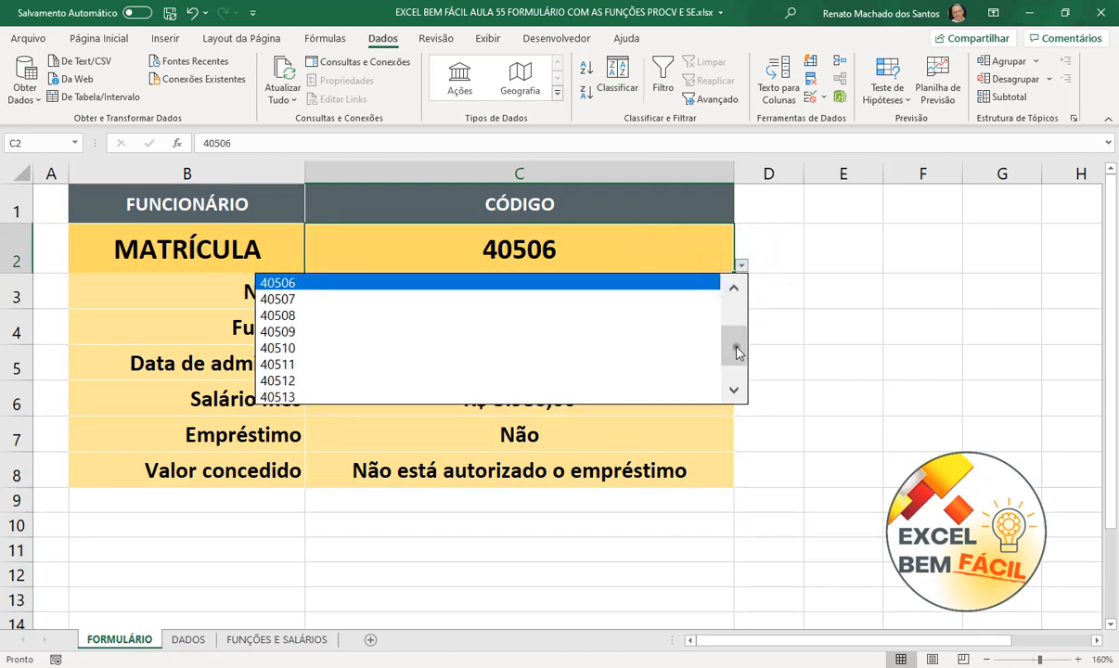
drag(735, 346, 736, 304)
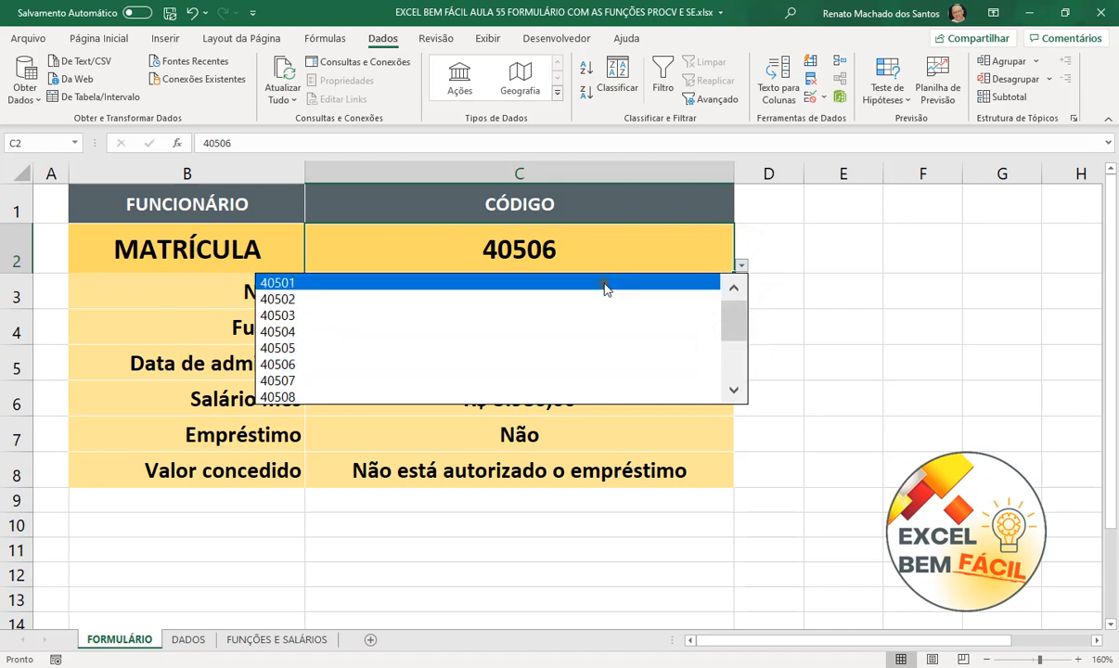
click(604, 284)
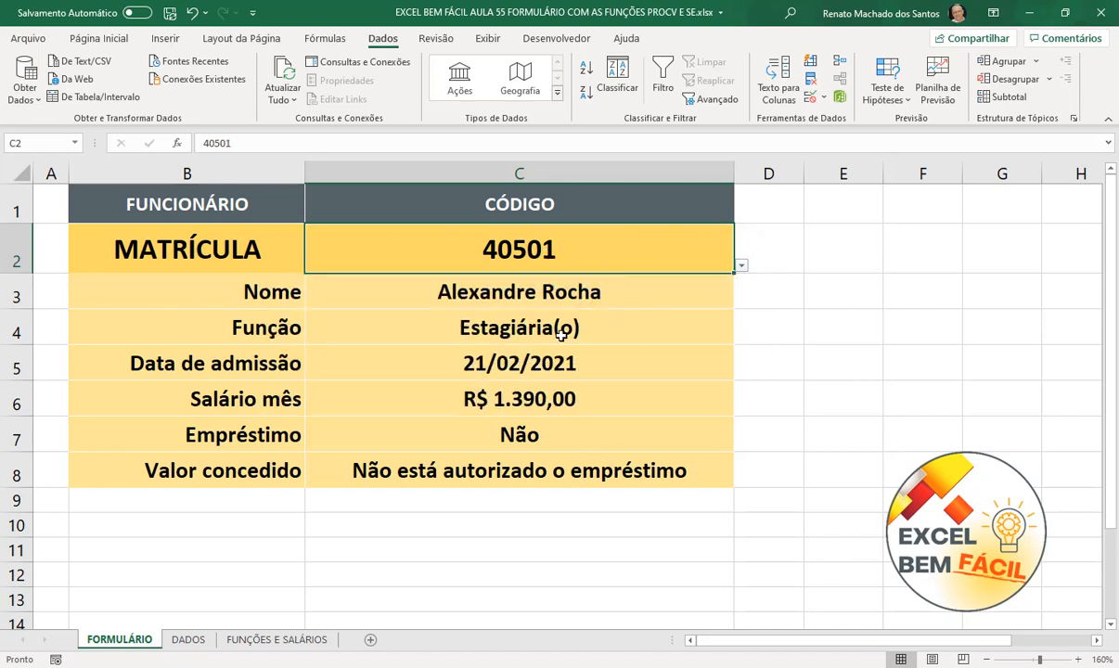
click(741, 266)
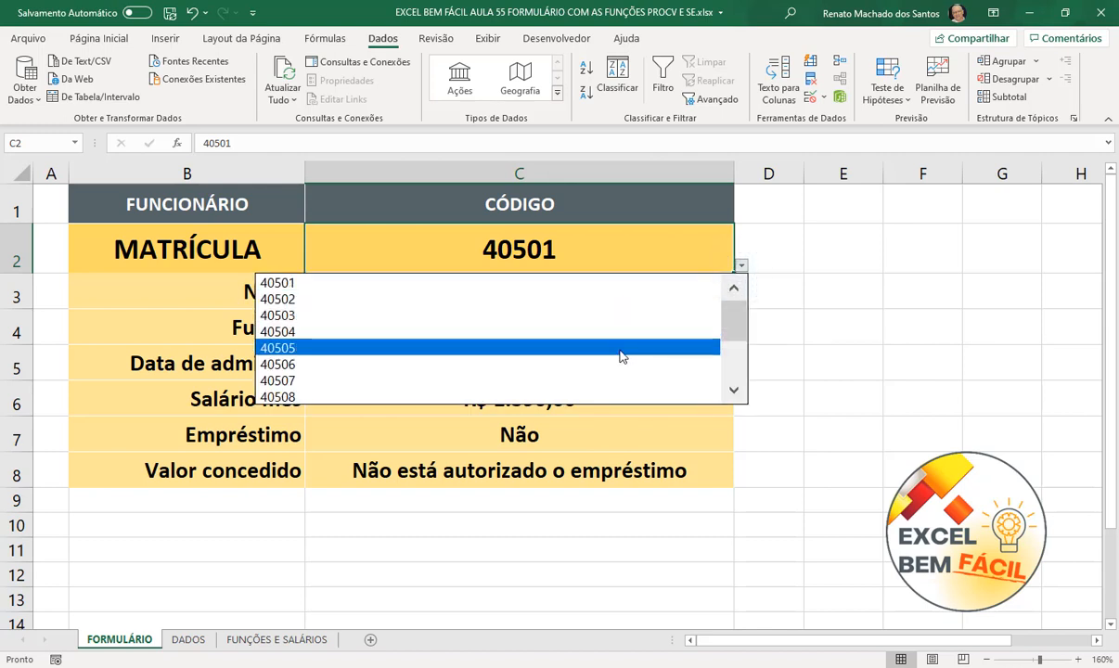
click(619, 349)
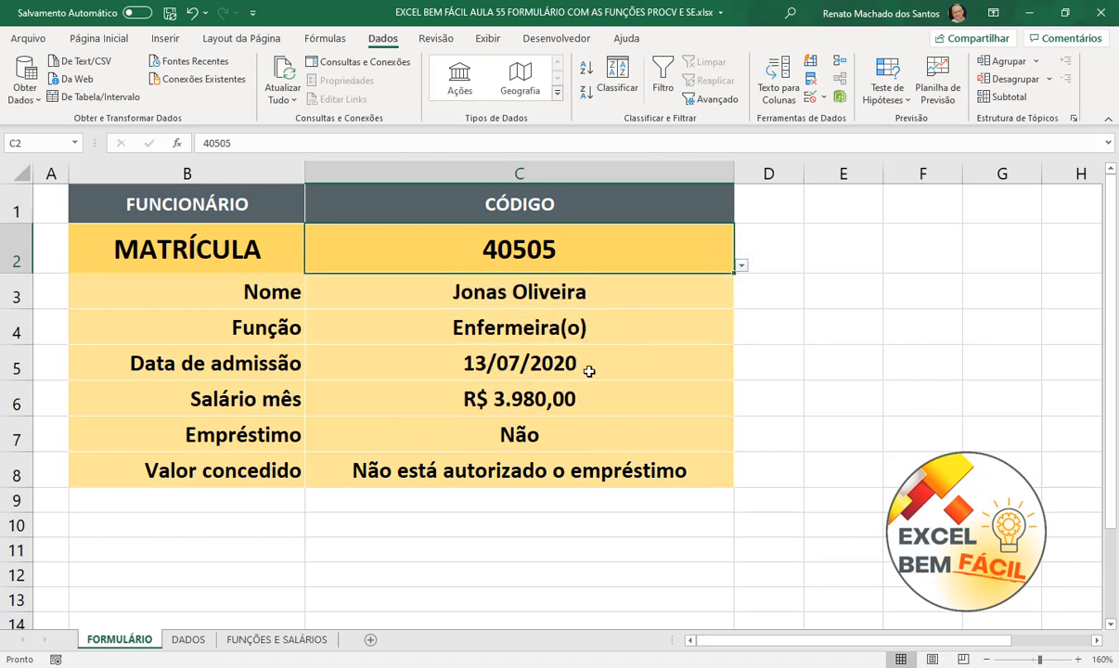
- Pick 40506, then 40510, showing Empréstimo Sim and Valor concedido 12000
click(742, 267)
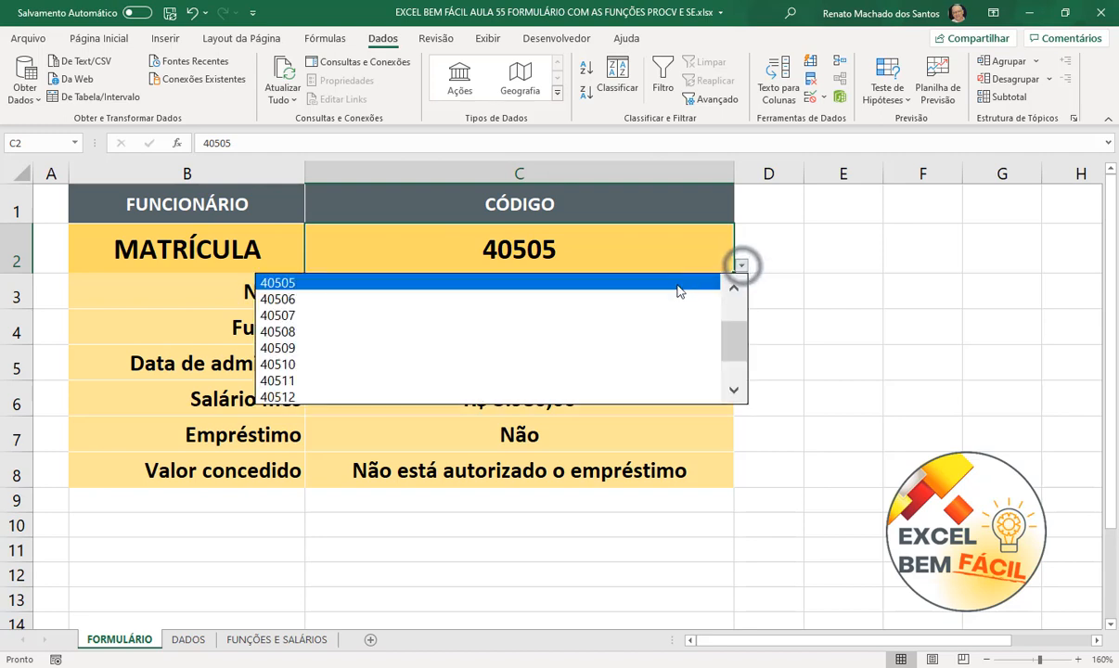
click(674, 294)
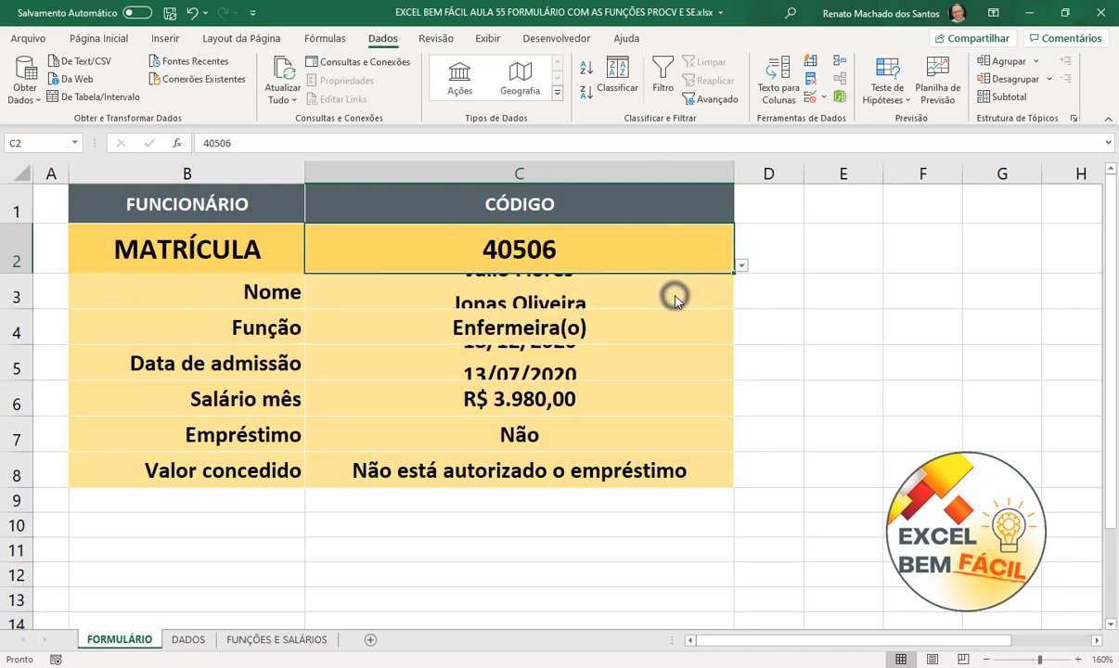
click(741, 266)
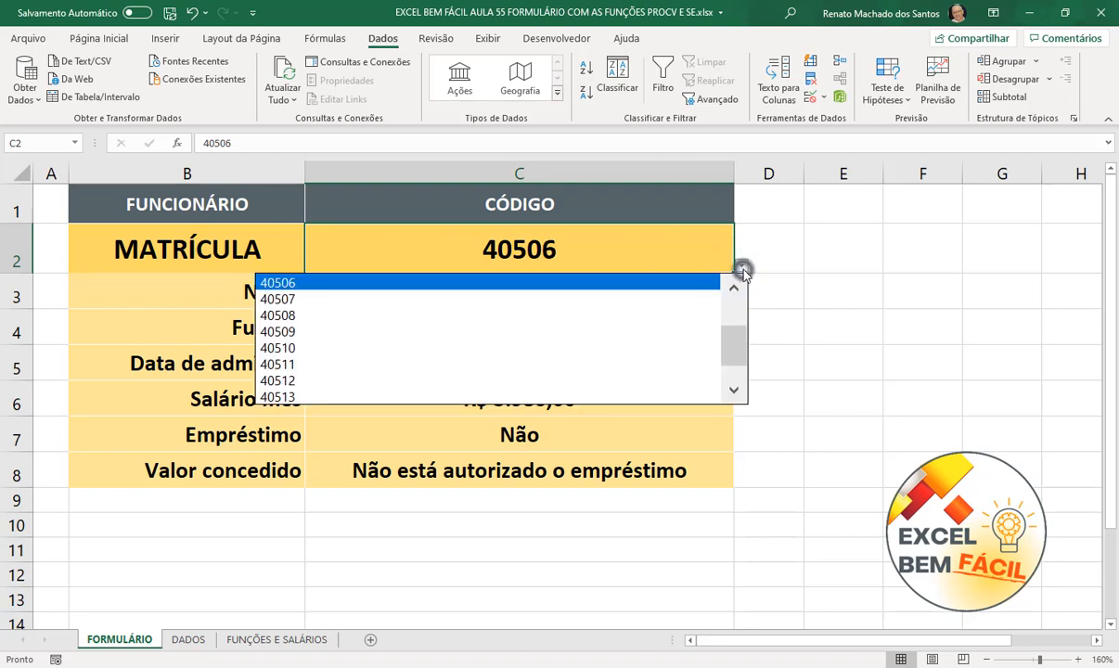
click(742, 332)
click(616, 360)
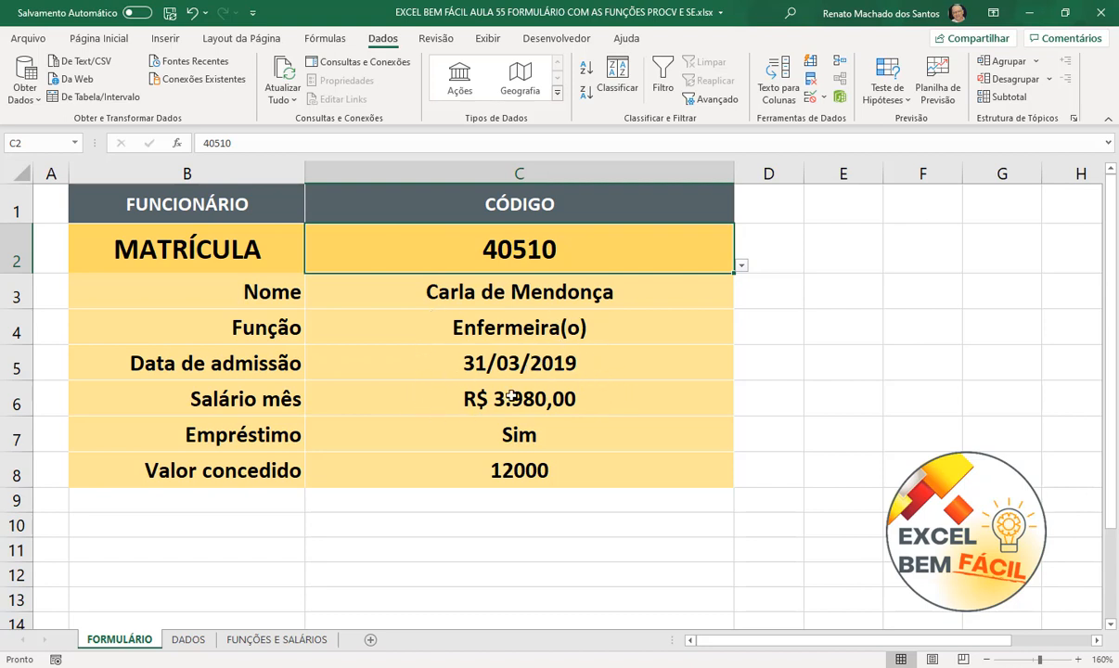
click(501, 471)
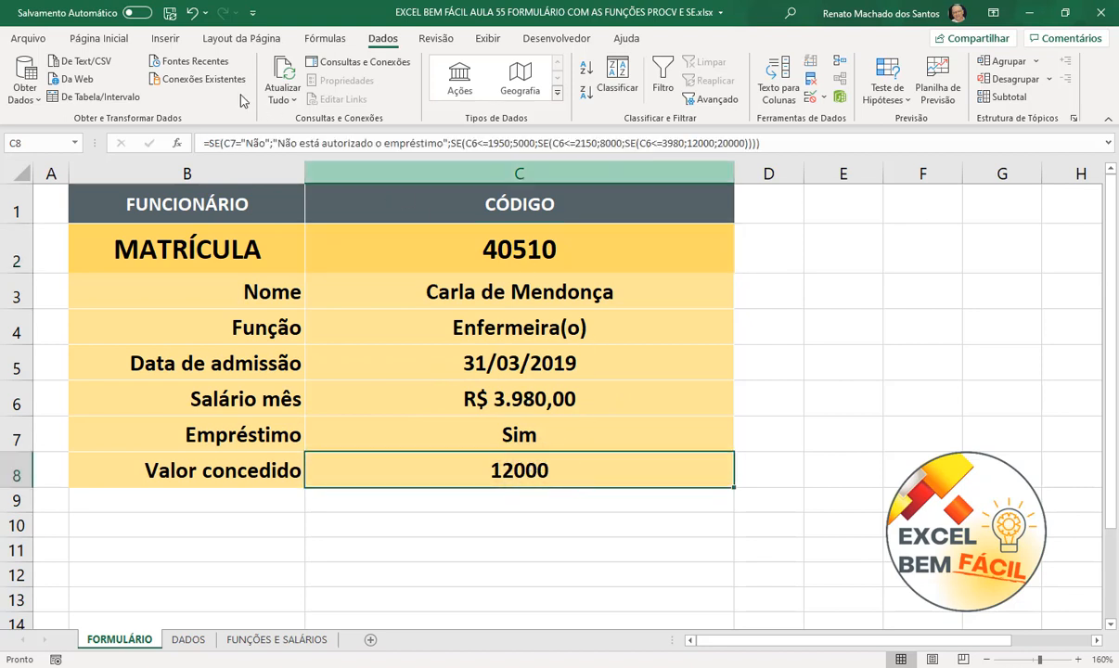
- Format C8 as Moeda so it reads R$ 12.000,00, then view the DADOS sheet
click(100, 39)
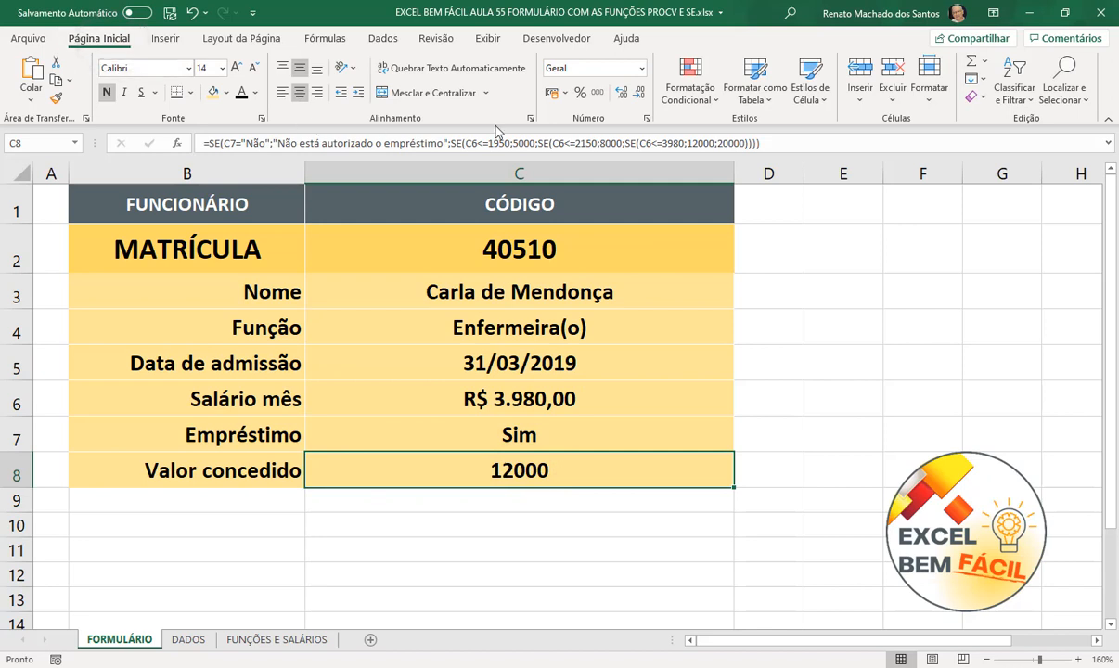
click(640, 68)
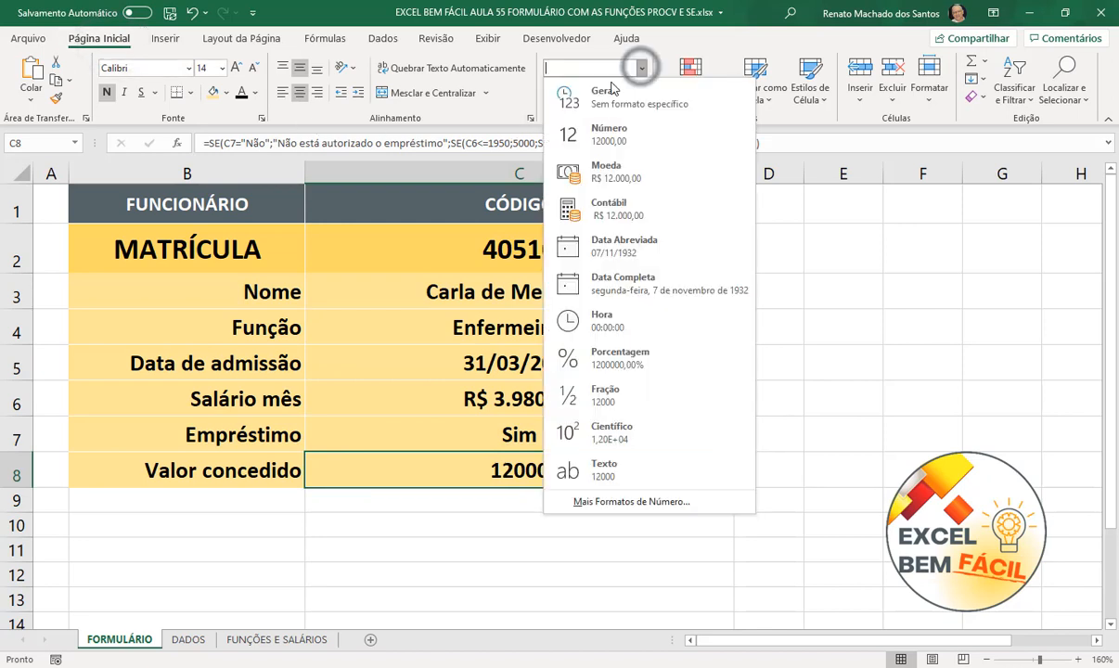
click(592, 171)
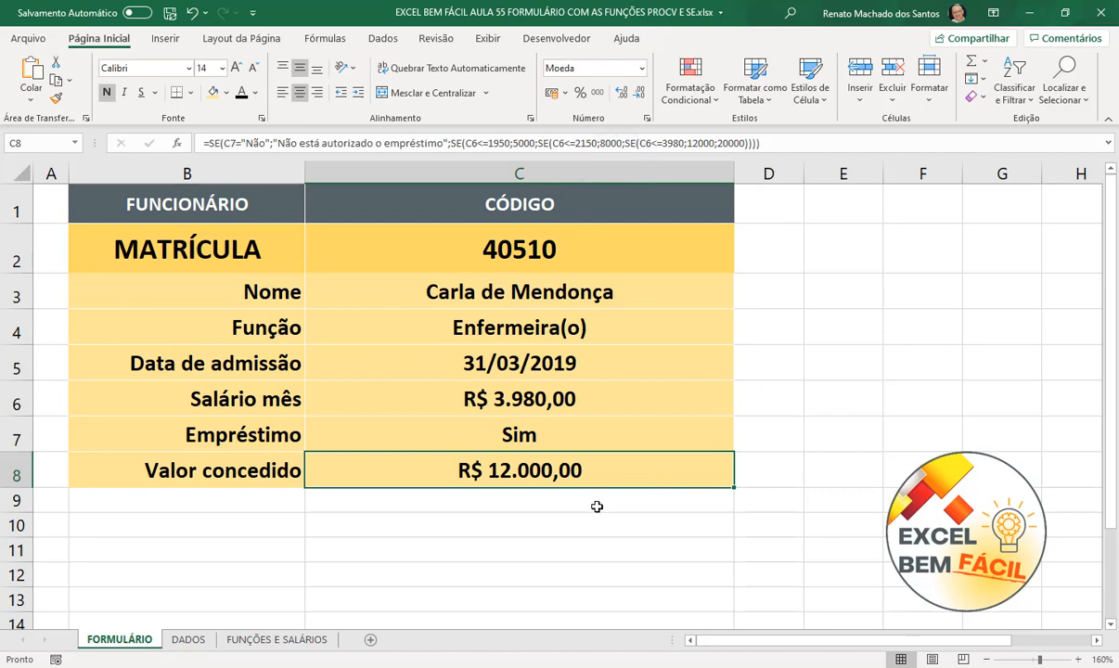
click(340, 577)
click(188, 639)
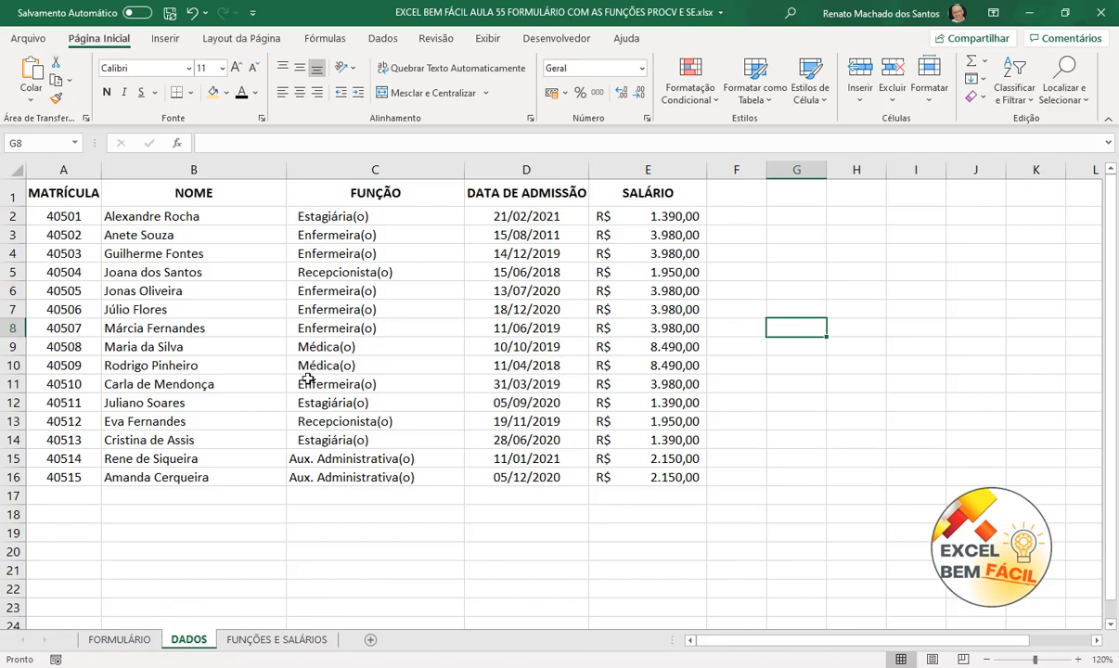
click(146, 642)
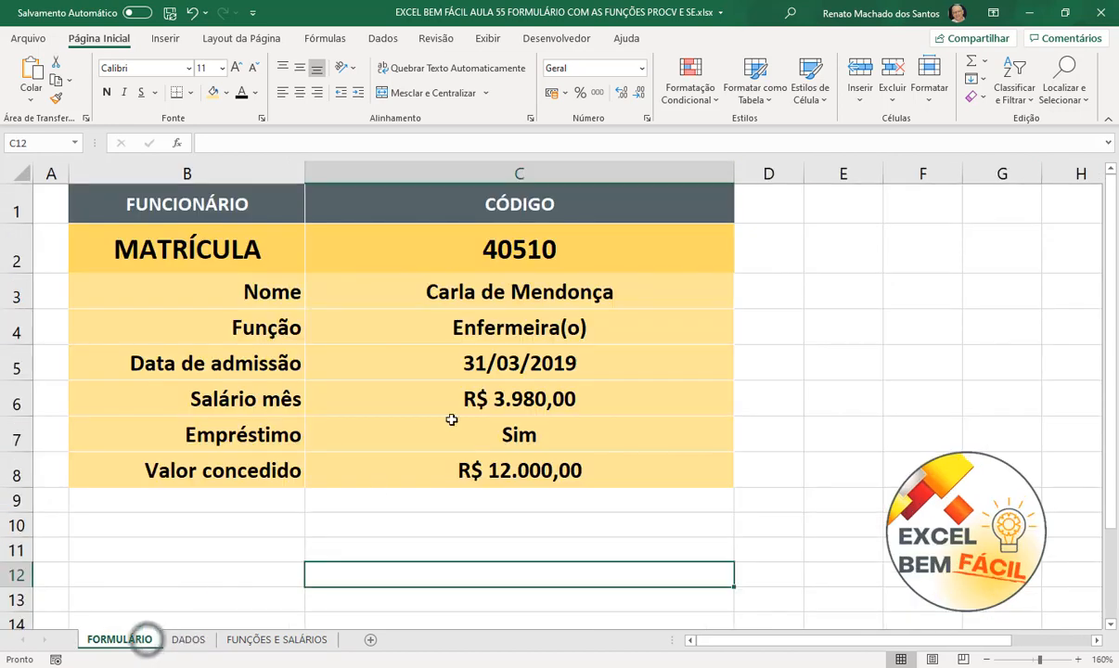
click(567, 260)
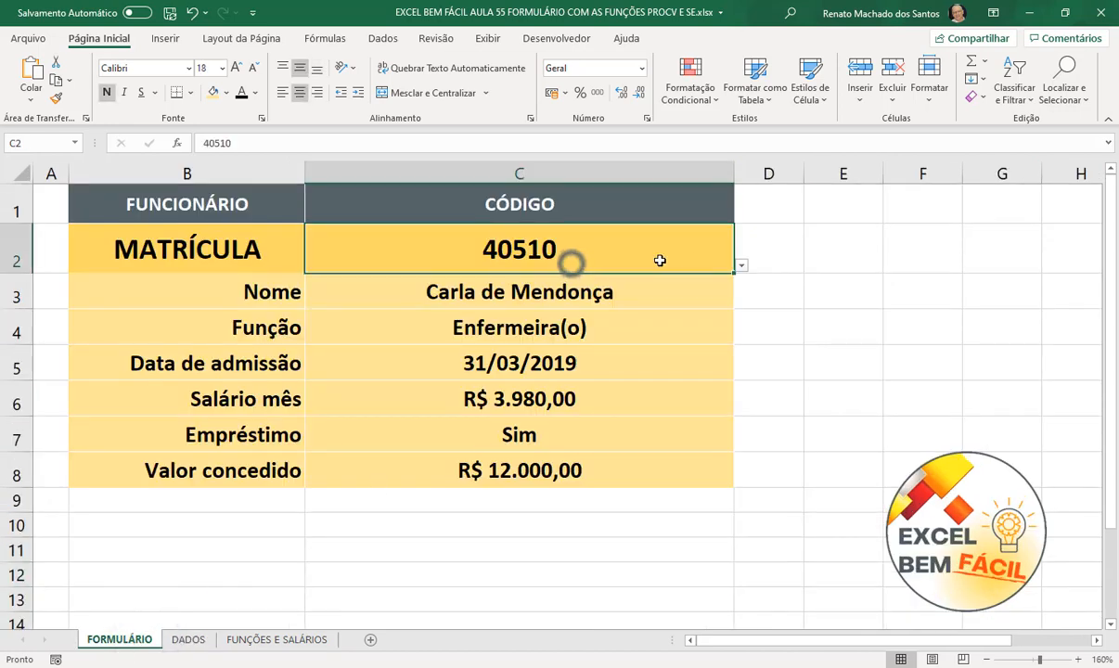
click(740, 265)
click(650, 288)
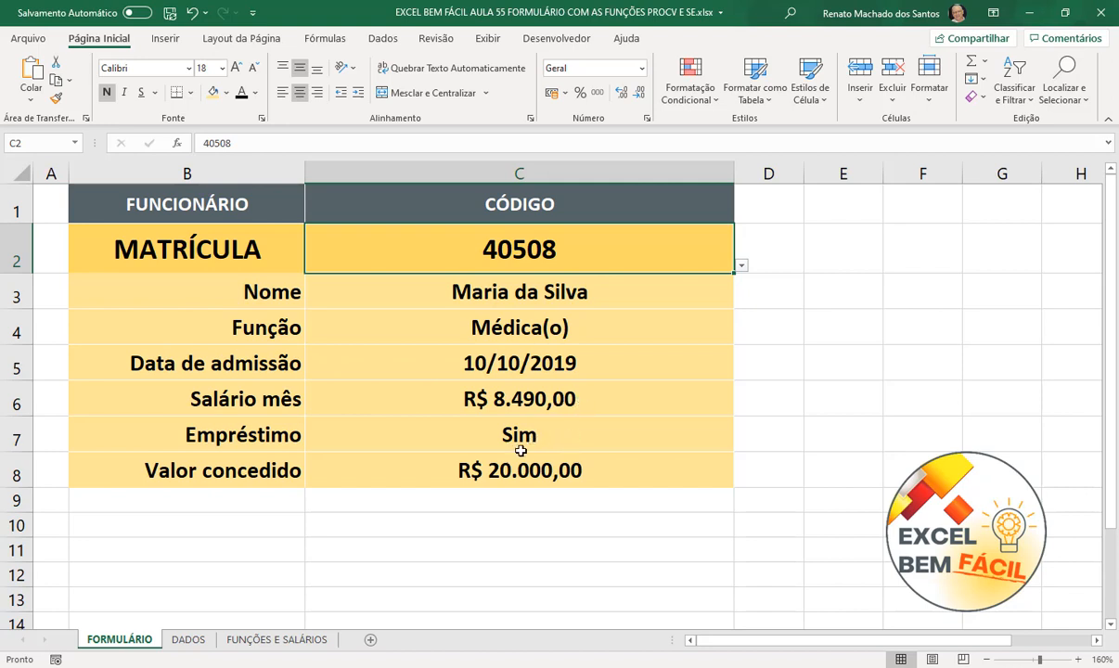
click(795, 382)
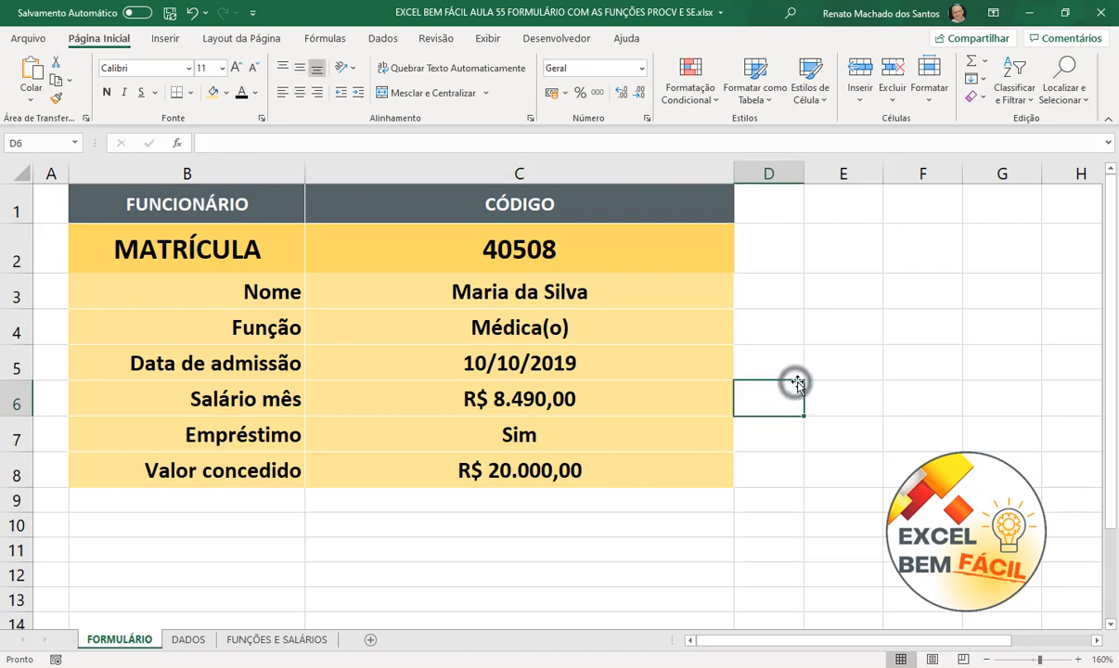